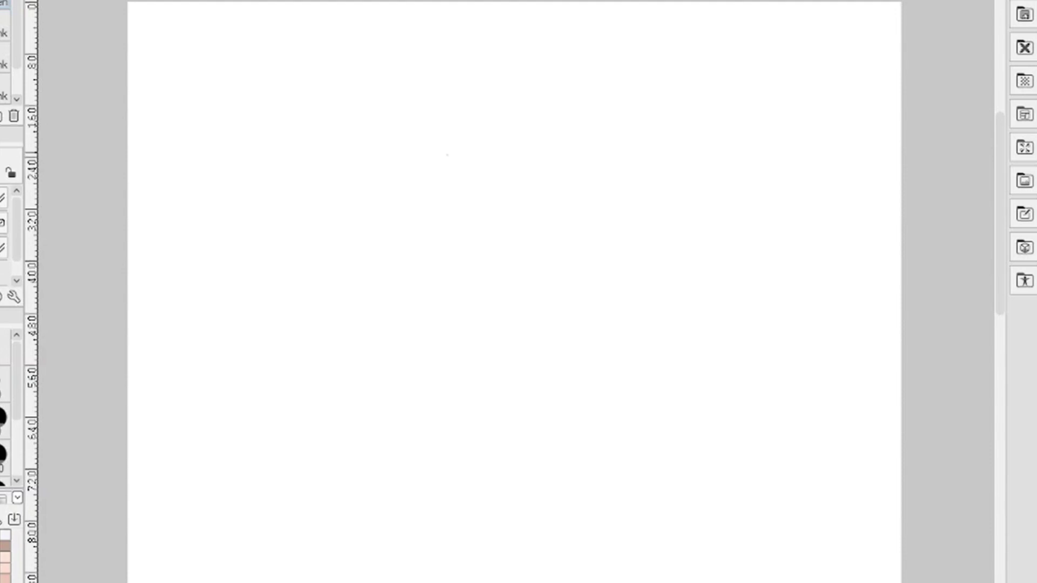
- Sketch the dragon's slanted brows with small tufts and two round eyes with narrow pupils near the canvas's upper middle
mouse_move(447, 155)
left_mouse_down()
mouse_move(475, 135)
mouse_move(443, 155)
mouse_move(457, 140)
mouse_move(435, 146)
left_mouse_up()
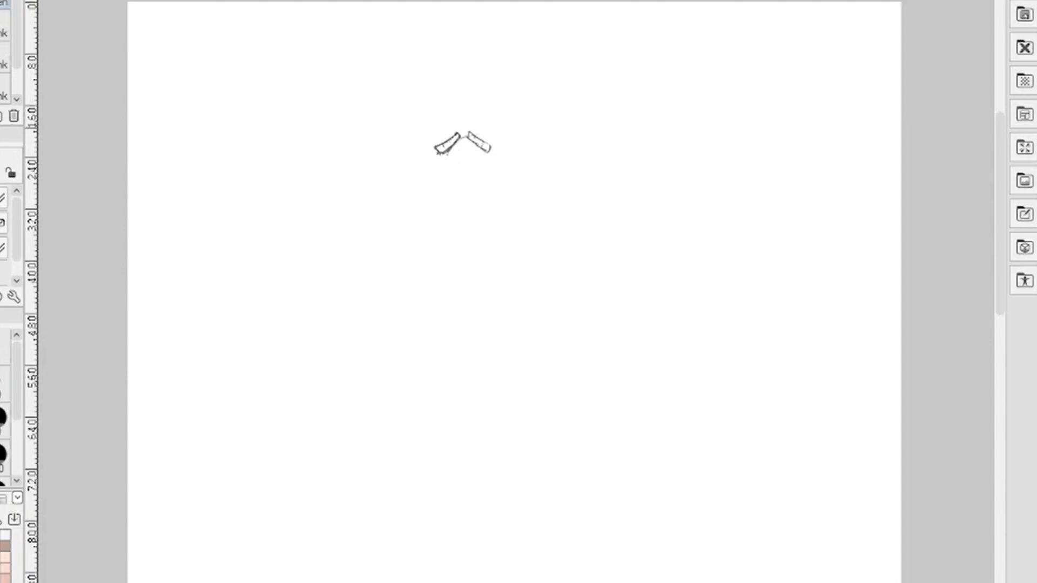
left_click_drag(448, 131, 458, 133)
mouse_move(443, 152)
left_mouse_down()
mouse_move(436, 165)
mouse_move(451, 174)
mouse_move(457, 149)
mouse_move(445, 169)
mouse_move(484, 146)
left_mouse_up()
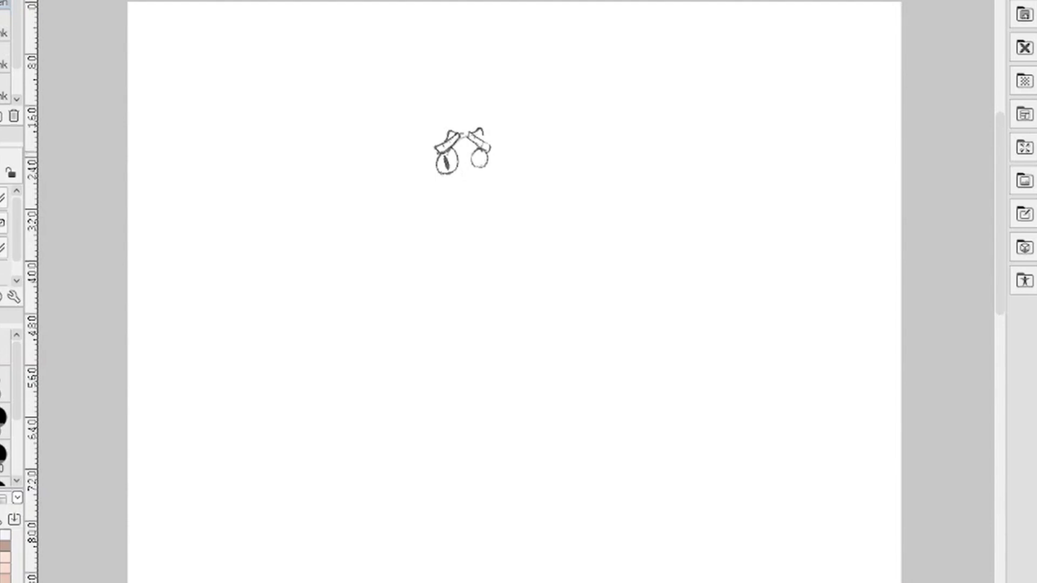
mouse_move(471, 150)
left_mouse_down()
mouse_move(482, 168)
mouse_move(487, 150)
mouse_move(478, 163)
left_mouse_up()
- Build a wide snout below the eyes with curved cross-contour strokes, nostrils and a rounded upper-lip outline
mouse_move(453, 173)
left_mouse_down()
mouse_move(481, 168)
mouse_move(494, 187)
mouse_move(424, 200)
left_mouse_up()
left_click_drag(502, 195, 453, 197)
left_click_drag(505, 204, 429, 204)
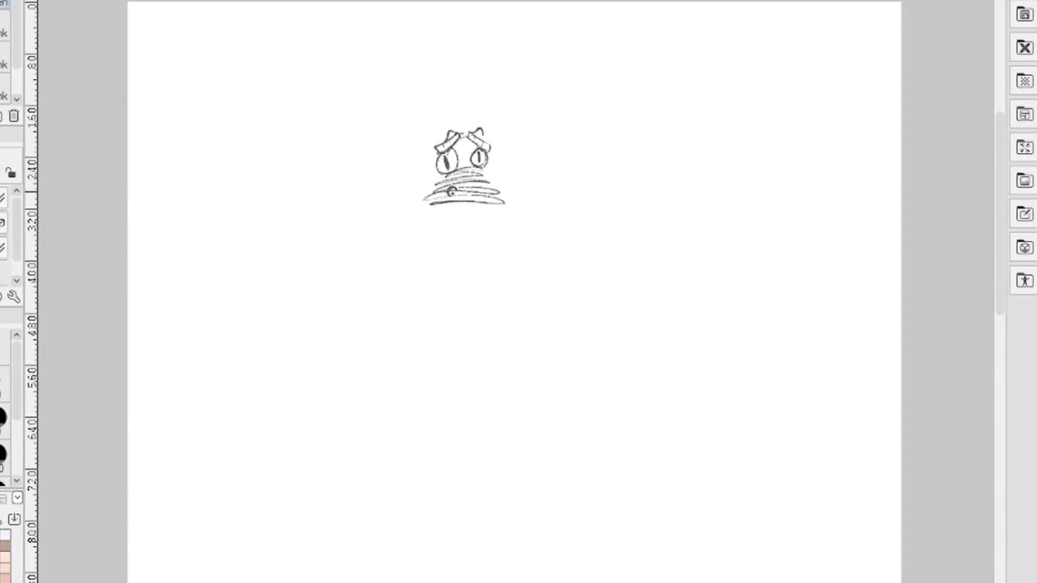
left_click_drag(476, 186, 484, 192)
mouse_move(436, 161)
left_mouse_down()
mouse_move(434, 175)
mouse_move(489, 160)
left_mouse_up()
left_click_drag(438, 176, 445, 187)
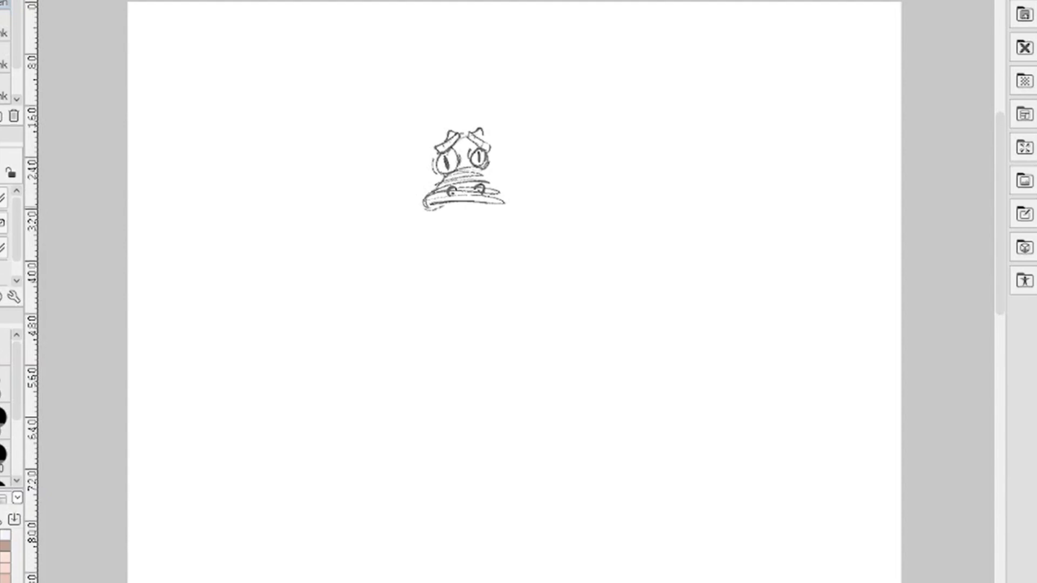
mouse_move(436, 209)
left_mouse_down()
mouse_move(493, 216)
mouse_move(468, 204)
mouse_move(478, 204)
mouse_move(494, 216)
left_mouse_up()
left_click_drag(481, 169, 497, 194)
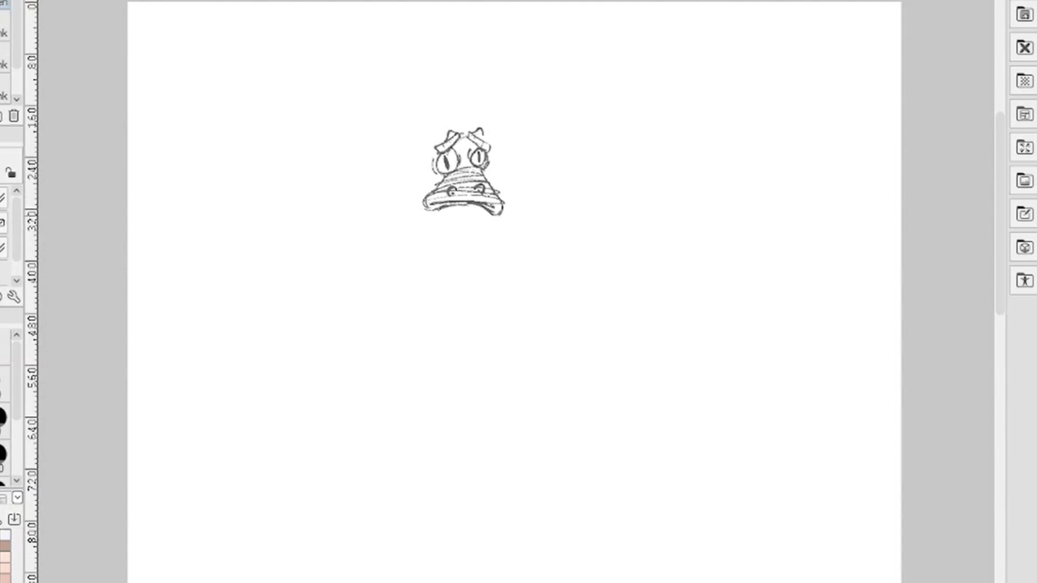
- Draw the open mouth beneath the snout with a narrow lower jaw, tongue and side lines
left_click_drag(438, 210, 447, 241)
mouse_move(485, 210)
left_mouse_down()
mouse_move(455, 253)
mouse_move(465, 245)
left_mouse_up()
mouse_move(443, 210)
left_mouse_down()
mouse_move(449, 246)
mouse_move(481, 214)
mouse_move(433, 235)
left_mouse_up()
mouse_move(485, 212)
left_mouse_down()
mouse_move(482, 242)
mouse_move(448, 246)
mouse_move(459, 244)
left_mouse_up()
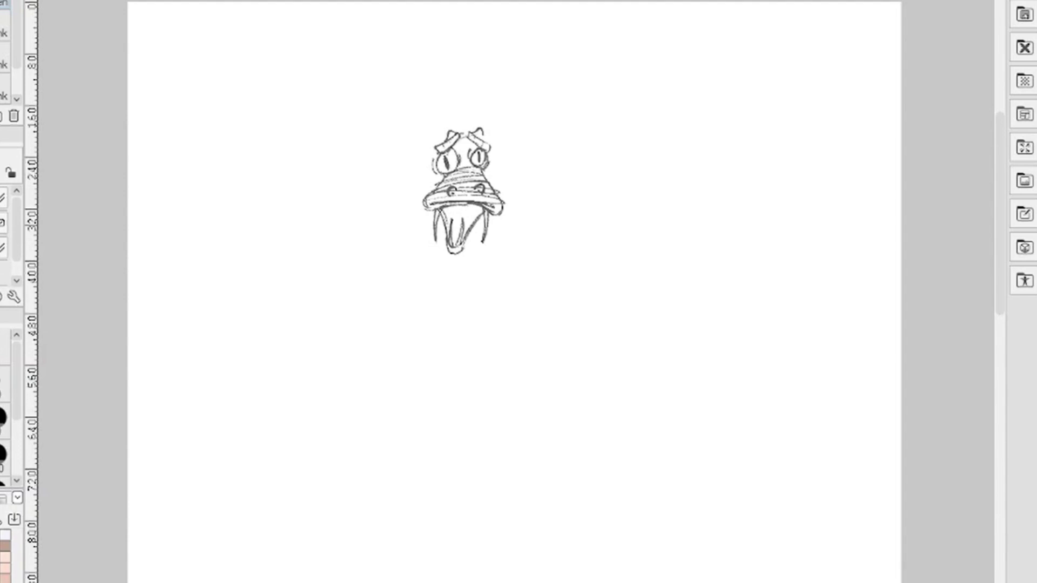
- Shade behind the jaw and build the neck downward with widening curved cross-contour strokes
mouse_move(463, 225)
left_mouse_down()
mouse_move(489, 215)
mouse_move(501, 255)
left_mouse_up()
left_click_drag(464, 272, 506, 266)
left_click_drag(454, 290, 510, 281)
left_click_drag(446, 301, 527, 291)
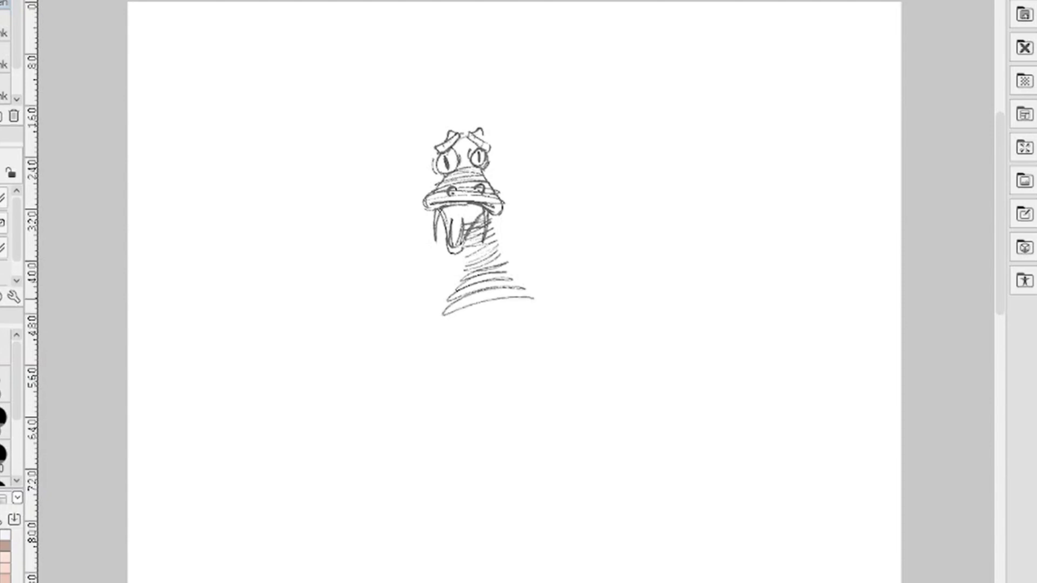
- Build the pear-shaped torso with broad slanted contour strokes and add a centre line from the neck to the lower belly
left_click_drag(449, 327, 551, 297)
left_click_drag(457, 346, 540, 316)
left_click_drag(453, 371, 560, 327)
mouse_move(453, 389)
left_mouse_down()
mouse_move(564, 342)
mouse_move(571, 351)
left_mouse_up()
mouse_move(475, 403)
left_mouse_down()
mouse_move(572, 354)
mouse_move(491, 410)
mouse_move(562, 372)
left_mouse_up()
mouse_move(481, 422)
left_mouse_down()
mouse_move(568, 404)
mouse_move(499, 430)
mouse_move(577, 410)
left_mouse_up()
mouse_move(500, 439)
left_mouse_down()
mouse_move(590, 415)
mouse_move(572, 432)
left_mouse_up()
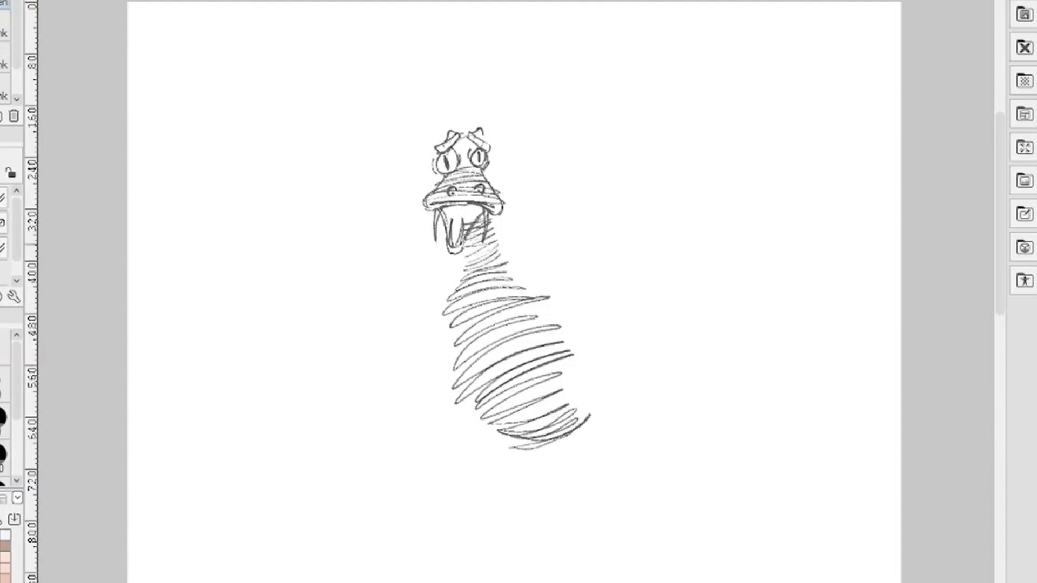
left_click_drag(482, 246, 539, 421)
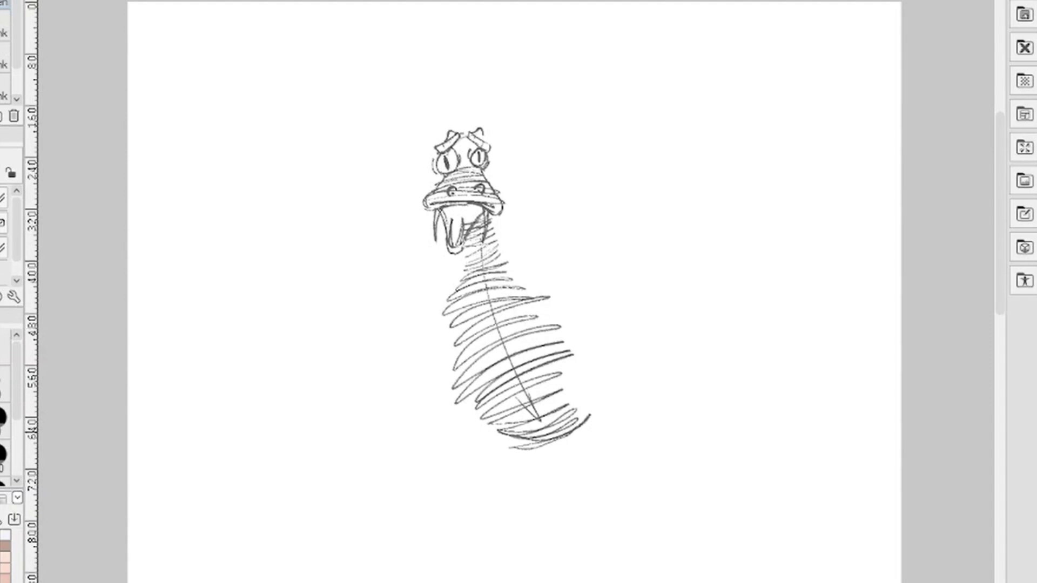
- Sketch the standing leg under the torso with curved contour strokes and a sideways foot with clawed toes
mouse_move(477, 425)
left_mouse_down()
mouse_move(511, 447)
mouse_move(479, 426)
mouse_move(511, 464)
mouse_move(471, 450)
mouse_move(518, 471)
left_mouse_up()
left_click_drag(462, 462, 502, 475)
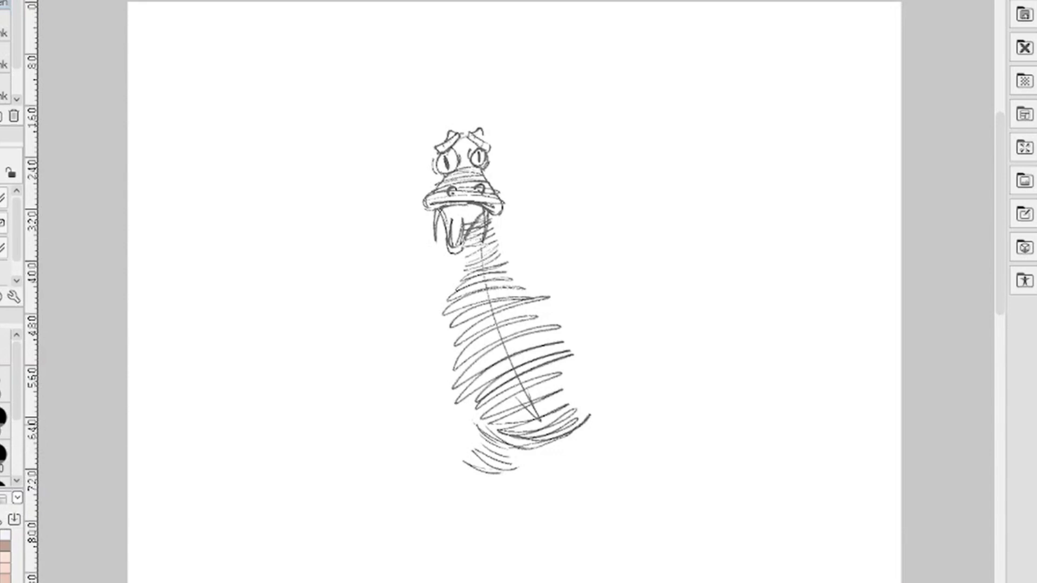
mouse_move(479, 426)
left_mouse_down()
mouse_move(469, 451)
mouse_move(499, 492)
mouse_move(503, 519)
mouse_move(427, 549)
left_mouse_up()
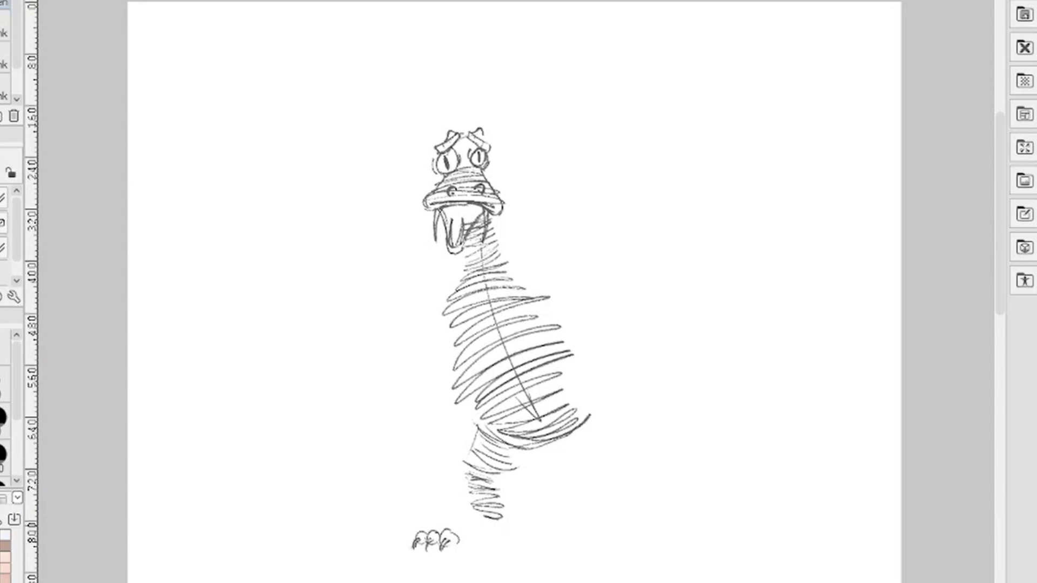
mouse_move(457, 523)
left_mouse_down()
mouse_move(437, 531)
mouse_move(467, 518)
left_mouse_up()
left_click_drag(497, 487, 498, 519)
mouse_move(452, 542)
left_mouse_down()
mouse_move(501, 533)
mouse_move(495, 524)
left_mouse_up()
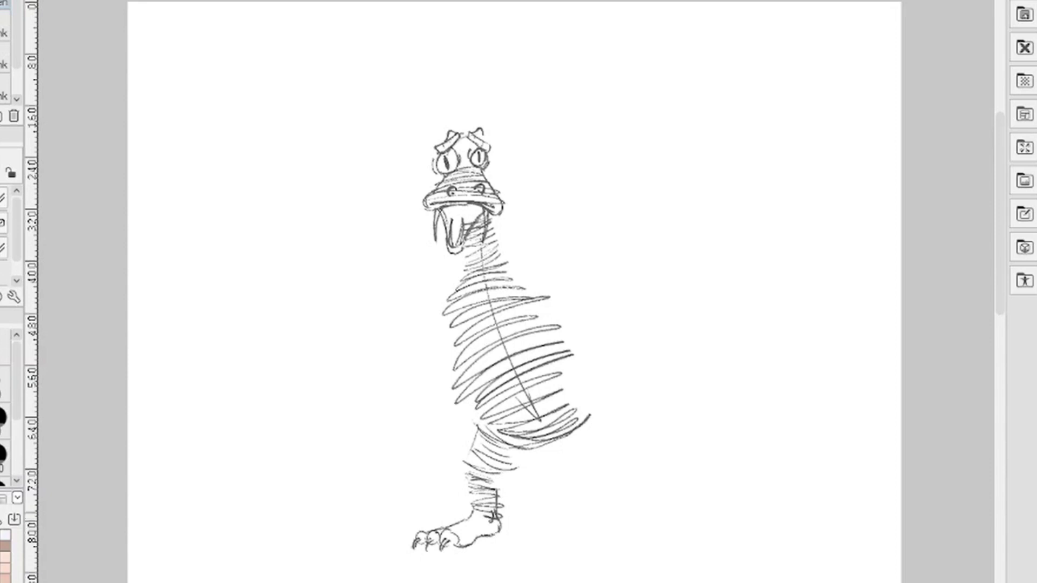
left_click_drag(465, 472, 468, 493)
- Erase the sideways foot and its toes below the standing leg
key("e")
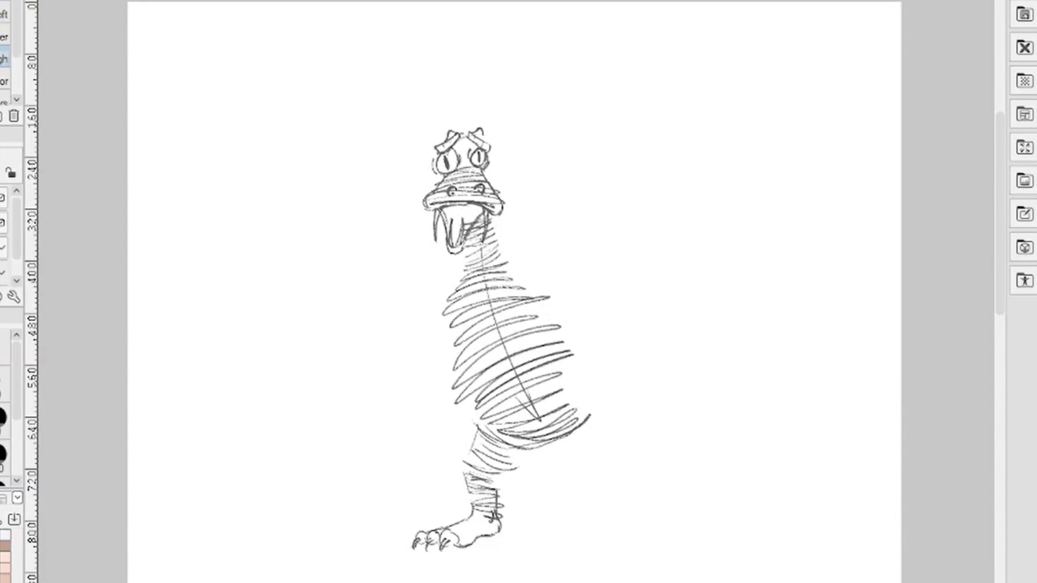
mouse_move(500, 526)
left_mouse_down()
mouse_move(465, 547)
mouse_move(481, 537)
left_mouse_up()
mouse_move(444, 548)
left_mouse_down()
mouse_move(416, 544)
mouse_move(428, 531)
mouse_move(501, 523)
left_mouse_up()
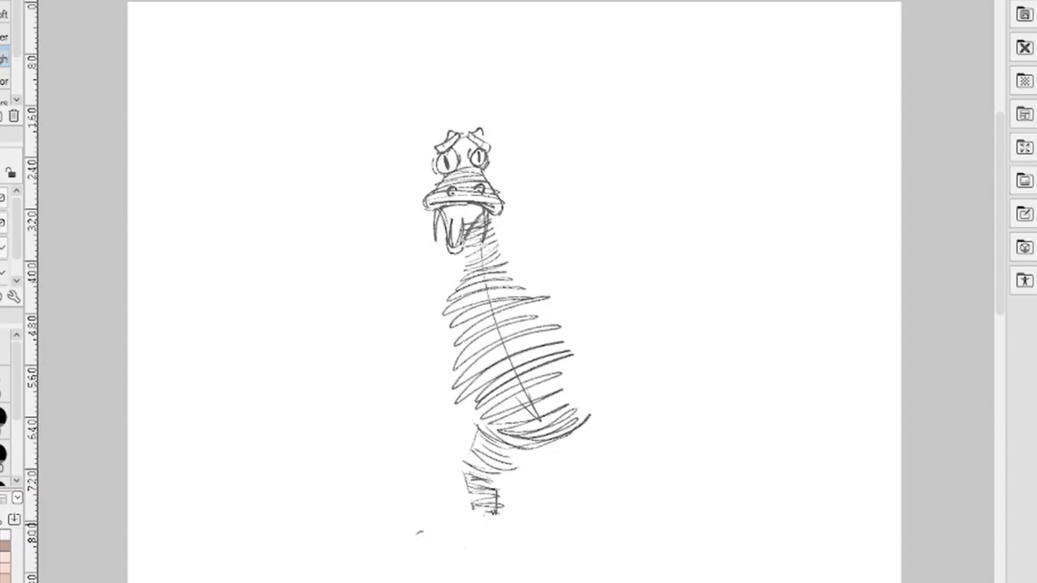
left_click_drag(423, 529, 414, 534)
- Redraw the standing leg's foot pointing forward with clawed toes, and reinforce the leg's outline and contour strokes
key("p")
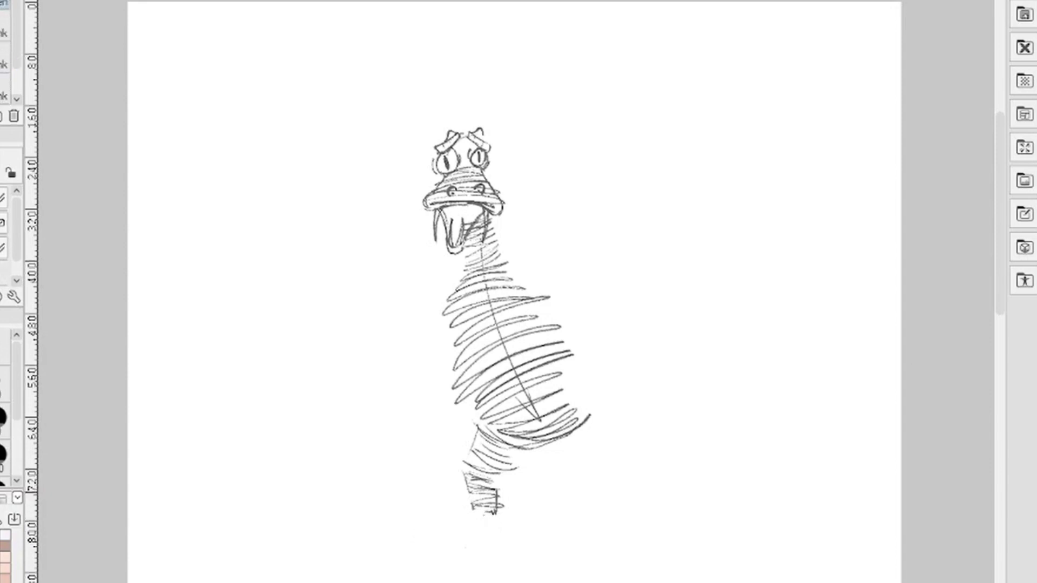
left_click_drag(471, 494, 458, 542)
mouse_move(475, 435)
left_mouse_down()
mouse_move(462, 467)
mouse_move(508, 446)
mouse_move(464, 464)
mouse_move(489, 474)
mouse_move(469, 486)
mouse_move(498, 494)
mouse_move(472, 505)
mouse_move(502, 515)
mouse_move(470, 521)
mouse_move(500, 522)
mouse_move(473, 525)
mouse_move(461, 555)
left_mouse_up()
mouse_move(472, 524)
left_mouse_down()
mouse_move(463, 551)
mouse_move(497, 533)
mouse_move(461, 550)
mouse_move(486, 559)
mouse_move(478, 576)
mouse_move(495, 564)
mouse_move(450, 573)
mouse_move(460, 567)
mouse_move(486, 581)
mouse_move(507, 522)
mouse_move(497, 546)
left_mouse_up()
mouse_move(470, 441)
left_mouse_down()
mouse_move(463, 478)
mouse_move(503, 476)
left_mouse_up()
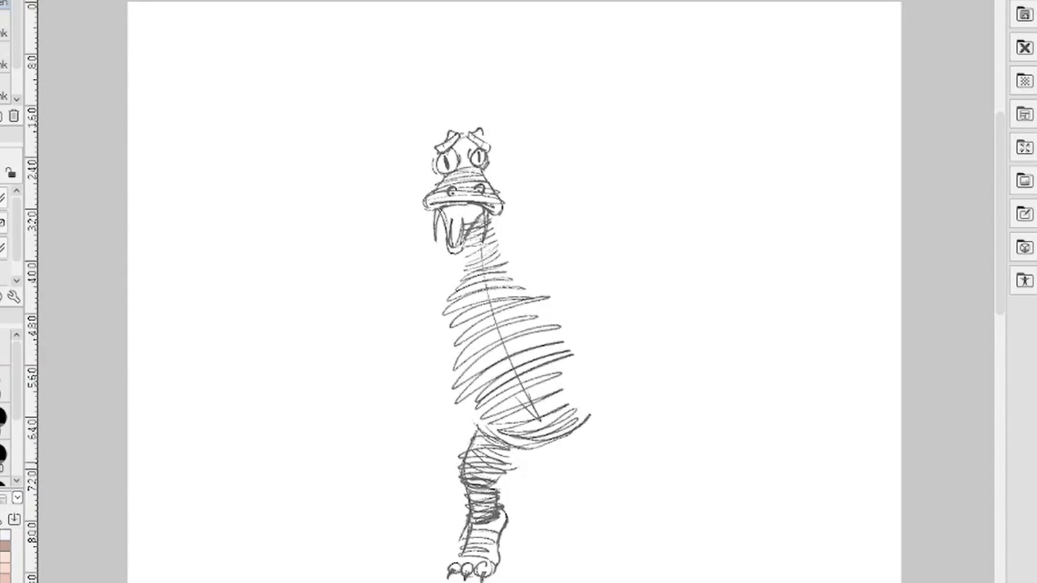
mouse_move(594, 450)
left_mouse_down()
mouse_move(614, 466)
mouse_move(597, 437)
mouse_move(598, 395)
mouse_move(614, 416)
left_mouse_up()
left_click_drag(607, 375, 605, 394)
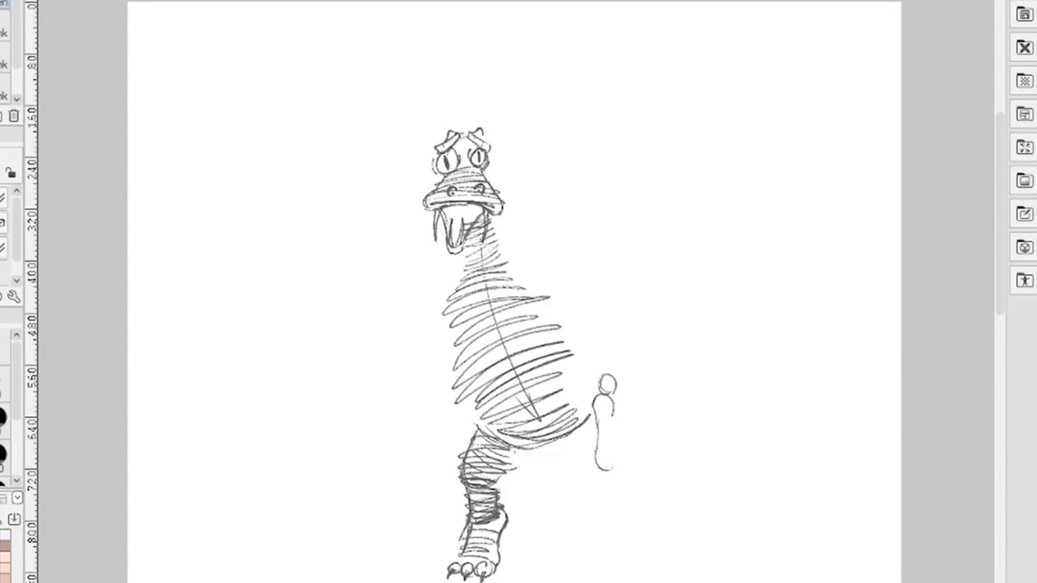
key("e")
mouse_move(598, 375)
left_mouse_down()
mouse_move(608, 381)
mouse_move(594, 400)
mouse_move(616, 402)
mouse_move(596, 406)
mouse_move(605, 471)
left_mouse_up()
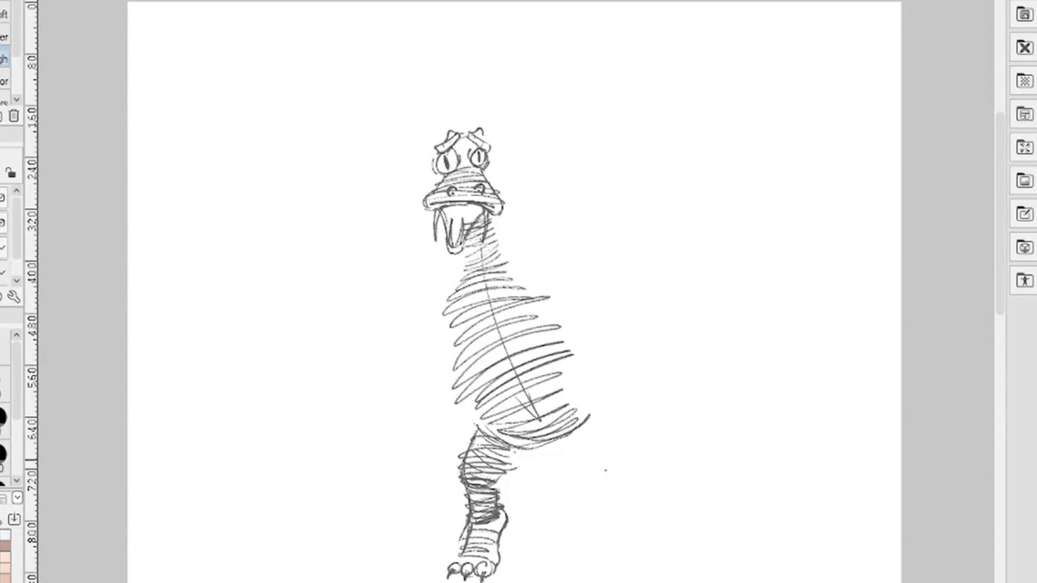
- Sketch the kicking leg out from the torso's right side with contour strokes and a raised sole with clawed toes
key("p")
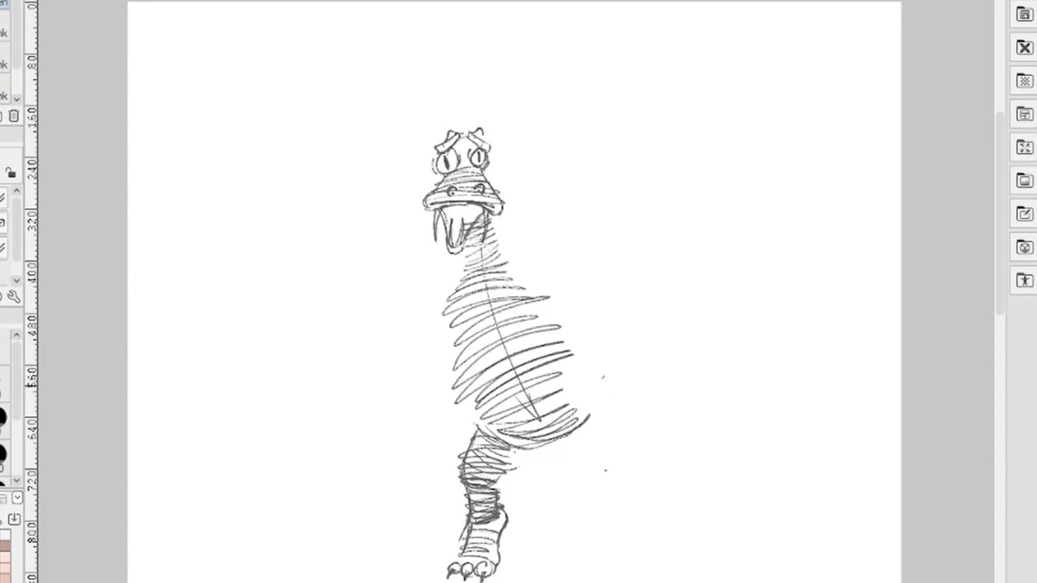
mouse_move(603, 376)
left_mouse_down()
mouse_move(587, 418)
mouse_move(622, 386)
mouse_move(634, 396)
mouse_move(642, 407)
mouse_move(612, 437)
mouse_move(650, 411)
mouse_move(630, 447)
mouse_move(662, 431)
mouse_move(668, 457)
mouse_move(630, 455)
mouse_move(649, 469)
mouse_move(635, 476)
mouse_move(641, 485)
mouse_move(684, 468)
mouse_move(662, 502)
left_mouse_up()
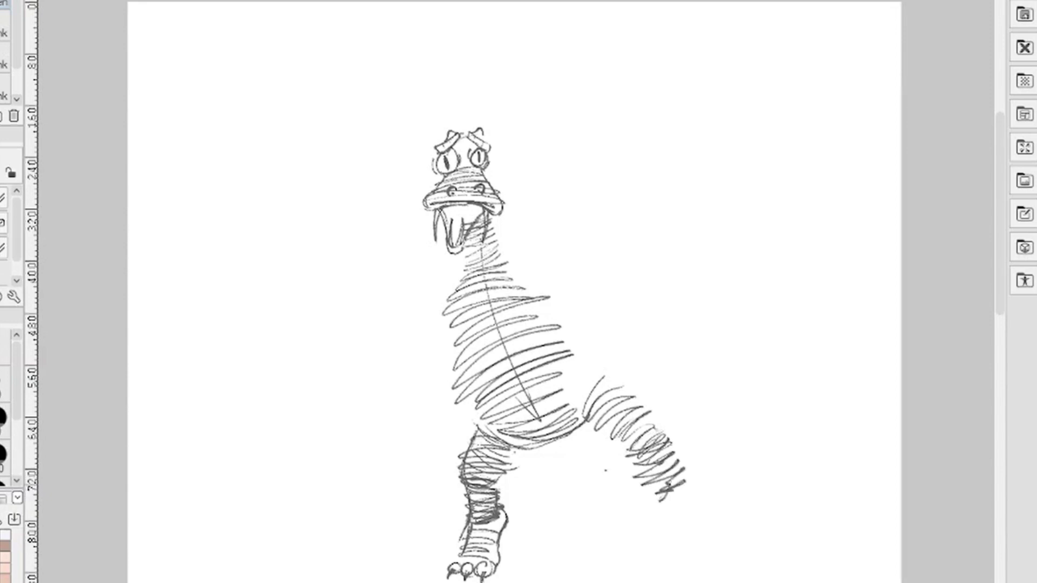
mouse_move(669, 445)
left_mouse_down()
mouse_move(659, 508)
mouse_move(678, 506)
mouse_move(702, 447)
mouse_move(669, 414)
mouse_move(681, 446)
mouse_move(702, 439)
mouse_move(702, 451)
left_mouse_up()
mouse_move(676, 393)
left_mouse_down()
mouse_move(670, 415)
mouse_move(705, 420)
mouse_move(683, 396)
mouse_move(709, 407)
left_mouse_up()
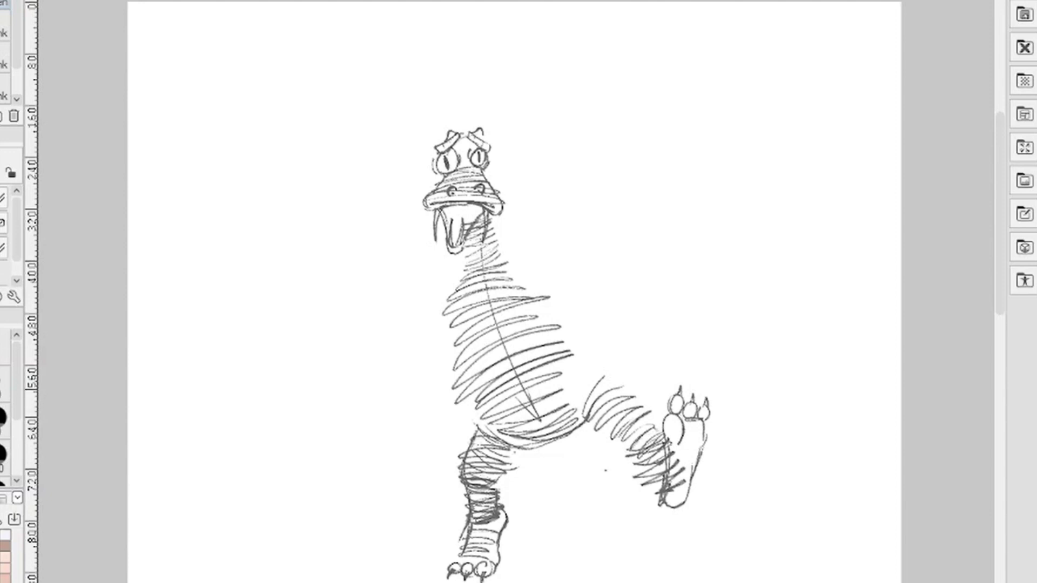
- Outline the kicking leg's thigh and shin and reinforce their contour strokes
left_click_drag(583, 420, 620, 443)
left_click_drag(587, 380, 650, 418)
left_click_drag(574, 425, 621, 443)
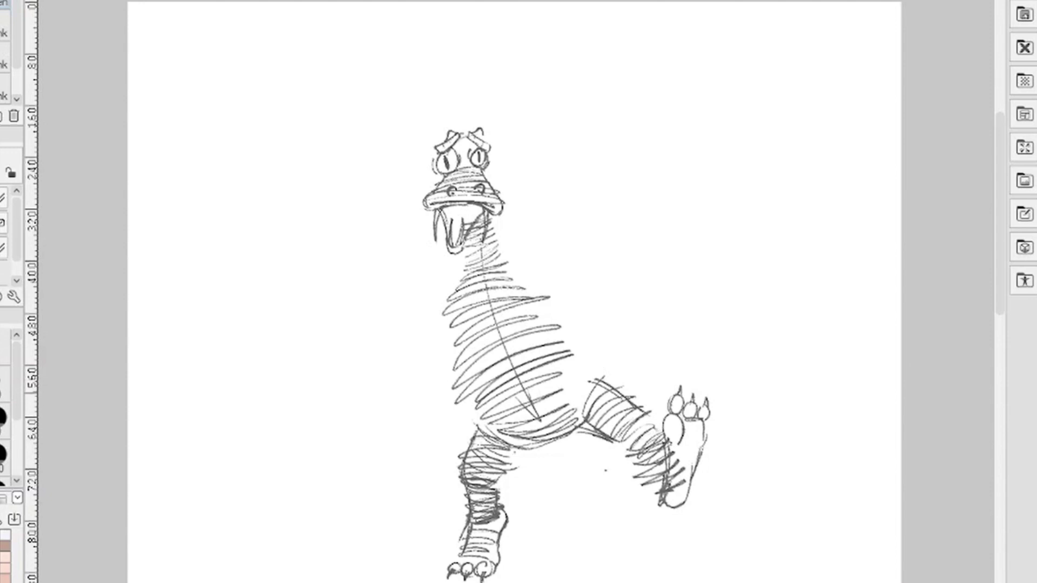
mouse_move(611, 391)
left_mouse_down()
mouse_move(649, 417)
mouse_move(630, 467)
mouse_move(646, 428)
mouse_move(653, 436)
left_mouse_up()
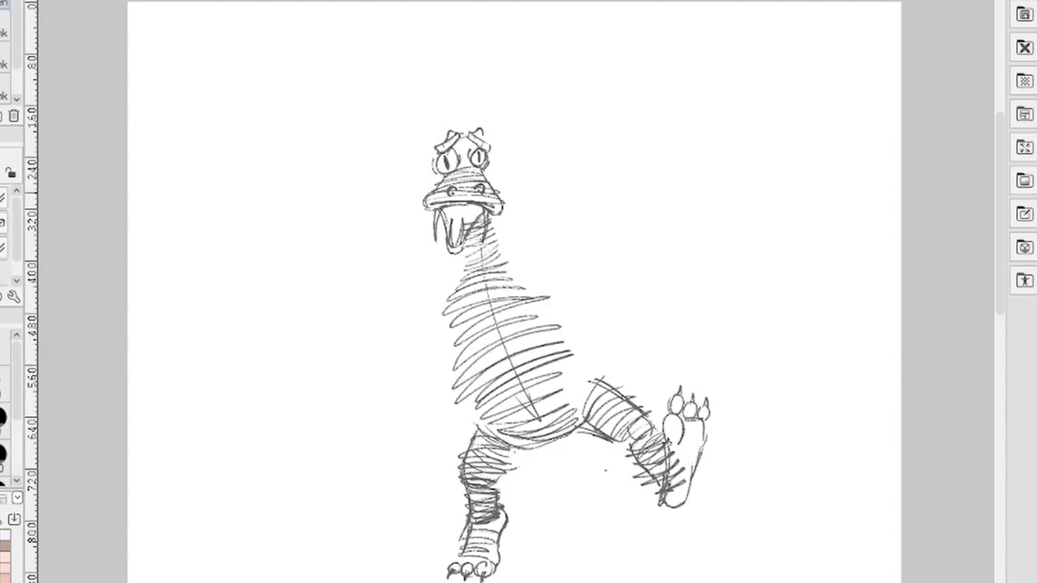
- Start the right-hand arm with zigzag strokes at the shoulder and draw a clenched fist with fingers and thumb beyond it
mouse_move(503, 268)
left_mouse_down()
mouse_move(505, 242)
mouse_move(540, 257)
left_mouse_up()
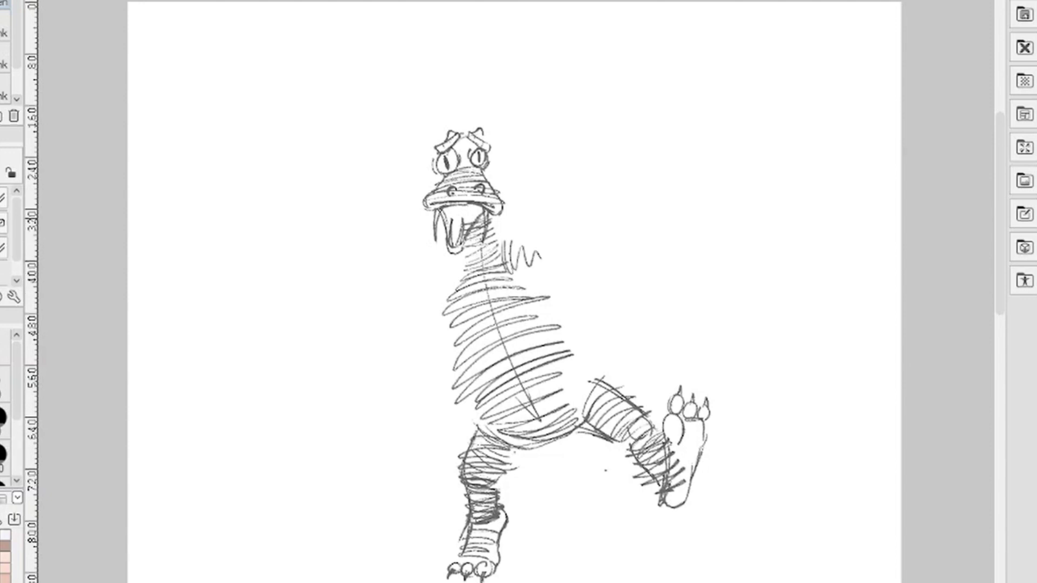
mouse_move(602, 214)
left_mouse_down()
mouse_move(596, 226)
mouse_move(625, 221)
mouse_move(620, 234)
mouse_move(640, 233)
mouse_move(599, 231)
mouse_move(614, 245)
mouse_move(632, 216)
left_mouse_up()
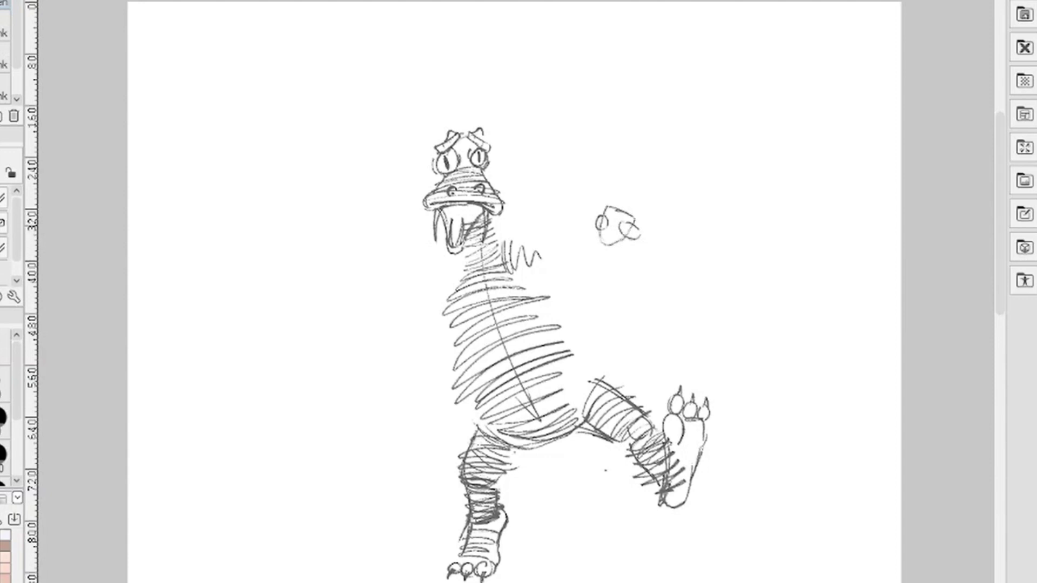
mouse_move(604, 243)
left_mouse_down()
mouse_move(599, 260)
mouse_move(581, 265)
mouse_move(603, 273)
left_mouse_up()
left_click_drag(614, 238, 625, 232)
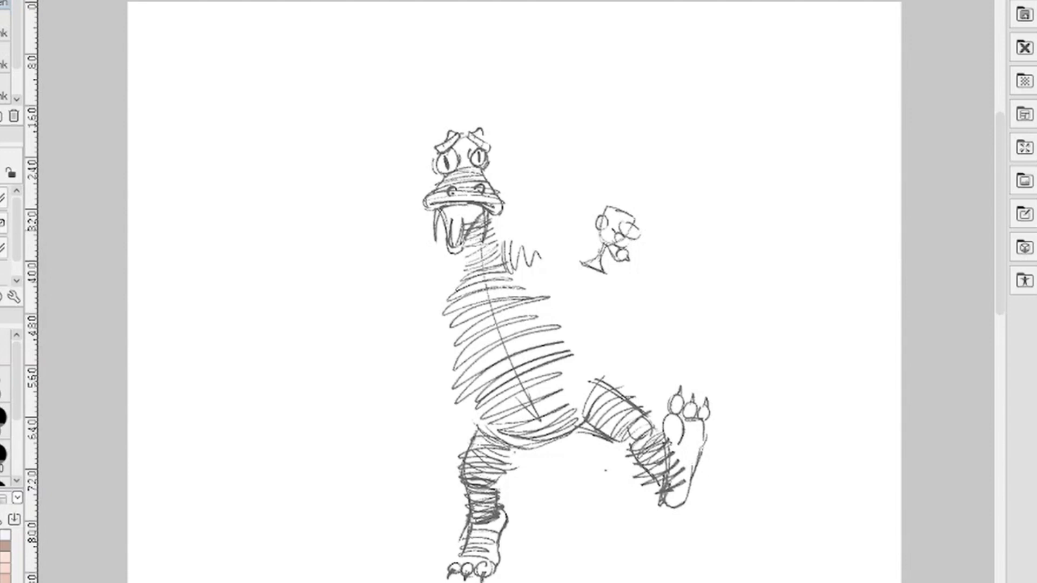
left_click_drag(614, 218, 620, 224)
- Join the shoulder to the fist with vertical contour strokes along the right-hand arm
mouse_move(510, 234)
left_mouse_down()
mouse_move(517, 263)
mouse_move(536, 273)
left_mouse_up()
mouse_move(546, 246)
left_mouse_down()
mouse_move(543, 272)
mouse_move(556, 270)
left_mouse_up()
mouse_move(558, 249)
left_mouse_down()
mouse_move(558, 268)
mouse_move(567, 268)
left_mouse_up()
left_click_drag(574, 241, 579, 265)
left_click_drag(585, 245, 592, 261)
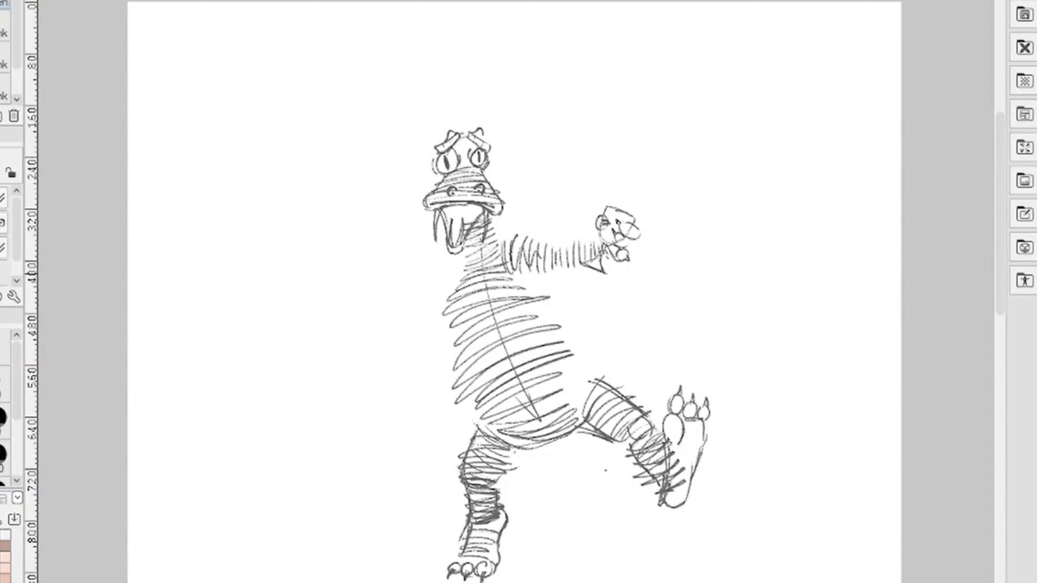
- Darken the contour strokes at the right-hand elbow and draw an arrow pointing down to it
mouse_move(562, 241)
left_mouse_down()
mouse_move(559, 267)
mouse_move(571, 269)
left_mouse_up()
left_click_drag(596, 141, 572, 222)
mouse_move(591, 198)
left_mouse_down()
mouse_move(572, 222)
mouse_move(571, 265)
left_mouse_up()
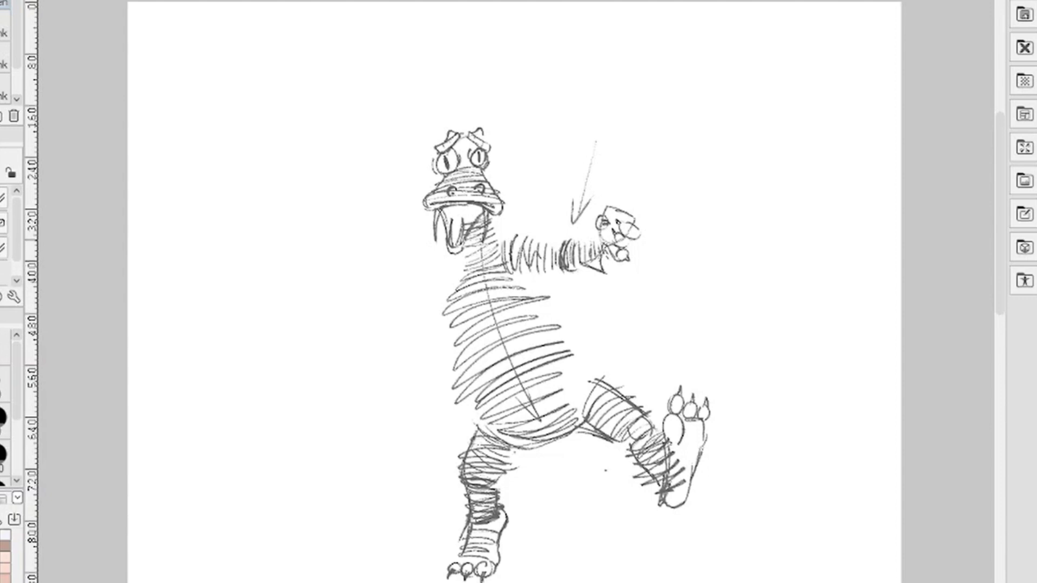
- Sketch the left-hand arm reaching down and outward from the shoulder with short contour strokes
mouse_move(507, 239)
left_mouse_down()
mouse_move(503, 263)
mouse_move(453, 291)
left_mouse_up()
mouse_move(452, 267)
left_mouse_down()
mouse_move(441, 301)
mouse_move(419, 312)
left_mouse_up()
left_click_drag(420, 296, 407, 322)
mouse_move(407, 302)
left_mouse_down()
mouse_move(400, 330)
mouse_move(389, 330)
left_mouse_up()
left_click_drag(388, 315, 378, 342)
left_click_drag(373, 327, 362, 349)
- Draw an open hand with claw-tipped fingers at the end of the left-hand arm and shade its palm
mouse_move(364, 338)
left_mouse_down()
mouse_move(329, 329)
mouse_move(353, 352)
mouse_move(335, 349)
mouse_move(322, 378)
mouse_move(315, 326)
mouse_move(295, 327)
mouse_move(324, 341)
left_mouse_up()
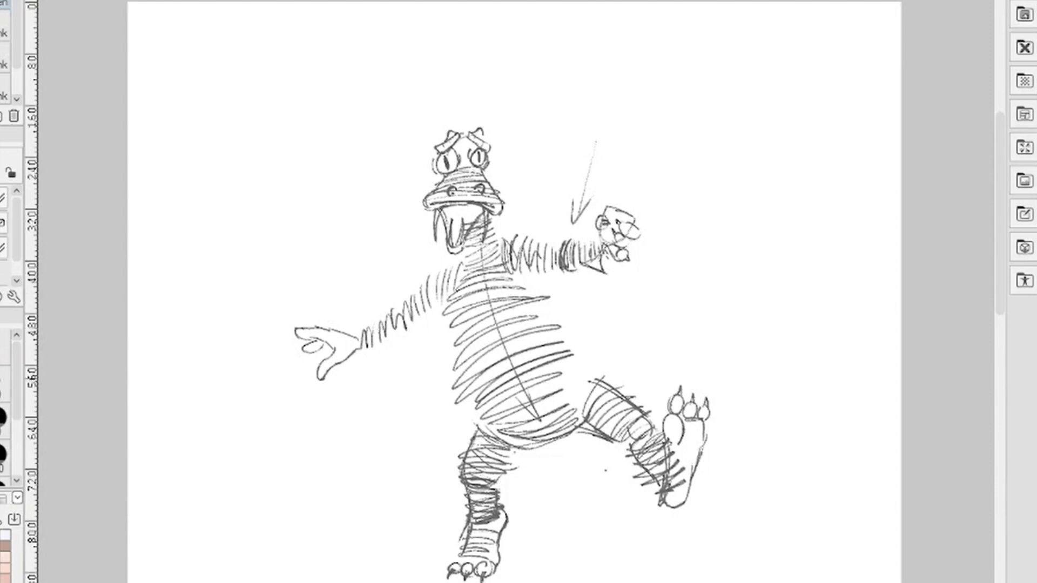
left_click_drag(321, 379, 314, 386)
left_click_drag(296, 328, 297, 354)
left_click_drag(326, 344, 322, 355)
- Outline both sides of the neck and torso down to the standing leg and the kicking leg
left_click_drag(457, 281, 452, 358)
mouse_move(455, 322)
left_mouse_down()
mouse_move(451, 382)
mouse_move(477, 429)
left_mouse_up()
left_click_drag(455, 383, 476, 426)
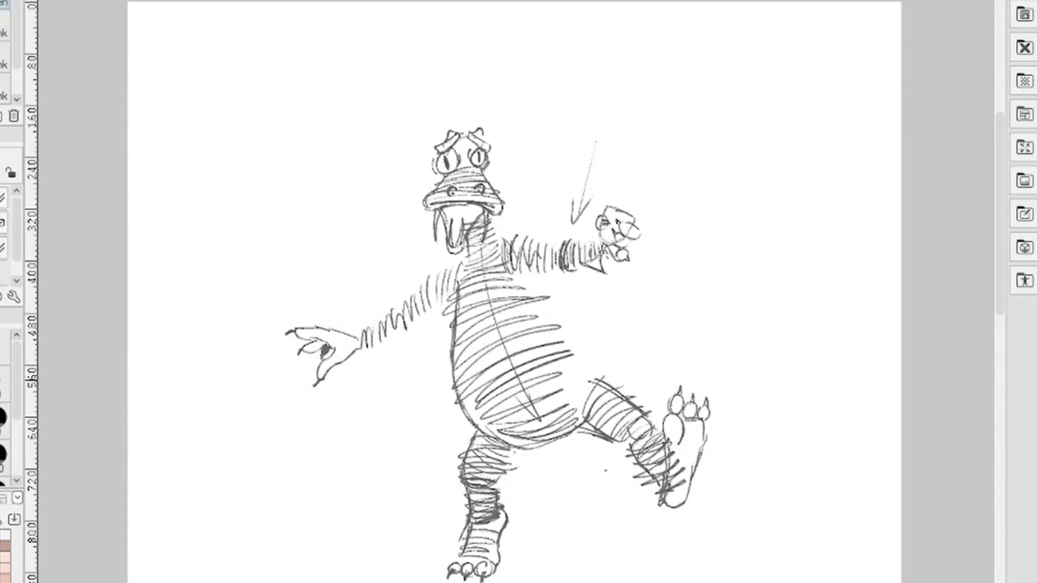
mouse_move(463, 293)
left_mouse_down()
mouse_move(460, 272)
mouse_move(462, 282)
left_mouse_up()
mouse_move(490, 223)
left_mouse_down()
mouse_move(506, 267)
mouse_move(561, 336)
left_mouse_up()
left_click_drag(513, 262, 600, 379)
left_click_drag(578, 328, 598, 372)
left_click_drag(558, 312, 598, 367)
- Sketch the tail sweeping behind the kicking leg with contour strokes and an arrowhead-shaped tip
mouse_move(527, 460)
left_mouse_down()
mouse_move(594, 444)
mouse_move(593, 427)
left_mouse_up()
mouse_move(572, 464)
left_mouse_down()
mouse_move(715, 414)
mouse_move(745, 385)
mouse_move(744, 363)
mouse_move(781, 362)
mouse_move(762, 401)
left_mouse_up()
mouse_move(731, 363)
left_mouse_down()
mouse_move(718, 367)
mouse_move(754, 383)
mouse_move(750, 424)
left_mouse_up()
mouse_move(764, 379)
left_mouse_down()
mouse_move(753, 410)
mouse_move(737, 400)
mouse_move(713, 422)
left_mouse_up()
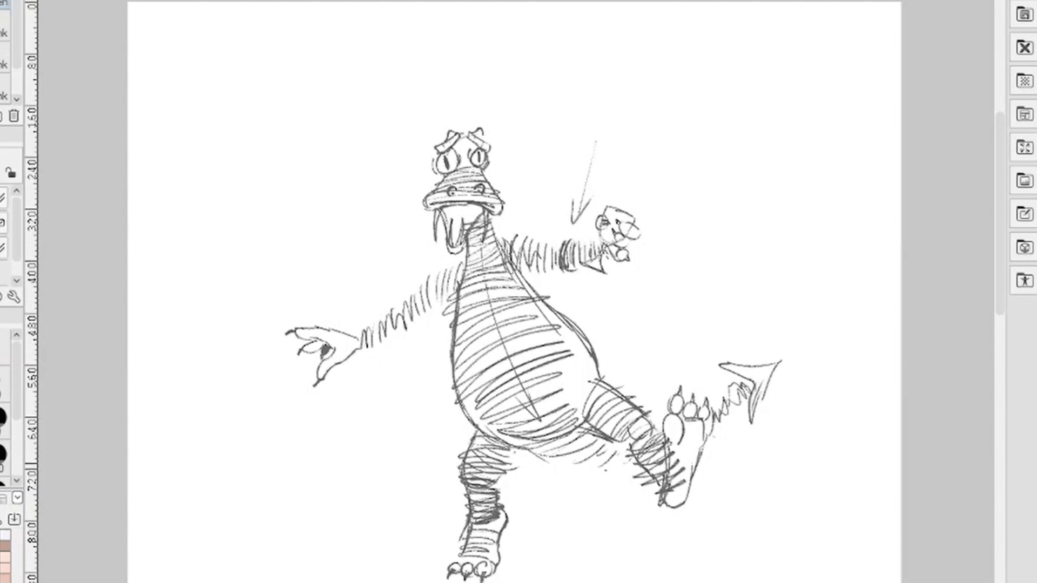
left_click_drag(550, 462, 577, 453)
- Outline the belly panel along the neck and torso, and define the tail's edges up to its tip
mouse_move(470, 234)
left_mouse_down()
mouse_move(460, 351)
mouse_move(472, 396)
mouse_move(497, 433)
mouse_move(540, 451)
left_mouse_up()
mouse_move(492, 227)
left_mouse_down()
mouse_move(571, 364)
mouse_move(582, 422)
left_mouse_up()
mouse_move(485, 418)
left_mouse_down()
mouse_move(547, 460)
mouse_move(601, 472)
mouse_move(622, 471)
mouse_move(603, 435)
mouse_move(625, 436)
left_mouse_up()
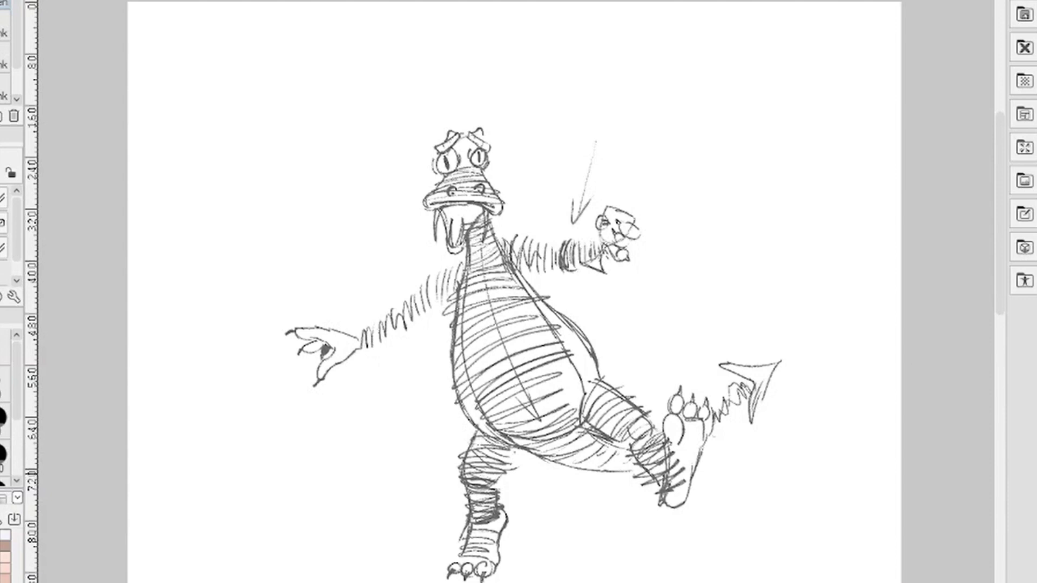
left_click_drag(713, 431, 753, 382)
left_click_drag(715, 412, 752, 381)
- Draw bold curved bands across the belly panel from the neck down to the middle of the torso
mouse_move(470, 250)
left_mouse_down()
mouse_move(492, 241)
mouse_move(480, 266)
mouse_move(497, 263)
left_mouse_up()
left_click_drag(470, 271, 504, 261)
left_click_drag(464, 271, 501, 262)
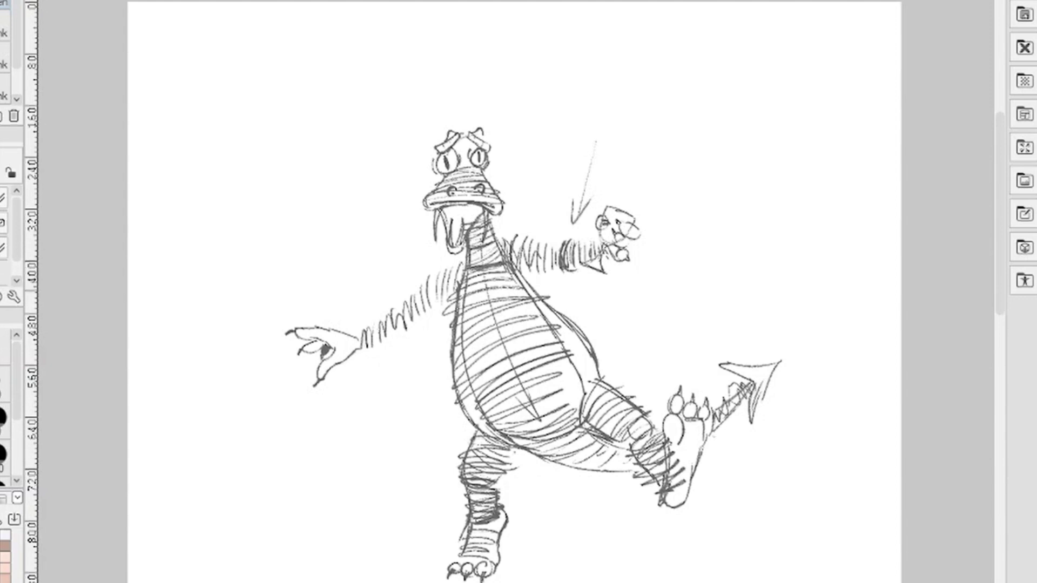
left_click_drag(461, 294, 514, 279)
mouse_move(462, 321)
left_mouse_down()
mouse_move(536, 305)
mouse_move(469, 320)
mouse_move(526, 304)
left_mouse_up()
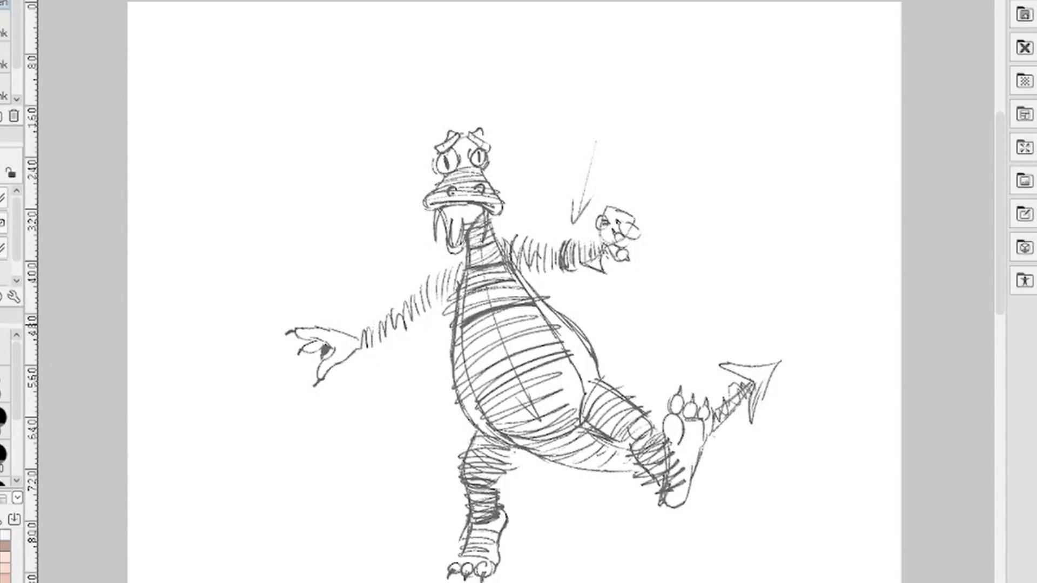
mouse_move(464, 327)
left_mouse_down()
mouse_move(464, 354)
mouse_move(544, 325)
left_mouse_up()
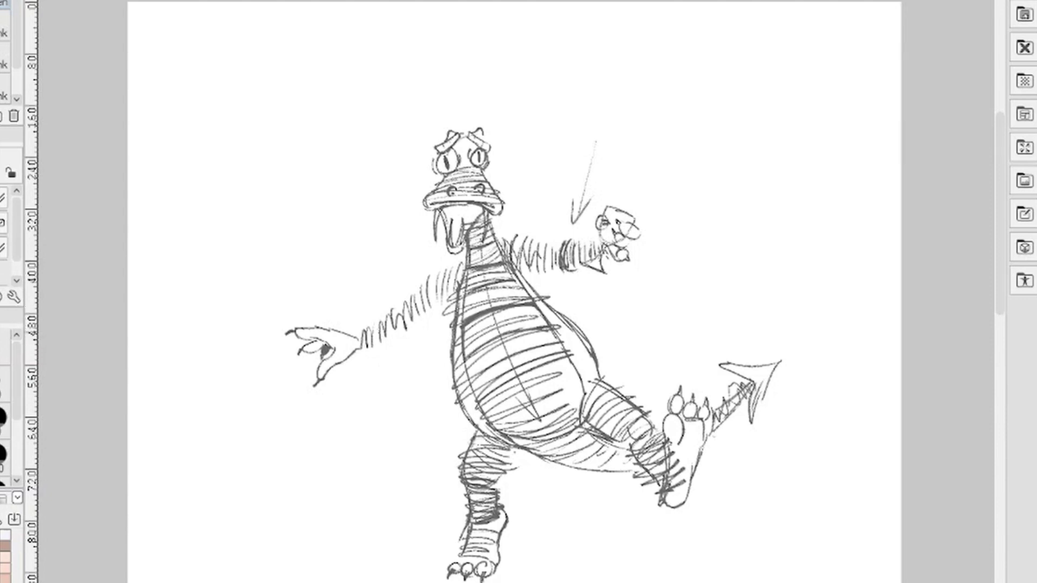
mouse_move(467, 376)
left_mouse_down()
mouse_move(472, 395)
mouse_move(565, 352)
left_mouse_up()
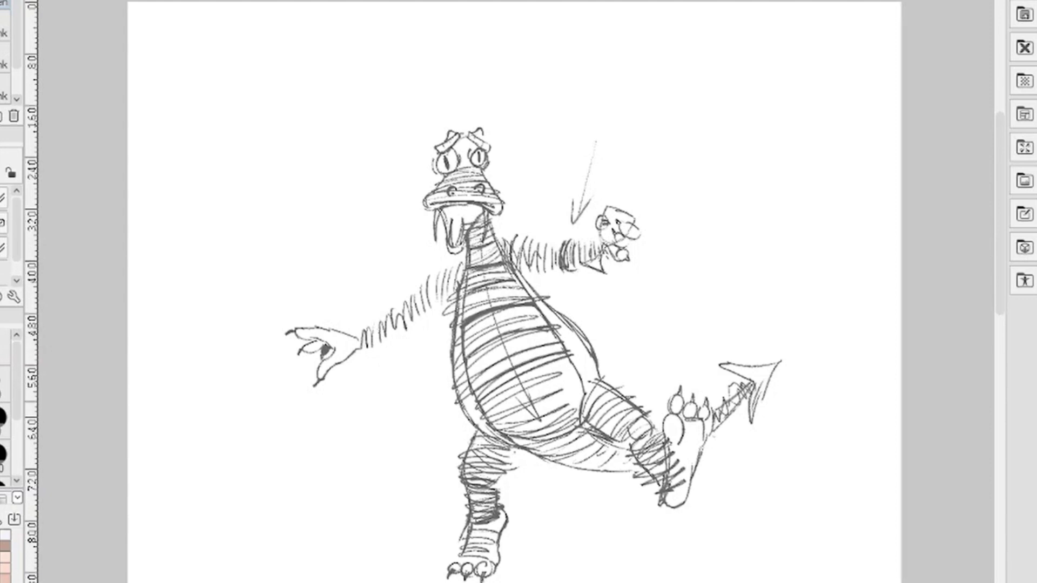
- Continue the curved bands across the lower belly and along the underside of the tail base
left_click_drag(486, 416, 573, 378)
mouse_move(501, 433)
left_mouse_down()
mouse_move(567, 414)
mouse_move(586, 390)
left_mouse_up()
left_click_drag(530, 453, 580, 431)
mouse_move(565, 444)
left_mouse_down()
mouse_move(582, 433)
mouse_move(578, 456)
left_mouse_up()
mouse_move(577, 460)
left_mouse_down()
mouse_move(596, 446)
mouse_move(588, 453)
left_mouse_up()
mouse_move(586, 455)
left_mouse_down()
mouse_move(600, 441)
mouse_move(617, 449)
left_mouse_up()
mouse_move(599, 467)
left_mouse_down()
mouse_move(619, 447)
mouse_move(632, 455)
left_mouse_up()
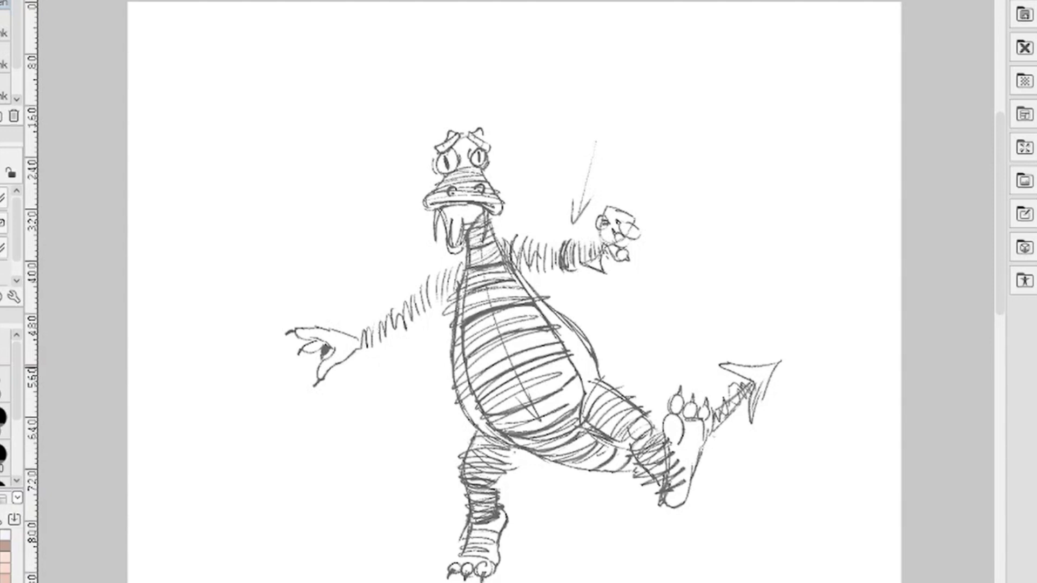
- Outline the upper and lower edges of the kicking leg from the hip to the ankle
left_click_drag(596, 400, 626, 381)
left_click_drag(647, 415, 656, 431)
mouse_move(585, 430)
left_mouse_down()
mouse_move(629, 450)
mouse_move(659, 482)
left_mouse_up()
- Lasso the kicking foot, shorten it, tilt it slightly and shift it toward the leg, and clear the selection
key("m")
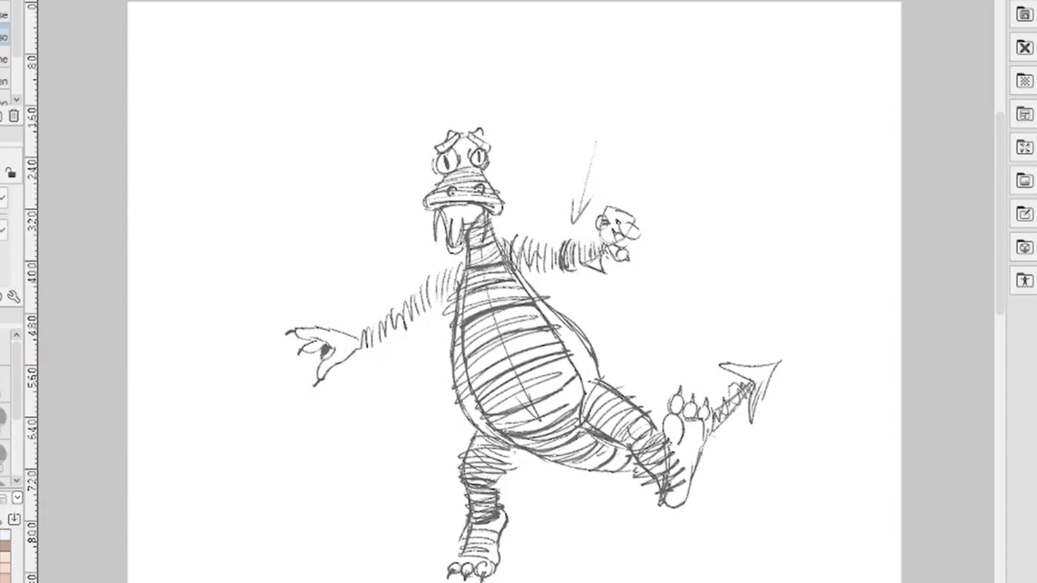
mouse_move(668, 399)
left_mouse_down()
mouse_move(687, 370)
mouse_move(714, 386)
mouse_move(717, 412)
mouse_move(693, 501)
mouse_move(671, 508)
mouse_move(675, 381)
left_mouse_up()
left_click(757, 546)
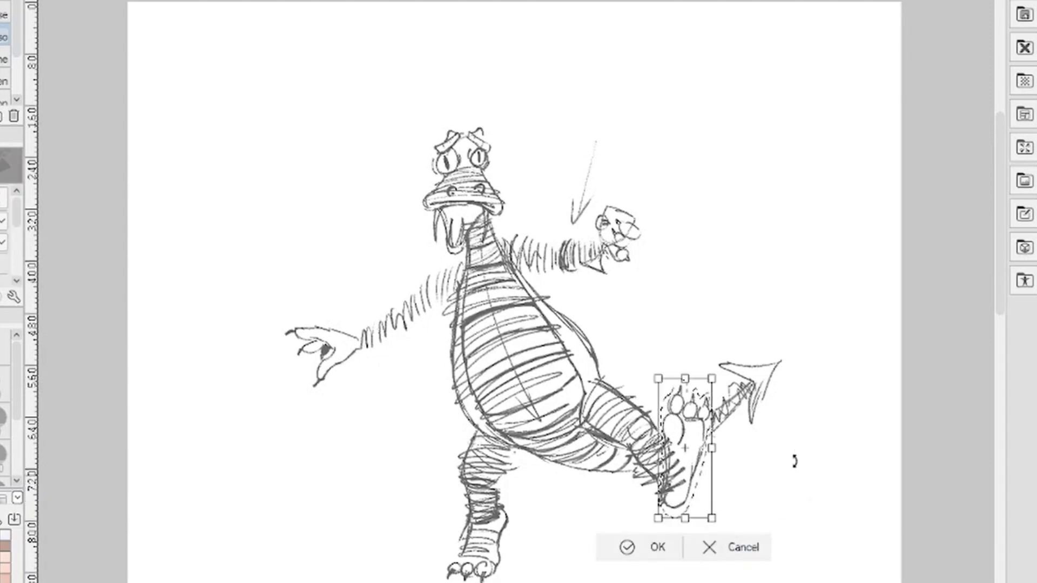
left_click_drag(684, 378, 684, 390)
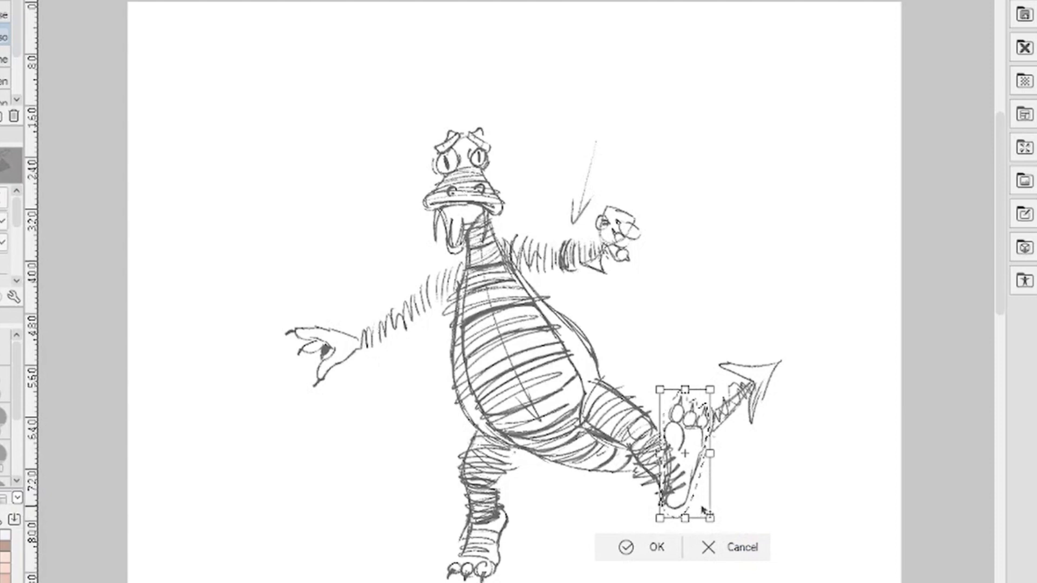
left_click_drag(730, 495, 694, 497)
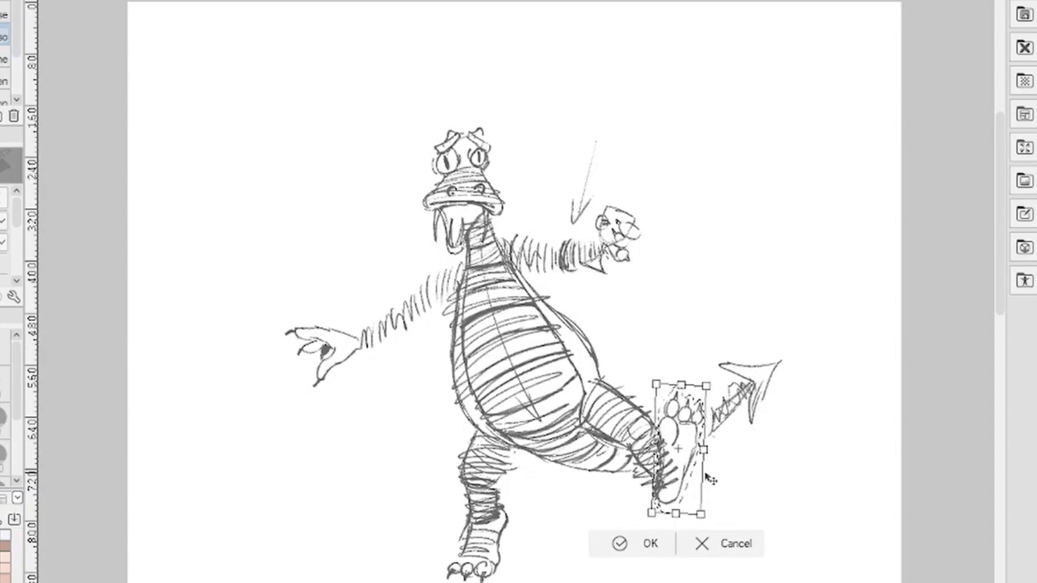
left_click(650, 543)
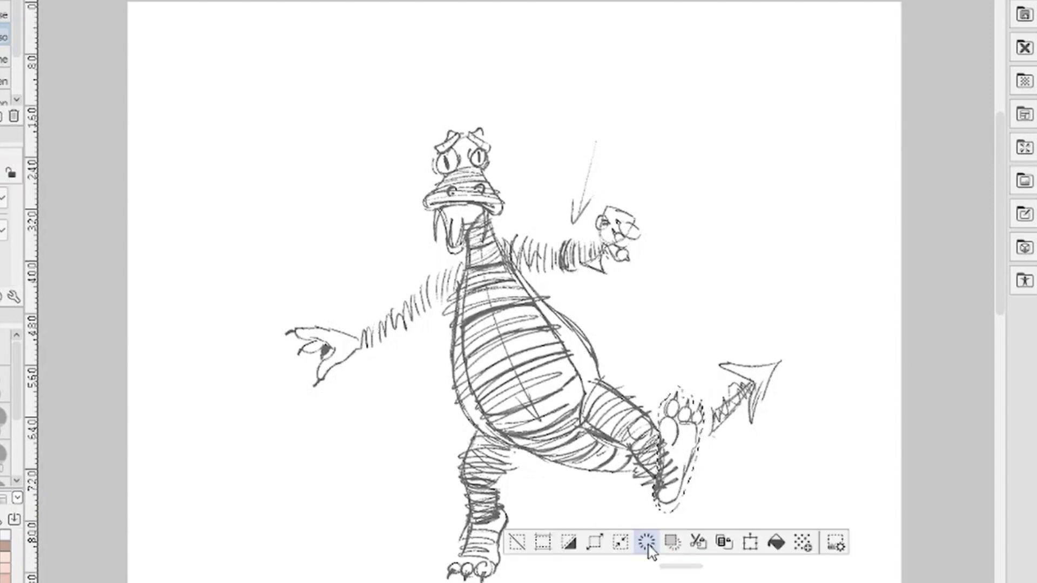
left_click(515, 542)
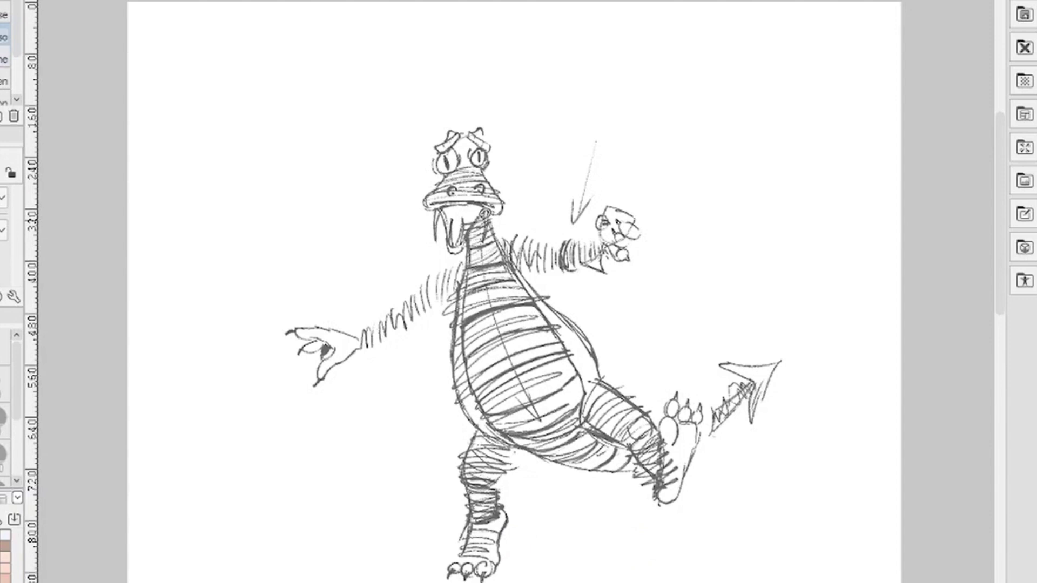
- Lasso the head, scale it down, rotate it clockwise, reposition it over the neck, and clear the selection
mouse_move(480, 220)
left_mouse_down()
mouse_move(460, 251)
mouse_move(446, 249)
mouse_move(421, 222)
mouse_move(415, 160)
mouse_move(458, 102)
mouse_move(495, 111)
mouse_move(509, 146)
mouse_move(509, 209)
mouse_move(478, 237)
left_mouse_up()
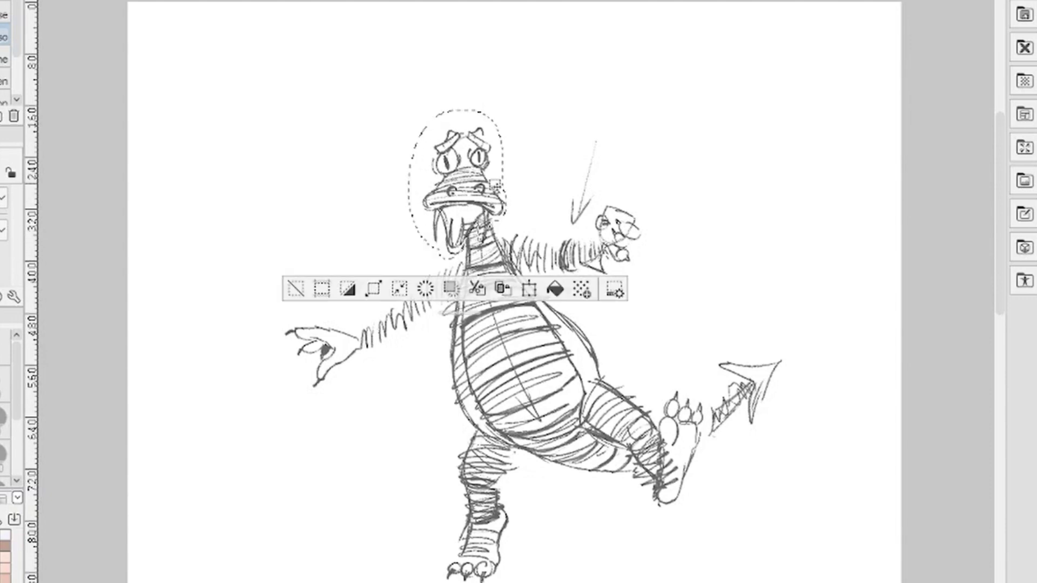
left_click(529, 289)
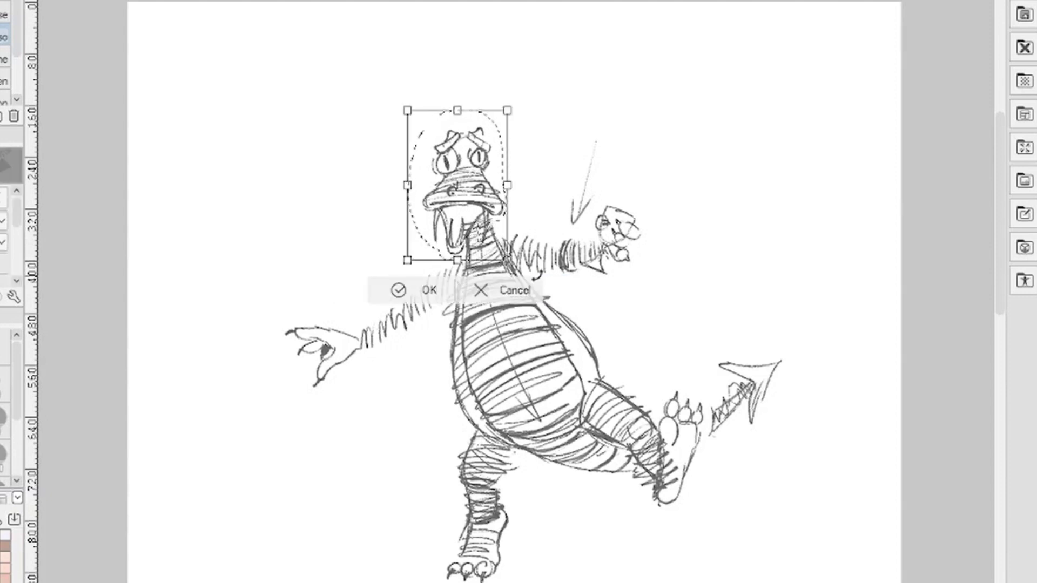
left_click_drag(507, 110, 503, 123)
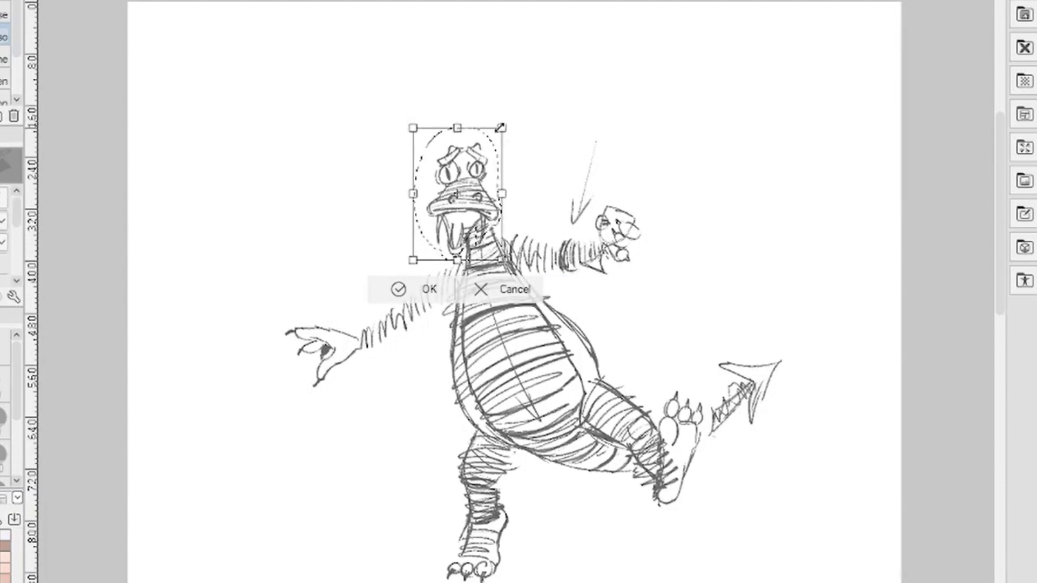
mouse_move(521, 132)
left_mouse_down()
mouse_move(527, 141)
mouse_move(489, 126)
mouse_move(528, 140)
left_mouse_up()
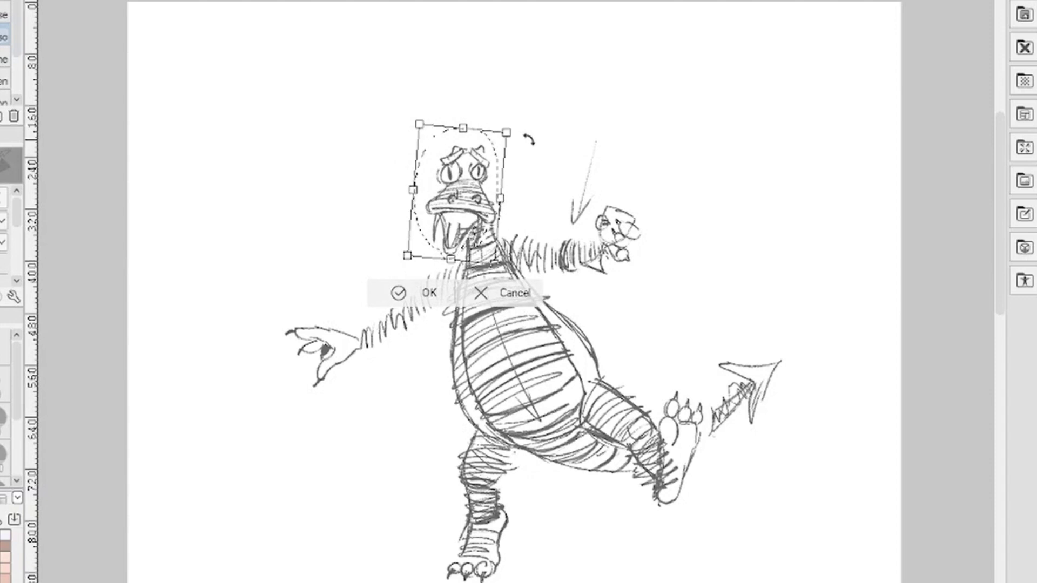
mouse_move(487, 184)
left_mouse_down()
mouse_move(536, 166)
mouse_move(512, 168)
left_mouse_up()
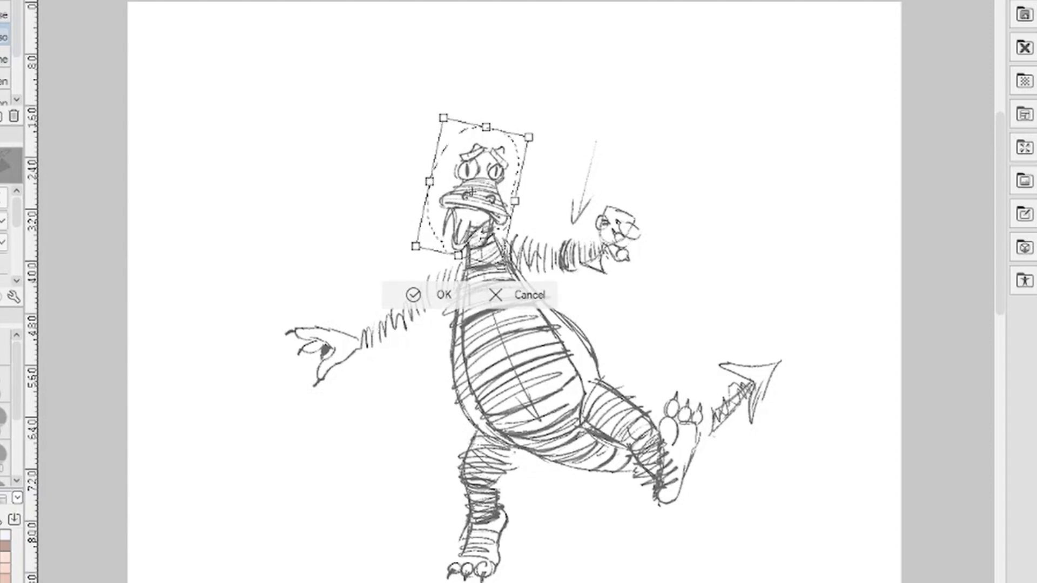
left_click(445, 295)
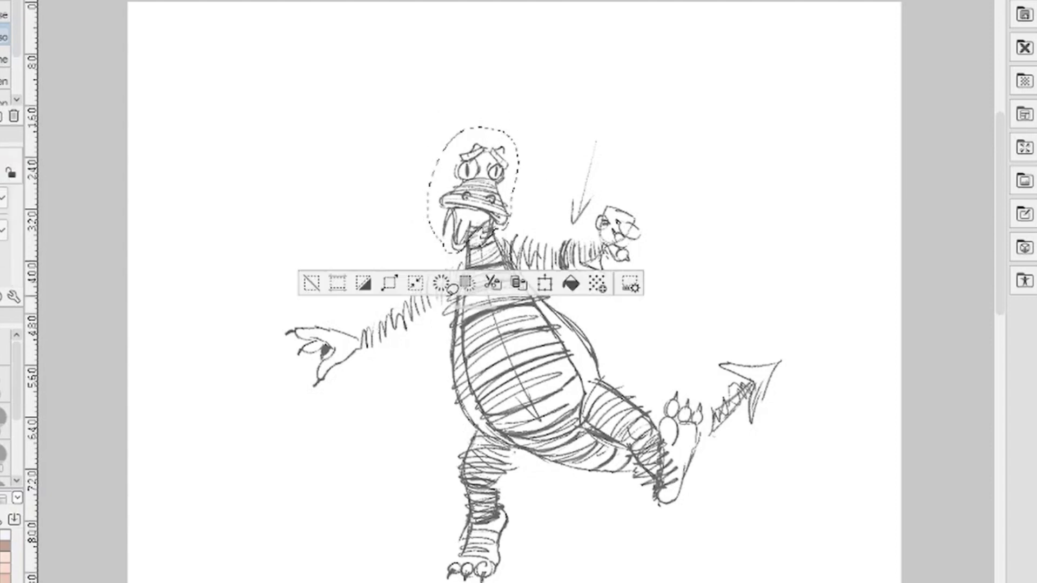
left_click(311, 283)
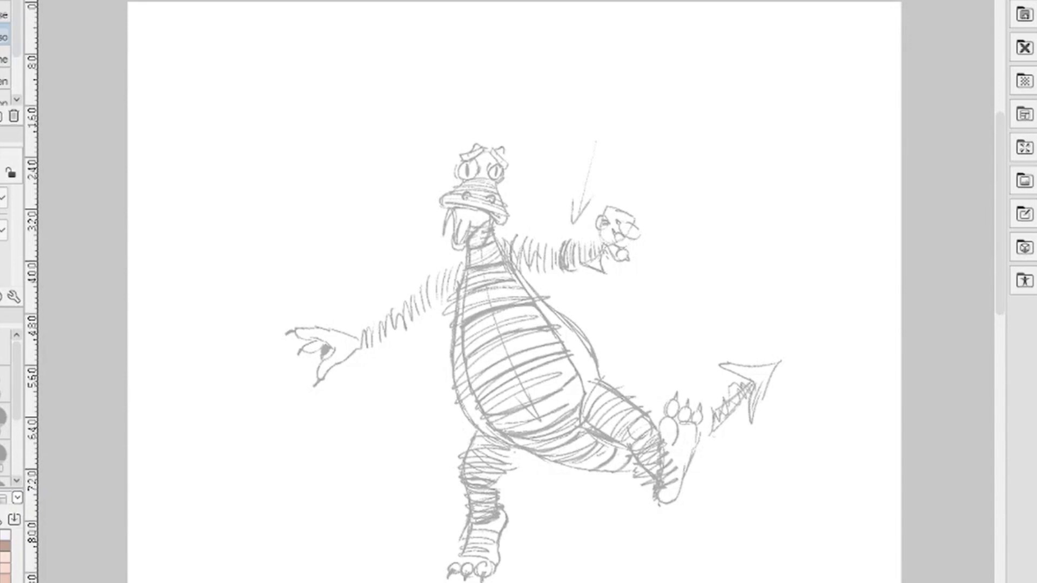
- Draw clean pencil lines with a different brush size over the faded sketch's eyes, brows and top of the head
key("p")
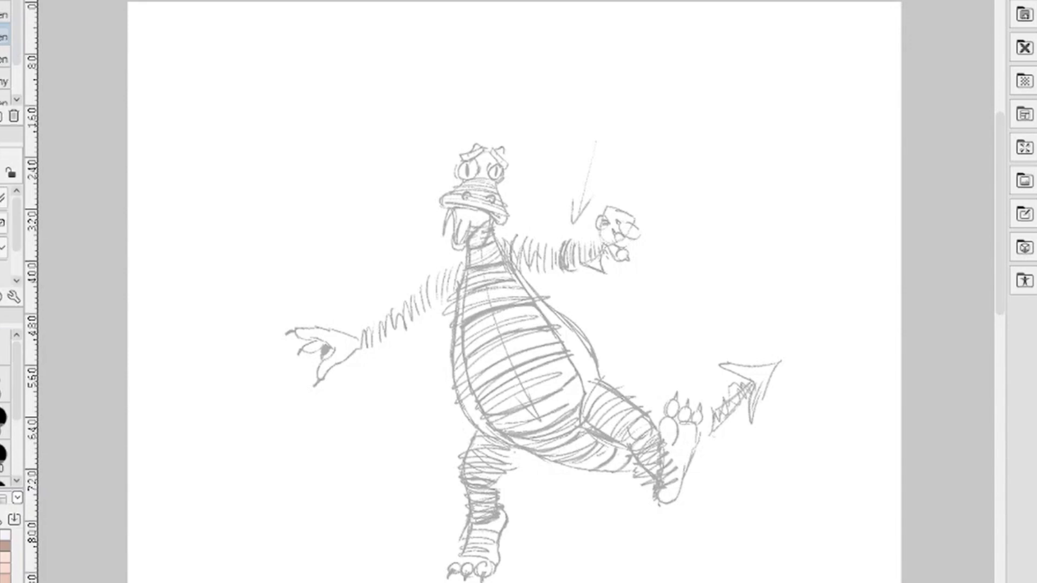
left_click(2, 382)
mouse_move(459, 155)
left_mouse_down()
mouse_move(478, 147)
mouse_move(461, 161)
mouse_move(504, 161)
left_mouse_up()
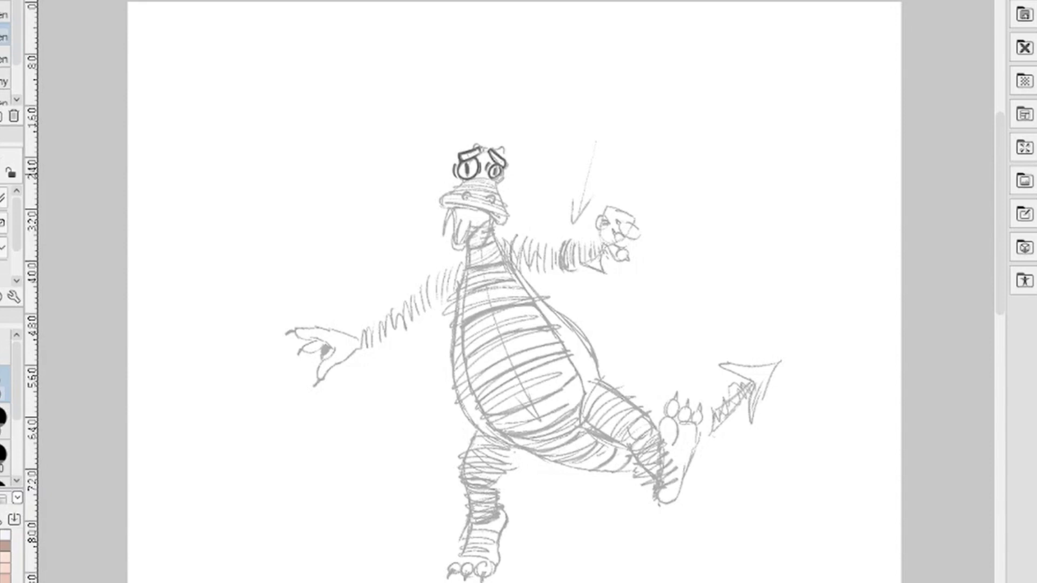
mouse_move(472, 149)
left_mouse_down()
mouse_move(482, 141)
mouse_move(502, 155)
left_mouse_up()
- Trace the snout with its nostrils and upper lip, the side of the face, and the open lower jaw
left_click_drag(463, 198, 489, 201)
mouse_move(464, 181)
left_mouse_down()
mouse_move(438, 208)
mouse_move(506, 215)
left_mouse_up()
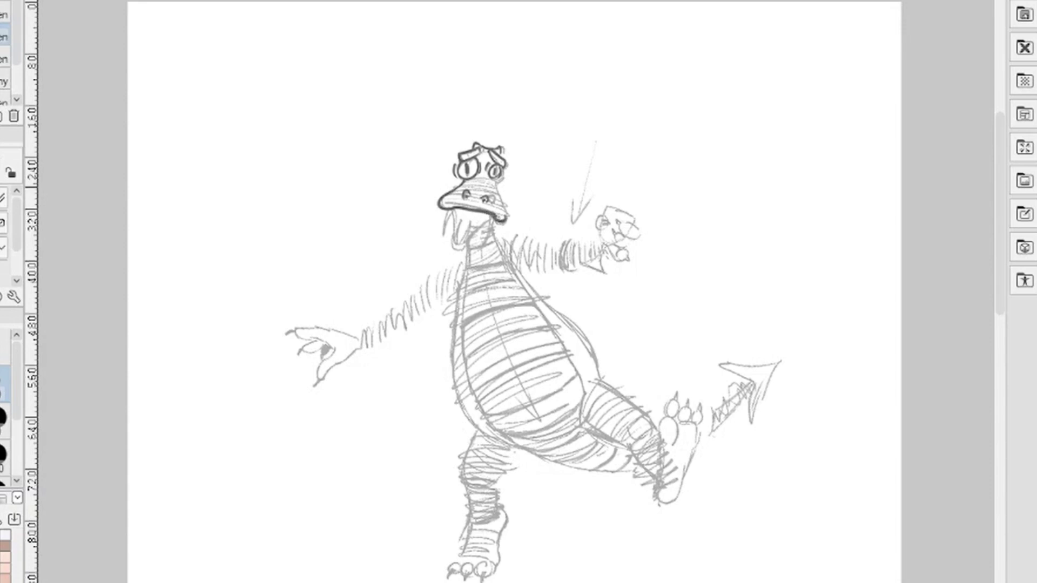
left_click_drag(500, 174, 504, 208)
mouse_move(451, 212)
left_mouse_down()
mouse_move(451, 245)
mouse_move(465, 248)
mouse_move(488, 221)
mouse_move(486, 238)
mouse_move(442, 234)
left_mouse_up()
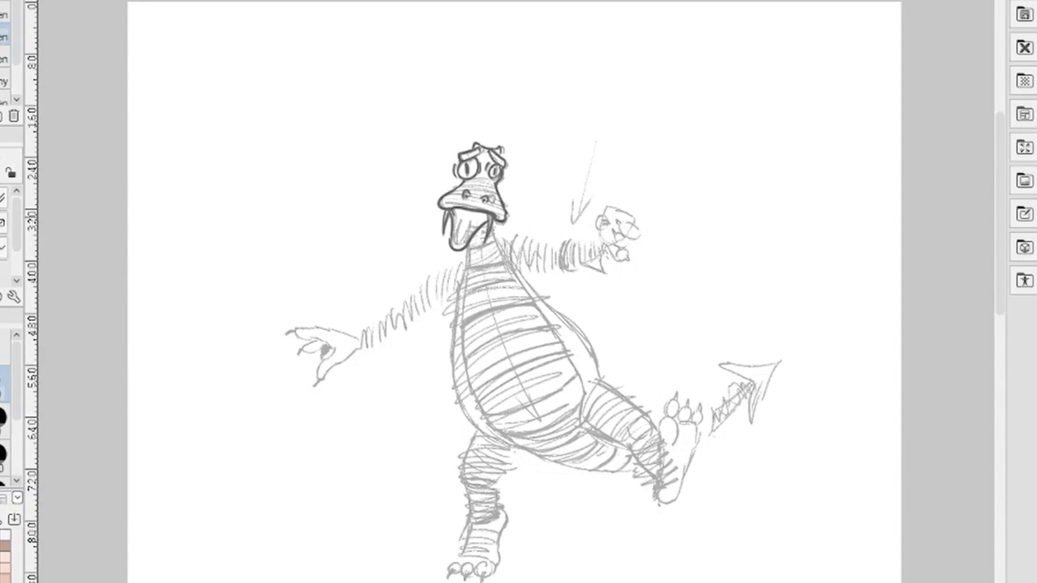
- Trace the tongue, the open-handed arm down to its wrist, and the torso's edge on that side to beneath the belly
left_click_drag(463, 220, 465, 266)
mouse_move(460, 260)
left_mouse_down()
mouse_move(381, 314)
mouse_move(360, 347)
mouse_move(455, 295)
left_mouse_up()
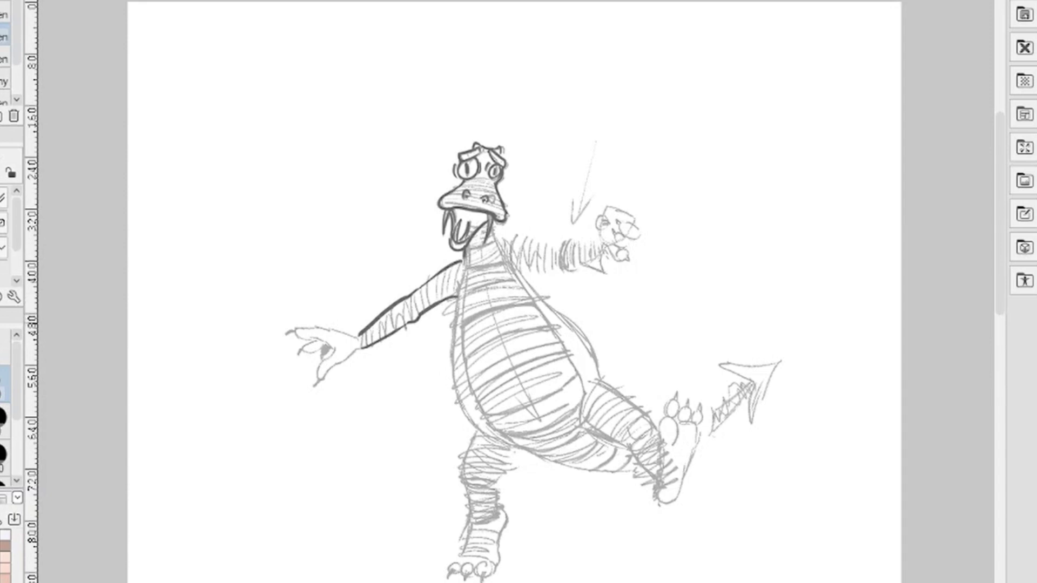
mouse_move(458, 287)
left_mouse_down()
mouse_move(451, 372)
mouse_move(460, 411)
mouse_move(489, 443)
mouse_move(532, 455)
left_mouse_up()
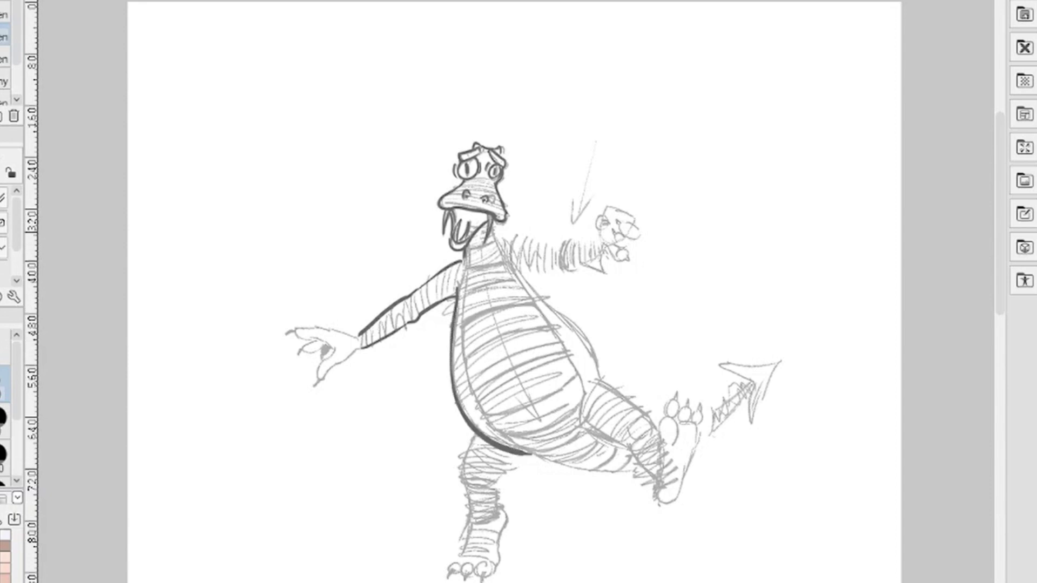
- Trace the fist-side arm, the torso's edge down to the kicking leg, and the underside of the tail base
mouse_move(498, 226)
left_mouse_down()
mouse_move(492, 241)
mouse_move(599, 245)
left_mouse_up()
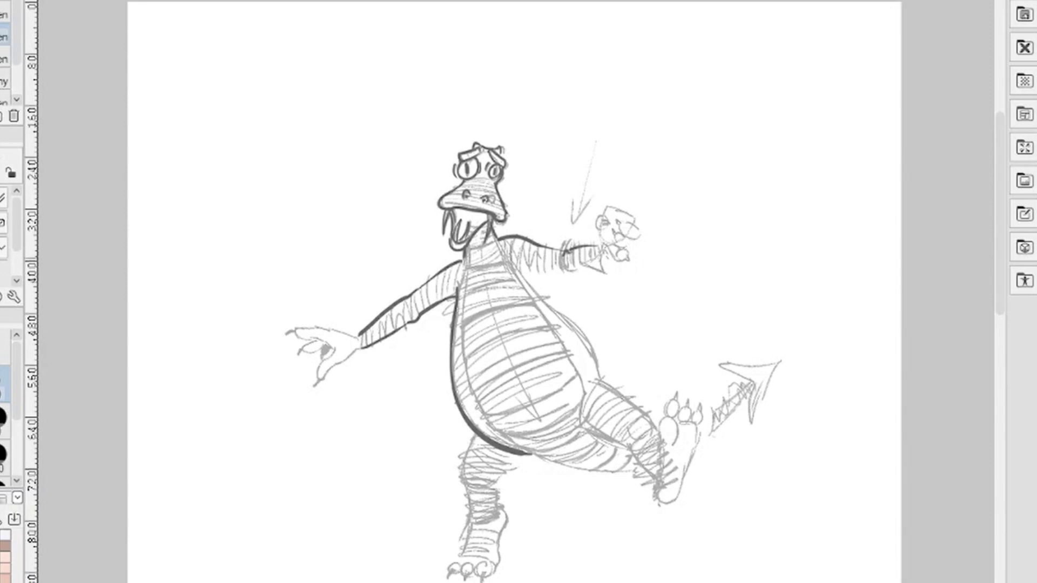
left_click_drag(521, 274, 569, 272)
left_click_drag(516, 266, 600, 374)
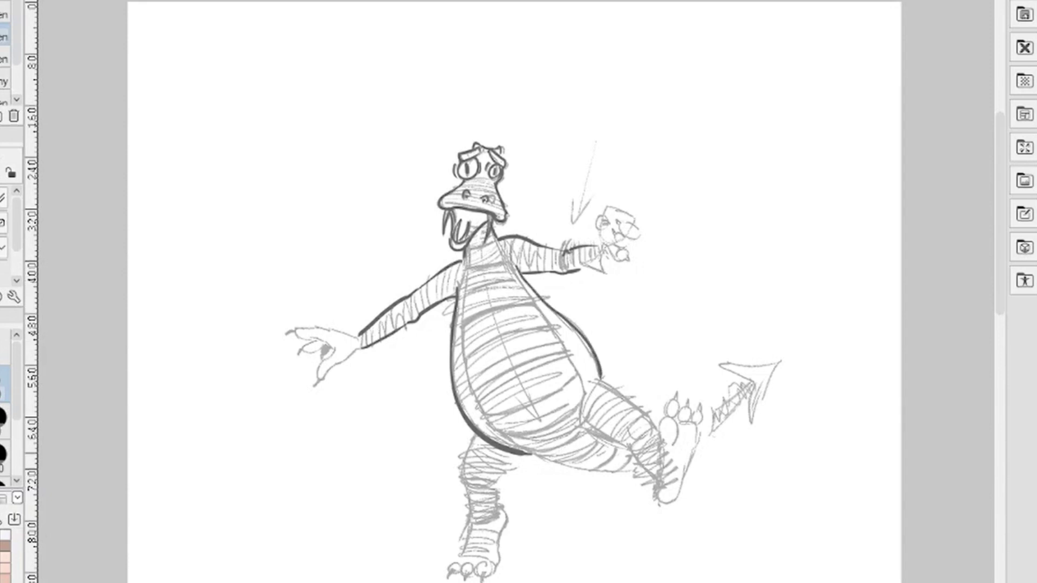
left_click_drag(524, 452, 640, 477)
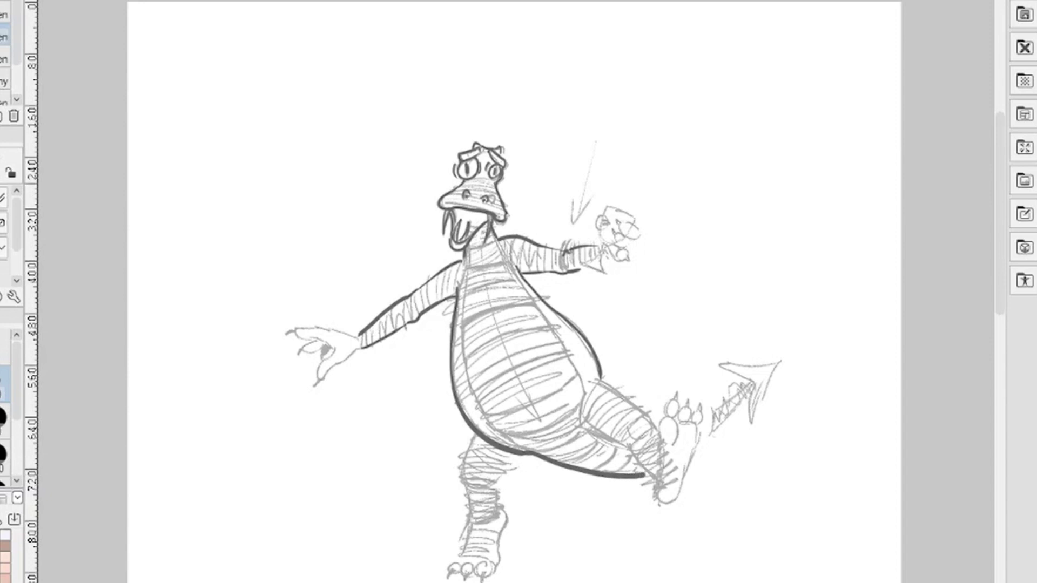
- Trace the clenched fist with its thumb, curled fingers, knuckles and wrist
left_click_drag(603, 215, 603, 229)
left_click_drag(627, 226, 631, 226)
left_click_drag(626, 234, 623, 241)
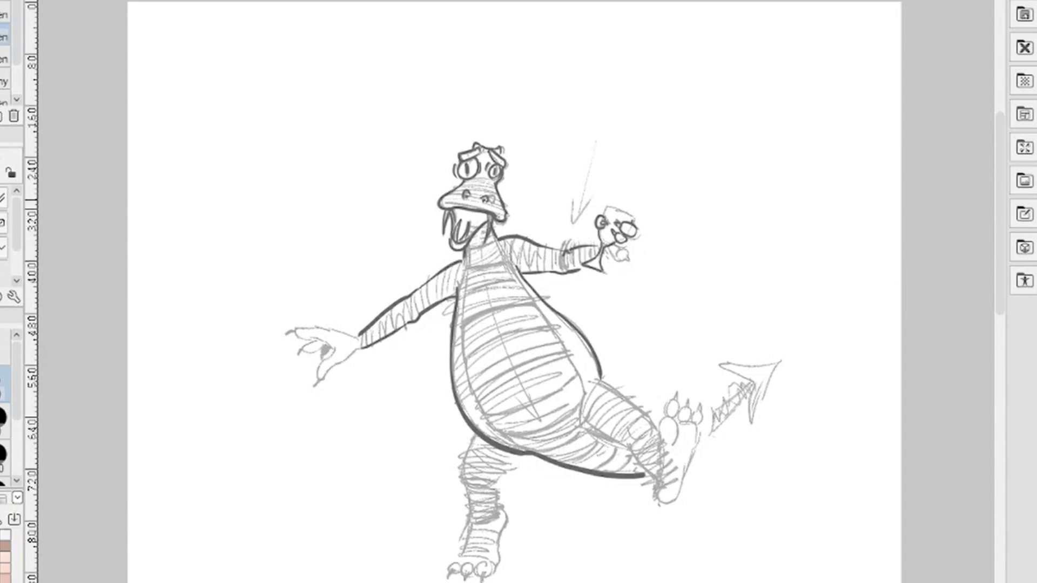
left_click_drag(611, 209, 633, 217)
mouse_move(612, 257)
left_mouse_down()
mouse_move(621, 262)
mouse_move(624, 251)
mouse_move(608, 257)
left_mouse_up()
- Erase the upper edge of the fist-side arm and redraw it as a smoother curve from neck to wrist
key("e")
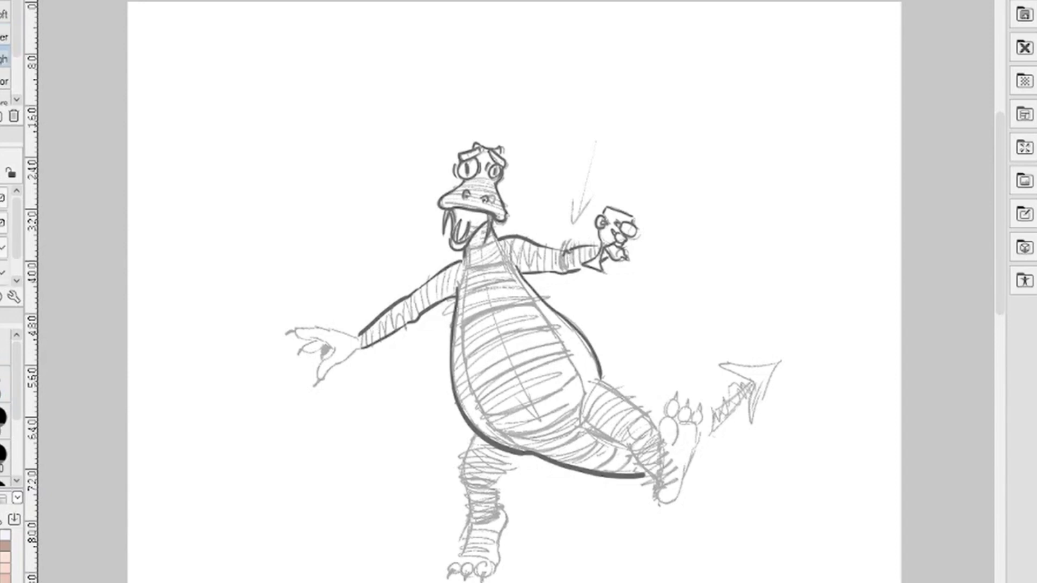
left_click_drag(567, 251, 501, 236)
key("p")
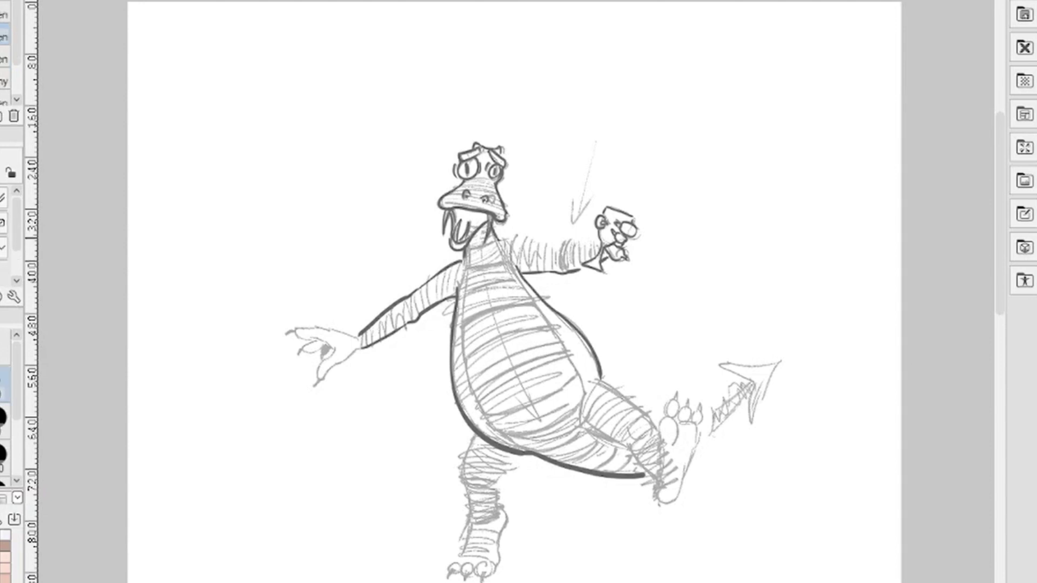
left_click_drag(500, 240, 599, 239)
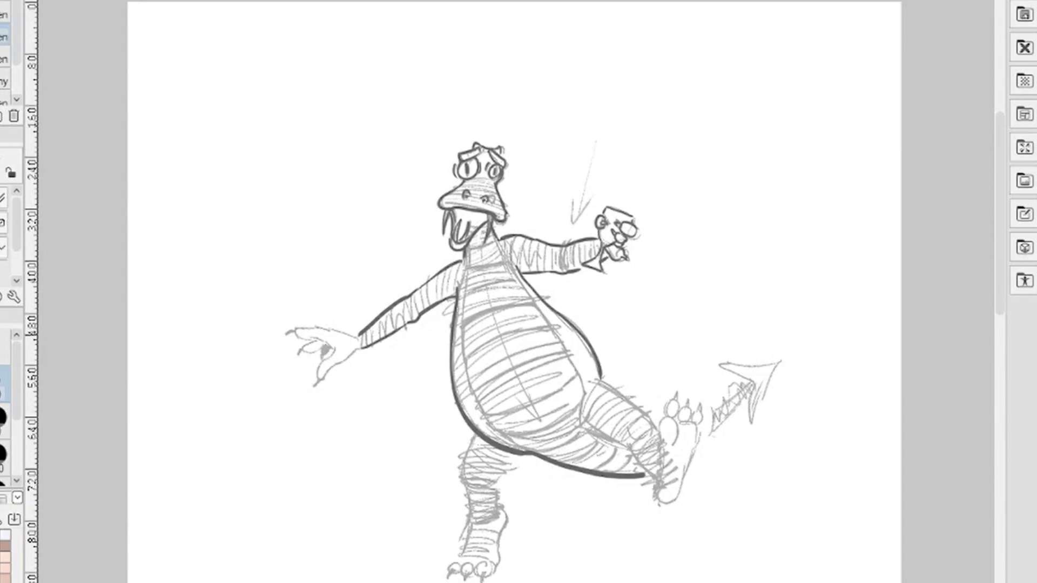
- Trace the open hand with its spread fingers and claw tips, and darken its palm
left_click_drag(297, 331, 358, 338)
mouse_move(294, 331)
left_mouse_down()
mouse_move(332, 349)
mouse_move(316, 373)
mouse_move(355, 350)
mouse_move(313, 385)
left_mouse_up()
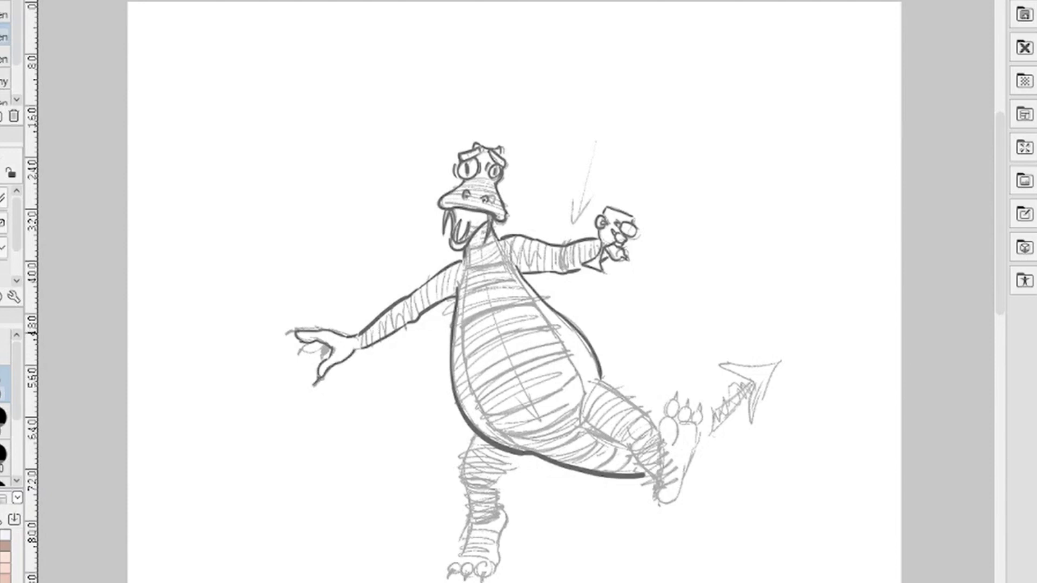
left_click_drag(295, 332, 285, 336)
- Trace the raised foot with its clawed toes and sole, and both edges of the kicking leg
mouse_move(667, 418)
left_mouse_down()
mouse_move(656, 498)
mouse_move(665, 505)
mouse_move(696, 443)
mouse_move(671, 436)
mouse_move(700, 424)
mouse_move(670, 400)
mouse_move(678, 419)
mouse_move(691, 419)
mouse_move(690, 399)
mouse_move(701, 424)
mouse_move(702, 414)
left_mouse_up()
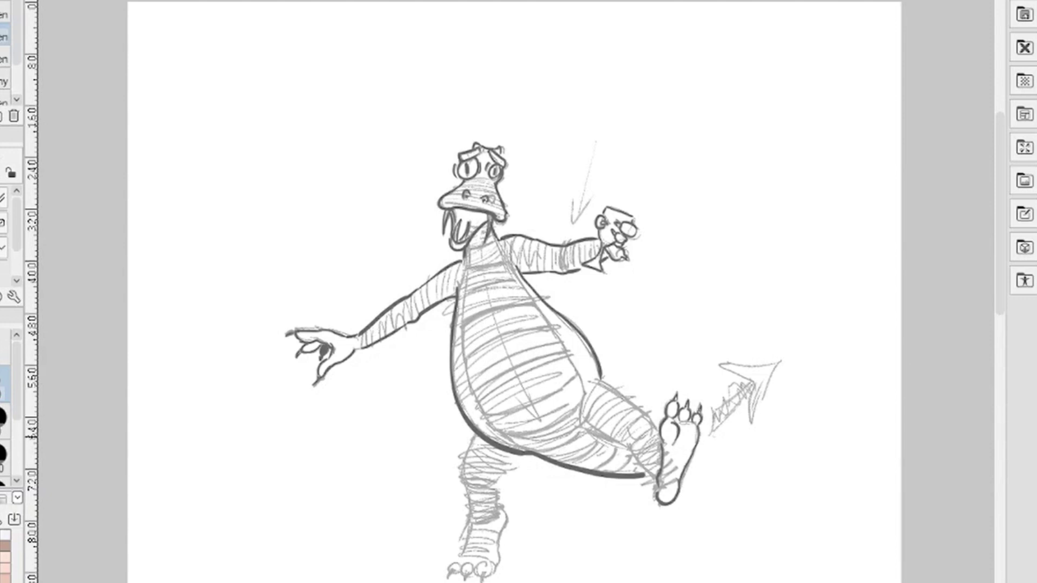
left_click_drag(596, 380, 656, 430)
mouse_move(588, 432)
left_mouse_down()
mouse_move(628, 445)
mouse_move(655, 486)
left_mouse_up()
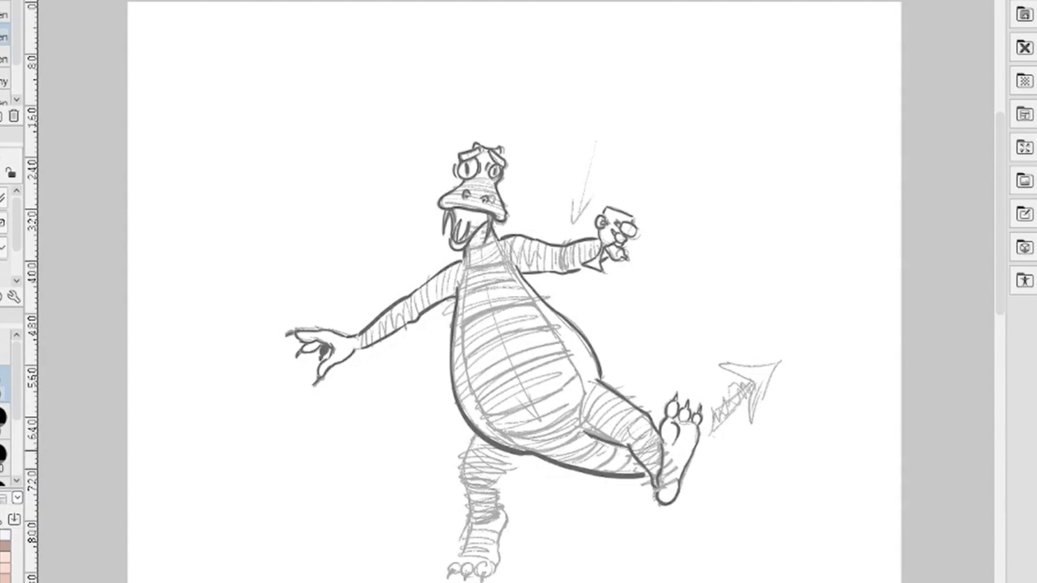
- Trace the standing leg with its foot and toes, and the arrow-tipped end of the tail beyond the raised foot
mouse_move(473, 434)
left_mouse_down()
mouse_move(463, 490)
mouse_move(487, 493)
mouse_move(512, 464)
left_mouse_up()
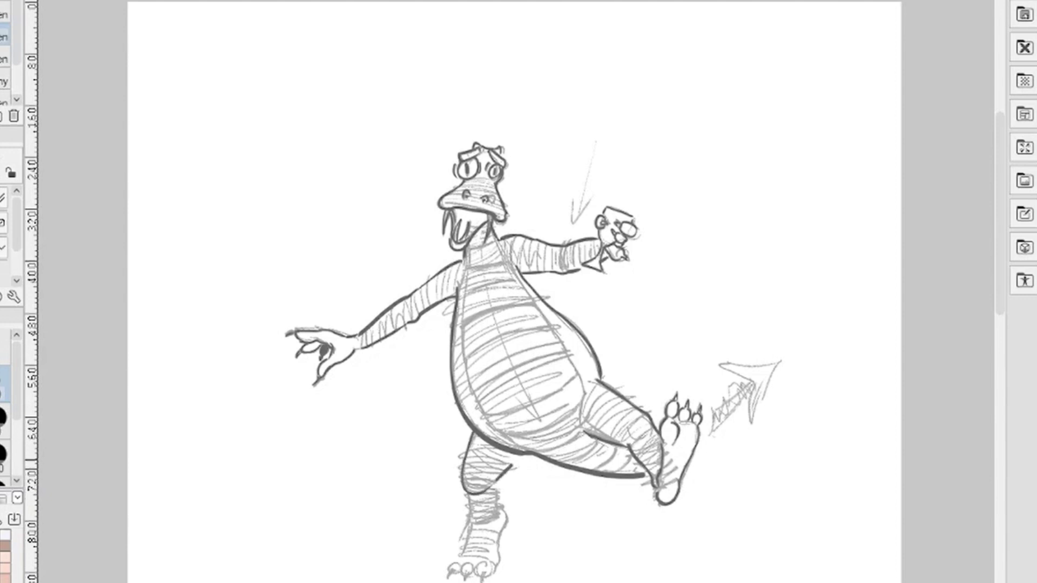
left_click_drag(464, 489, 471, 521)
mouse_move(493, 484)
left_mouse_down()
mouse_move(500, 519)
mouse_move(464, 553)
left_mouse_up()
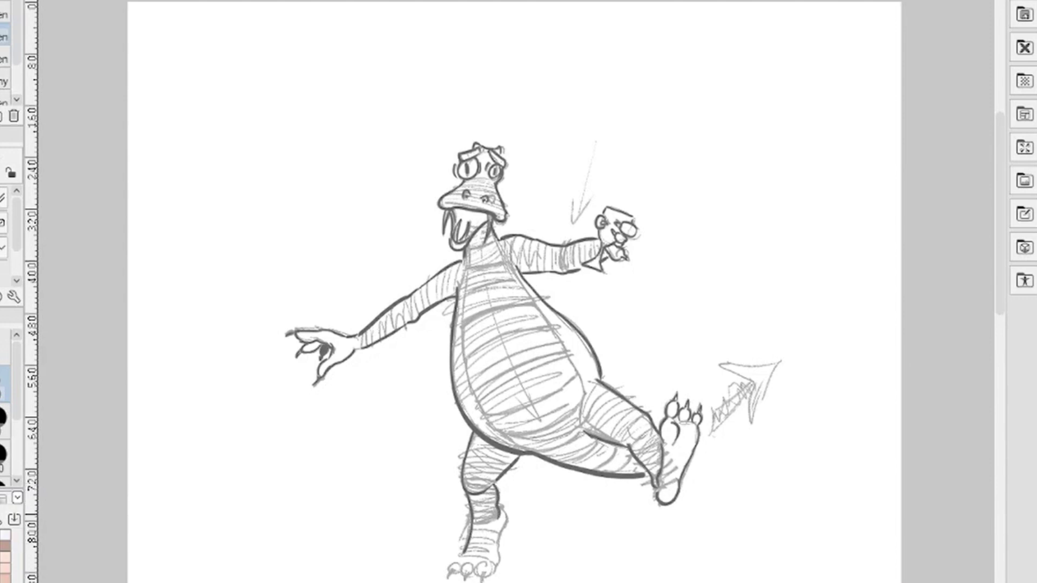
mouse_move(501, 512)
left_mouse_down()
mouse_move(494, 568)
mouse_move(476, 578)
mouse_move(486, 579)
mouse_move(449, 577)
mouse_move(457, 562)
left_mouse_up()
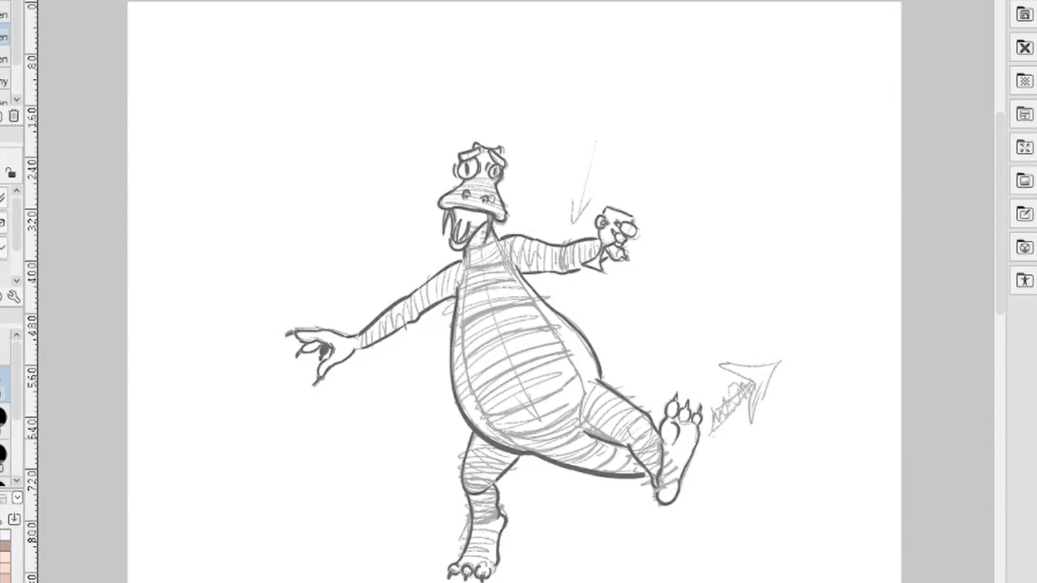
left_click_drag(698, 442, 750, 384)
mouse_move(704, 417)
left_mouse_down()
mouse_move(749, 384)
mouse_move(750, 423)
mouse_move(783, 355)
mouse_move(717, 384)
mouse_move(750, 382)
left_mouse_up()
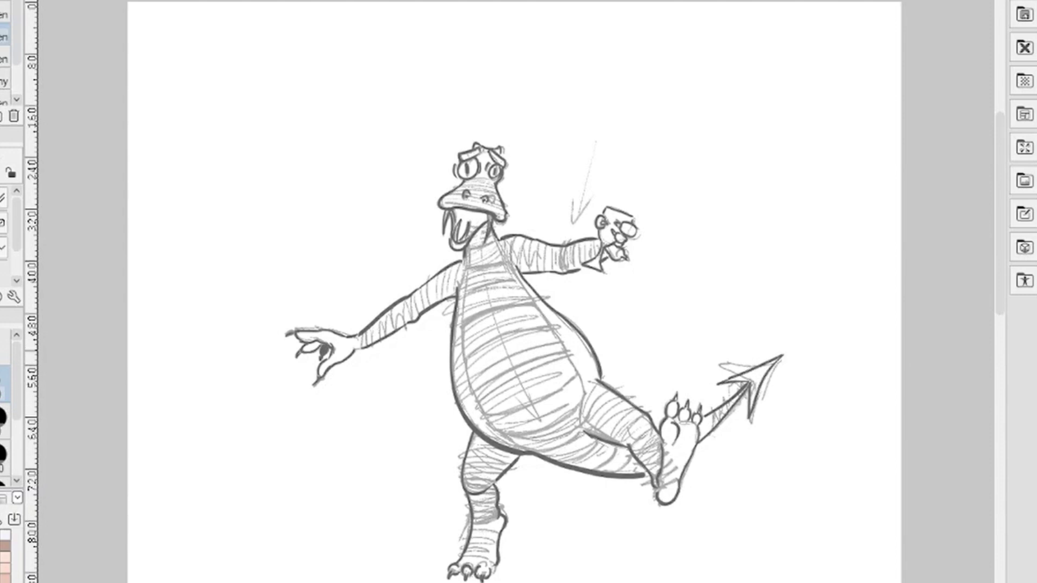
- Trace both edges of the belly plate and its curved cross bands from the neck down along the tail
mouse_move(469, 251)
left_mouse_down()
mouse_move(470, 397)
mouse_move(483, 425)
mouse_move(531, 450)
left_mouse_up()
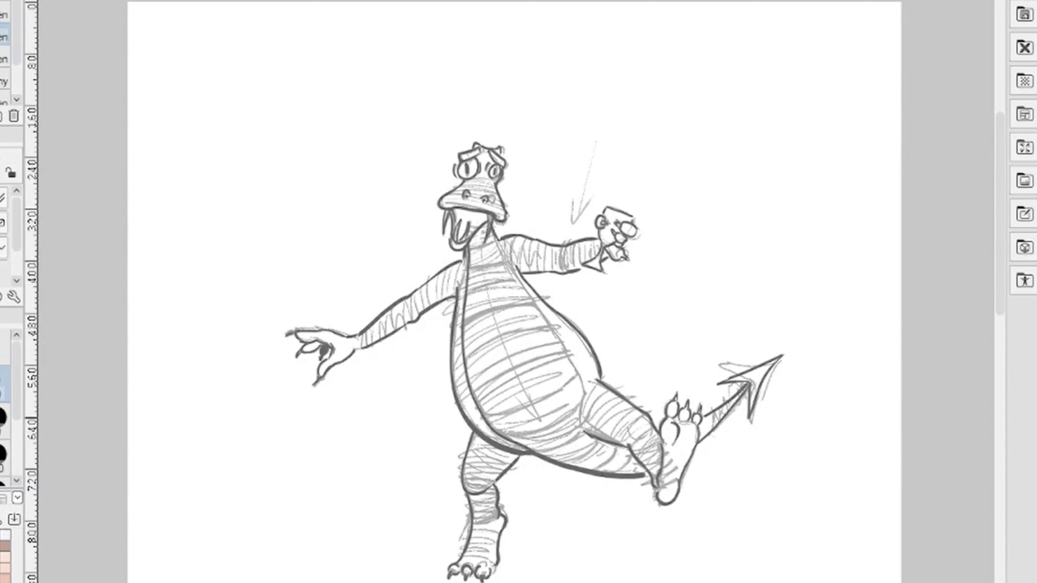
mouse_move(492, 238)
left_mouse_down()
mouse_move(577, 371)
mouse_move(581, 429)
mouse_move(594, 442)
left_mouse_up()
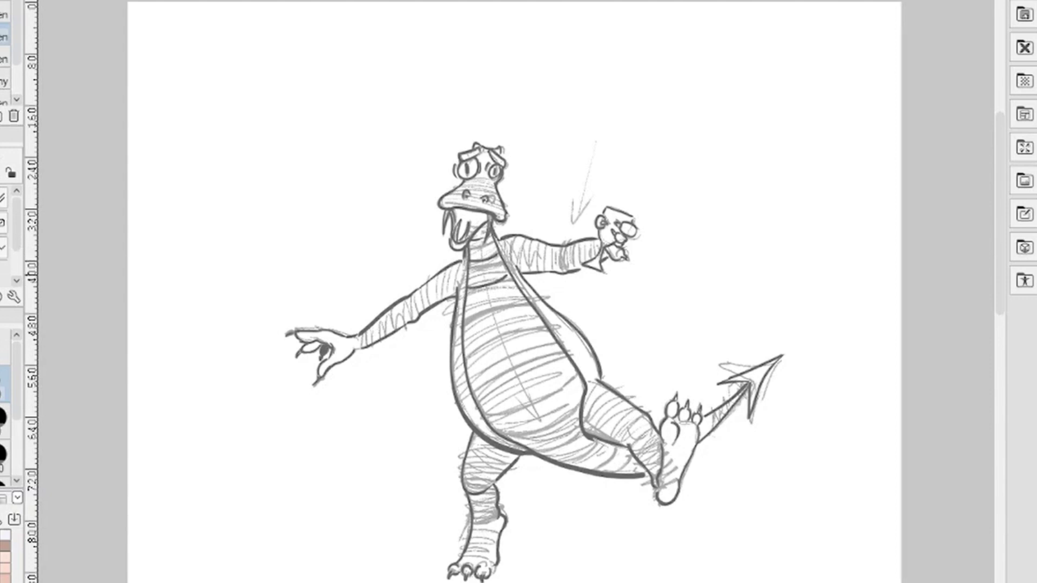
left_click_drag(465, 316, 521, 297)
left_click_drag(464, 349, 537, 318)
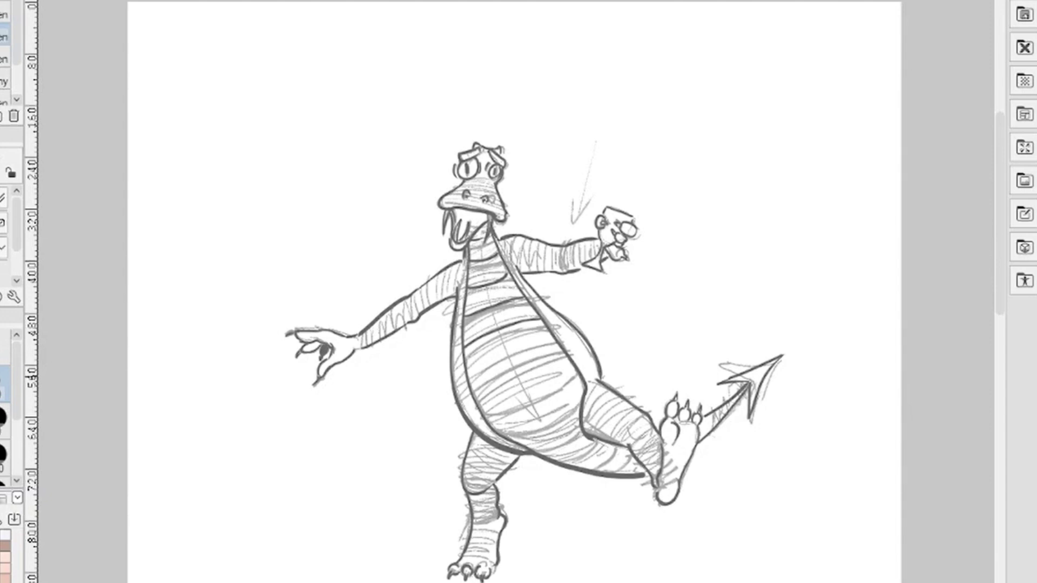
left_click_drag(470, 378, 559, 343)
left_click_drag(480, 409, 574, 368)
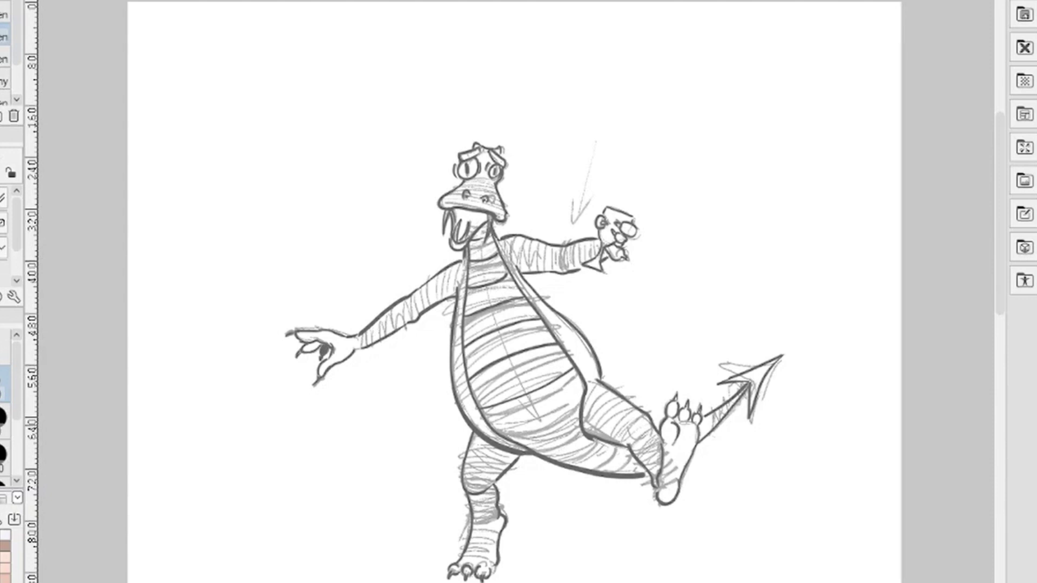
mouse_move(491, 429)
left_mouse_down()
mouse_move(551, 417)
mouse_move(581, 388)
left_mouse_up()
left_click_drag(517, 444, 577, 418)
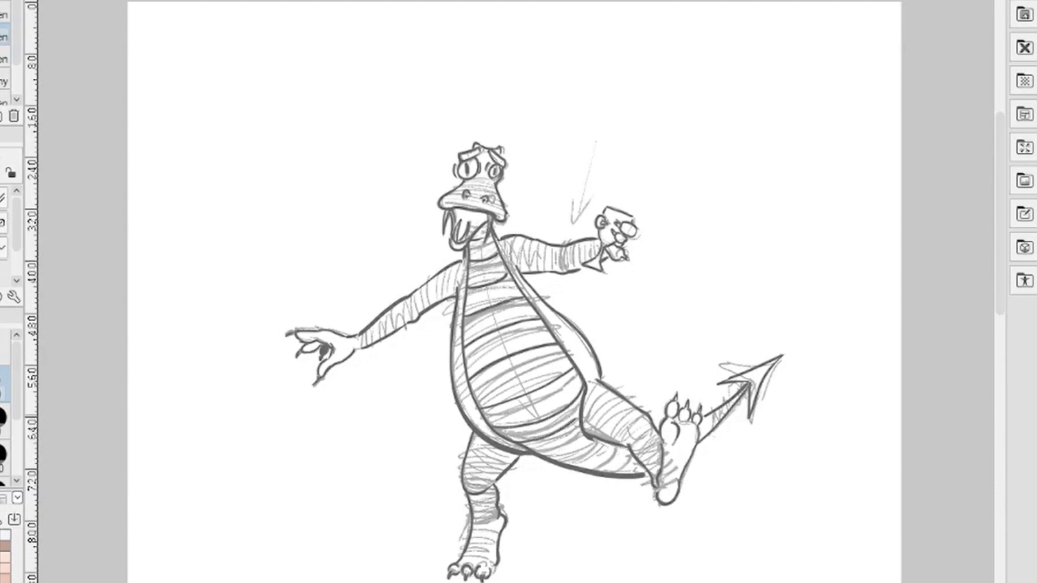
left_click_drag(533, 452, 579, 424)
mouse_move(549, 458)
left_mouse_down()
mouse_move(584, 438)
mouse_move(593, 466)
mouse_move(613, 447)
mouse_move(619, 464)
mouse_move(629, 451)
mouse_move(638, 463)
left_mouse_up()
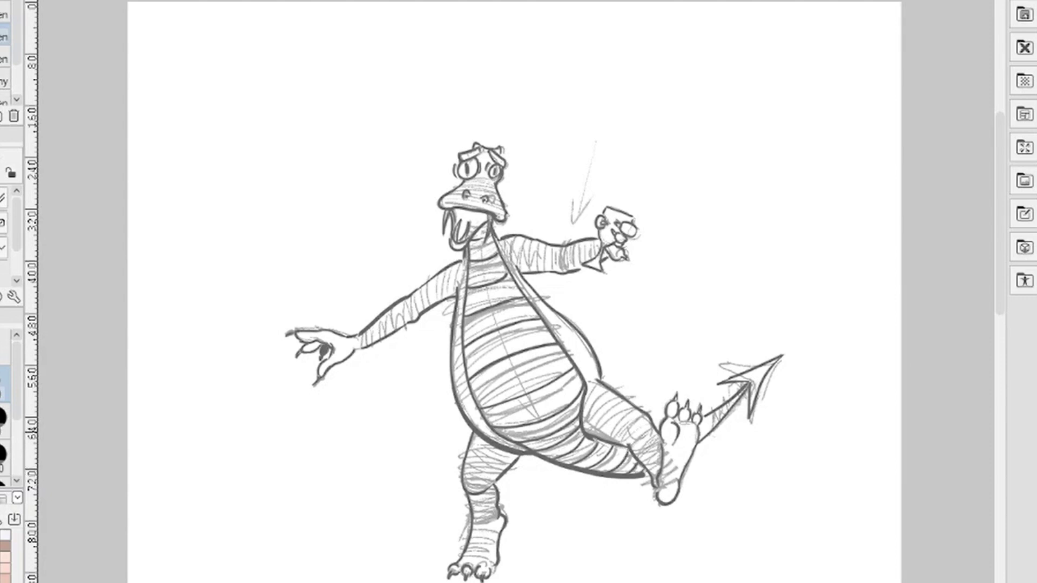
mouse_move(703, 431)
left_mouse_down()
mouse_move(727, 410)
mouse_move(706, 428)
left_mouse_up()
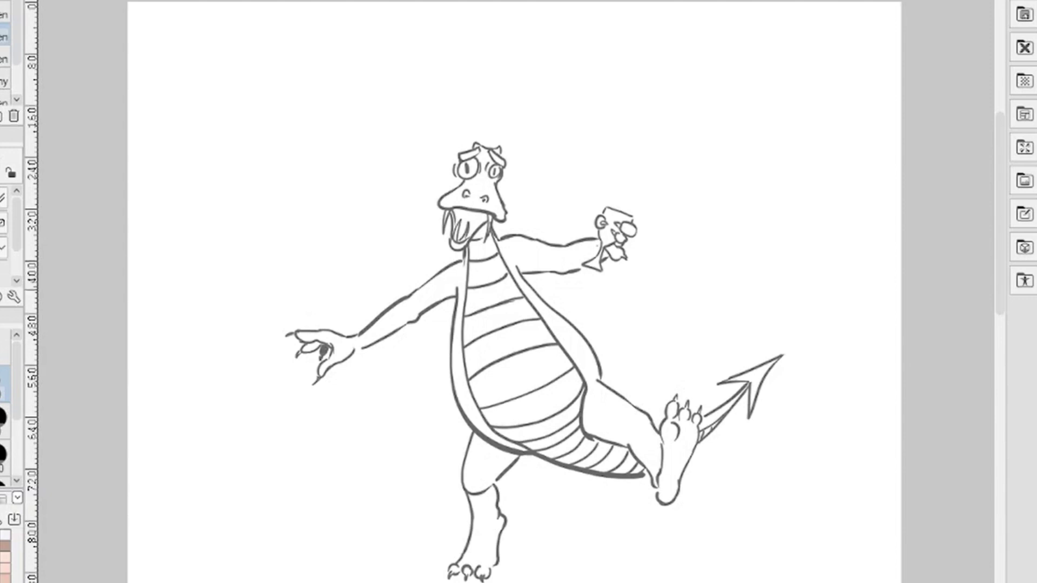
- Draw short curved motion lines around the open hand and on both sides of the hand holding the goblet
mouse_move(271, 330)
left_mouse_down()
mouse_move(295, 311)
mouse_move(279, 308)
left_mouse_up()
left_click_drag(308, 399, 338, 392)
left_click_drag(315, 410, 330, 409)
left_click_drag(652, 206, 651, 240)
left_click_drag(576, 195, 583, 186)
left_click_drag(582, 210, 597, 190)
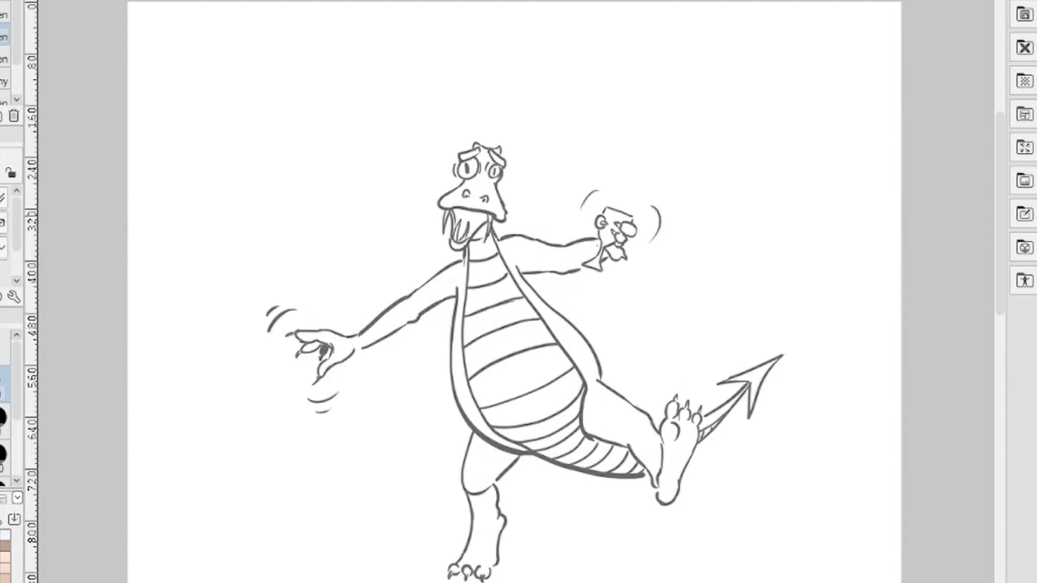
left_click_drag(665, 207, 667, 226)
- Change the paper color to a light muted blue, hex 8CB4CB
key("b")
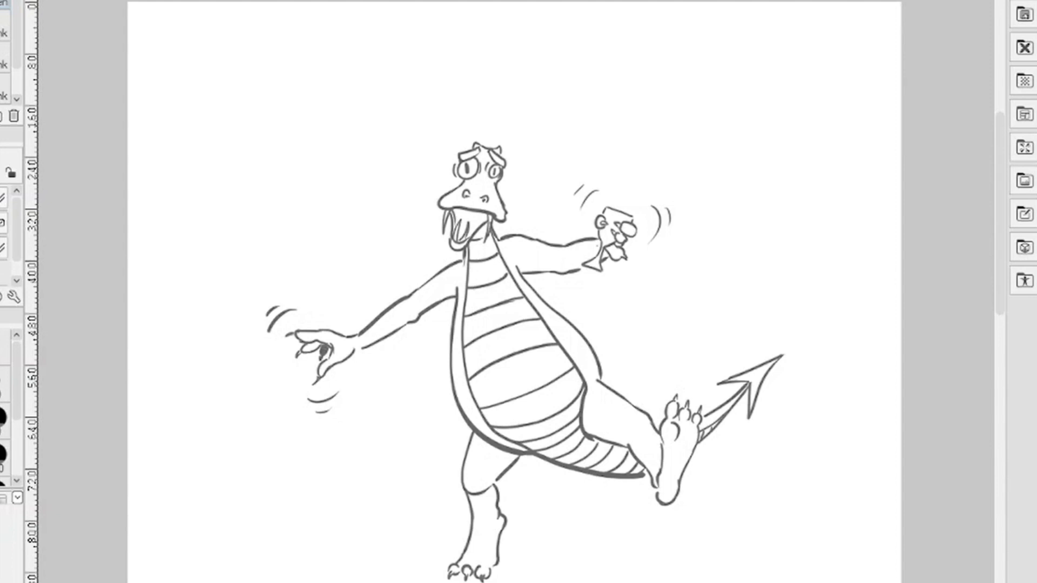
key("ctrl+plus")
key("ctrl+plus")
key("ctrl+plus")
key("ctrl+plus")
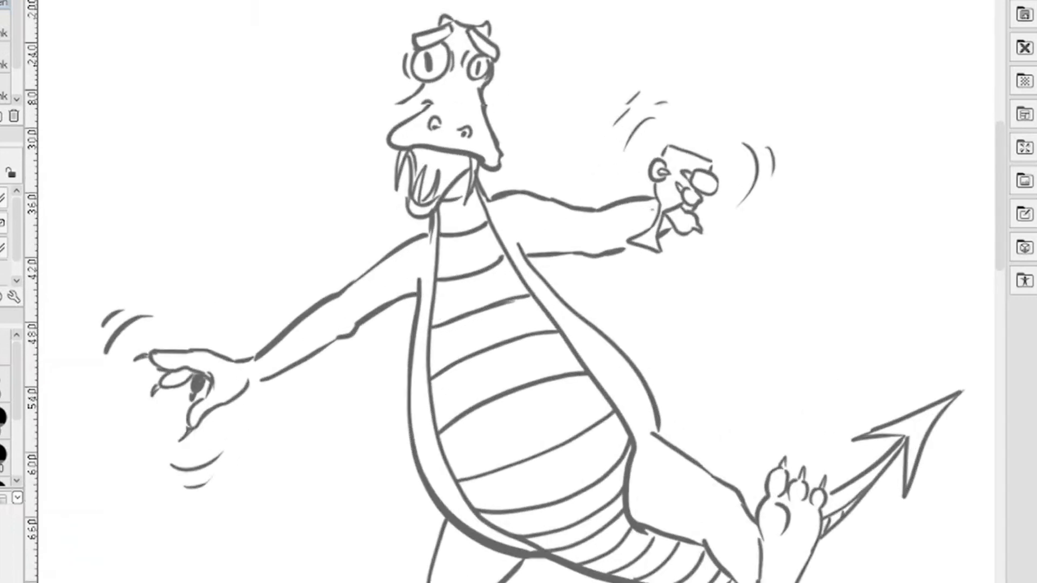
left_click_drag(1002, 248, 1015, 203)
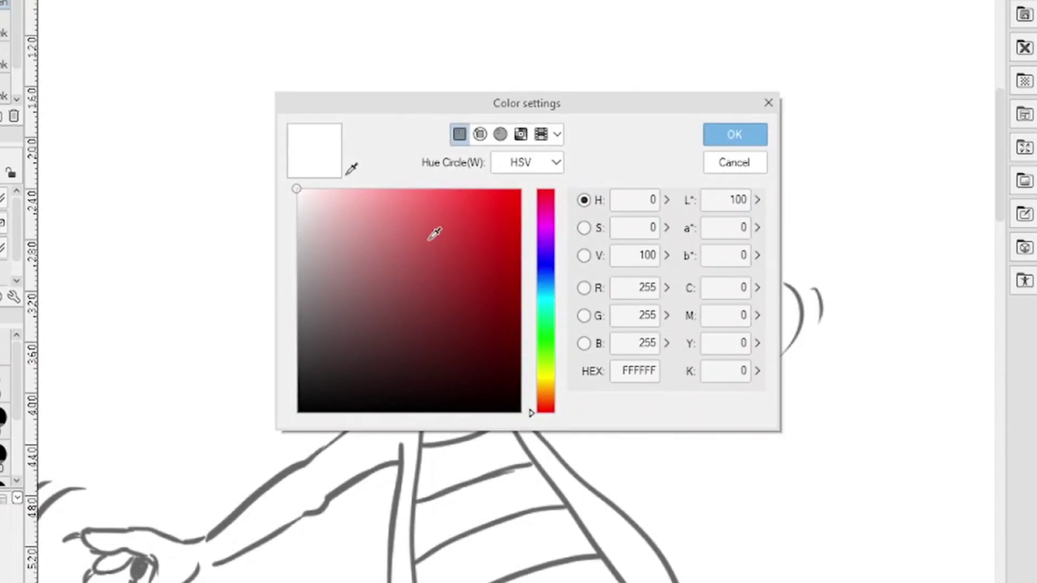
left_click(463, 245)
left_click(750, 135)
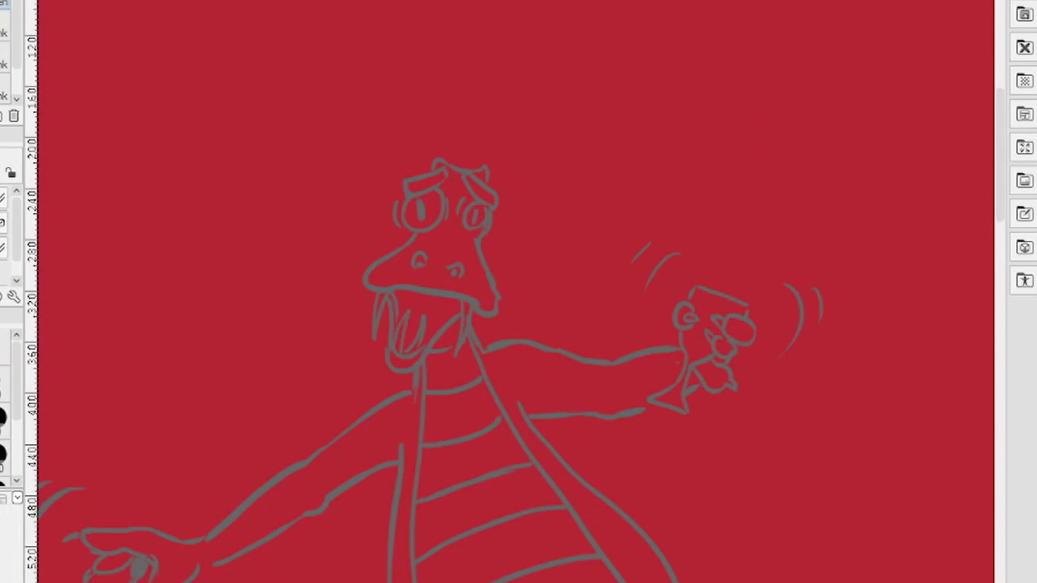
left_click(2, 417)
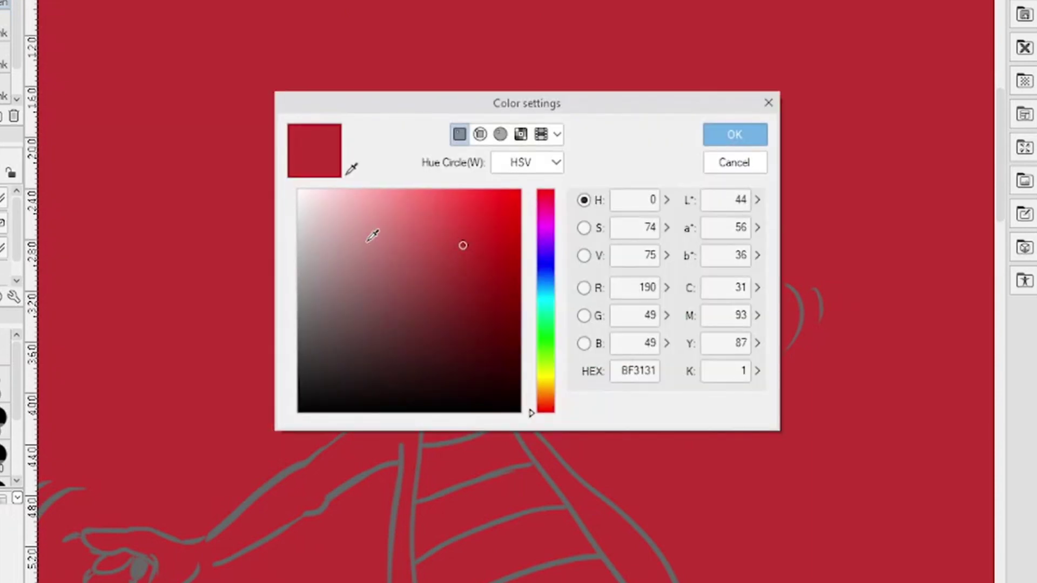
left_click(547, 294)
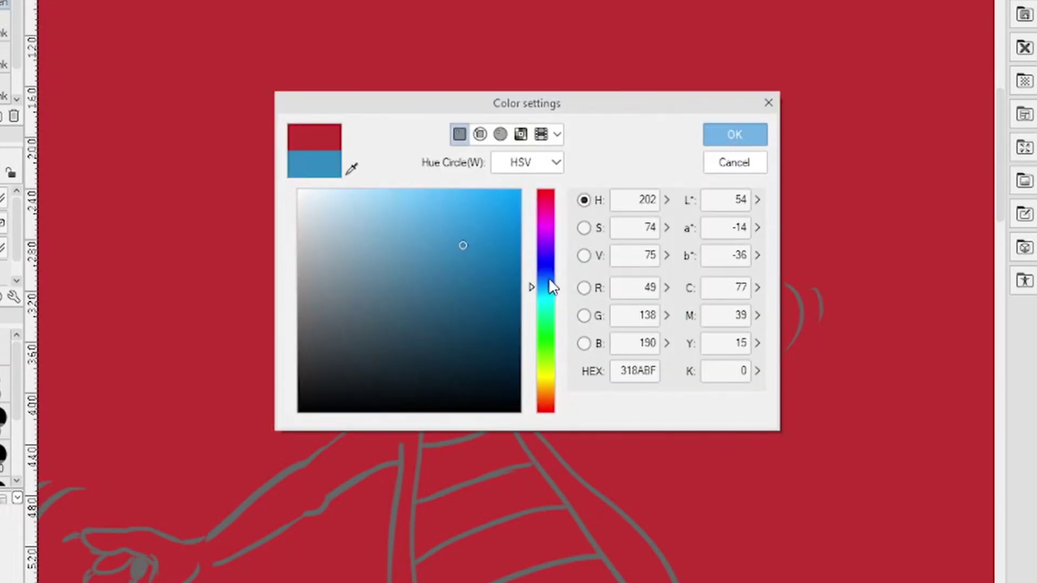
left_click(735, 130)
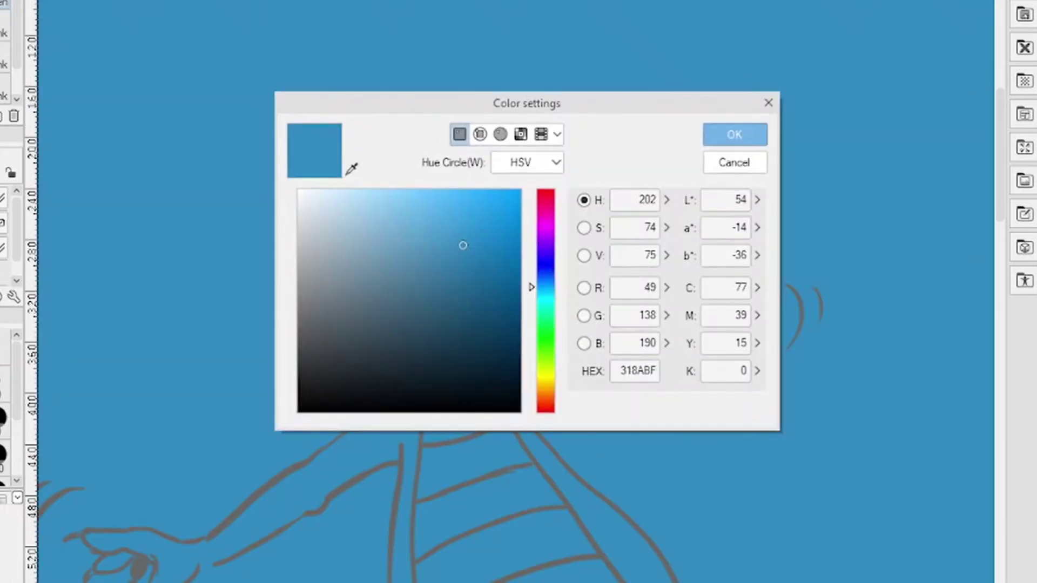
left_click_drag(462, 245, 366, 234)
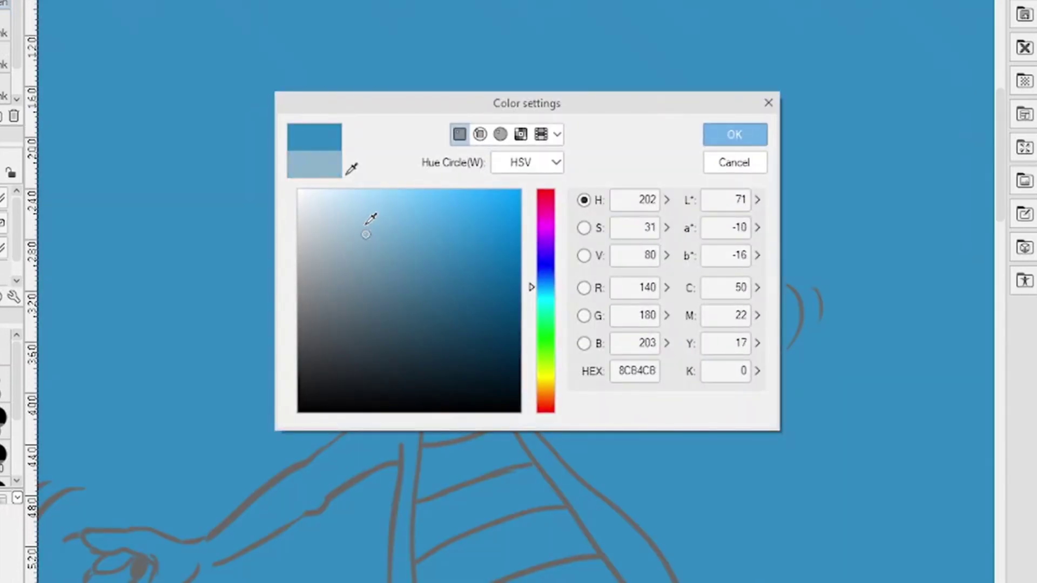
left_click(752, 143)
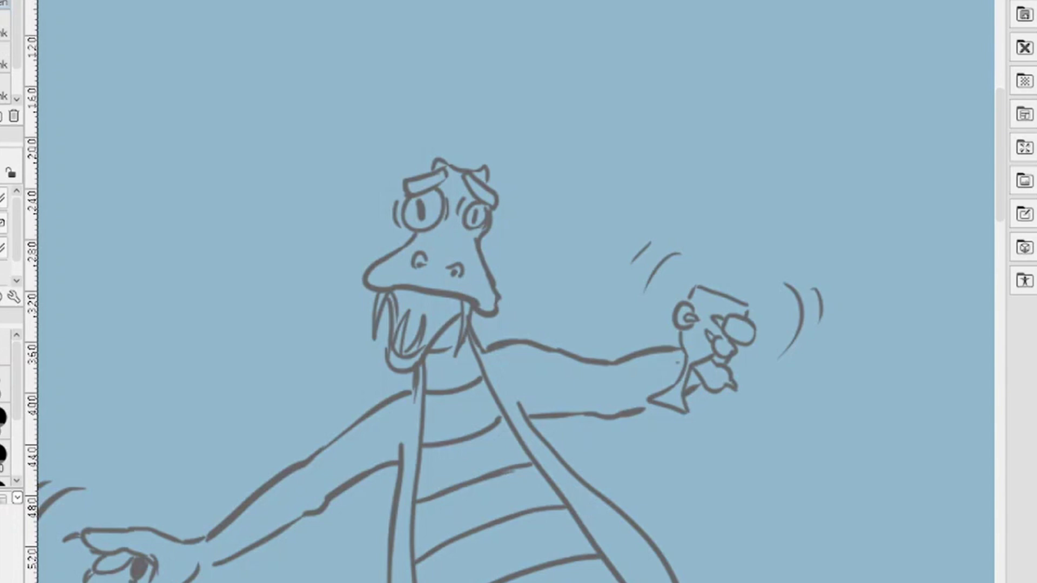
- Paint the dragon's head, snout, brows, horns and lower jaw flat olive green, leaving the eyes and mouth interior unpainted
left_click_drag(422, 236, 387, 264)
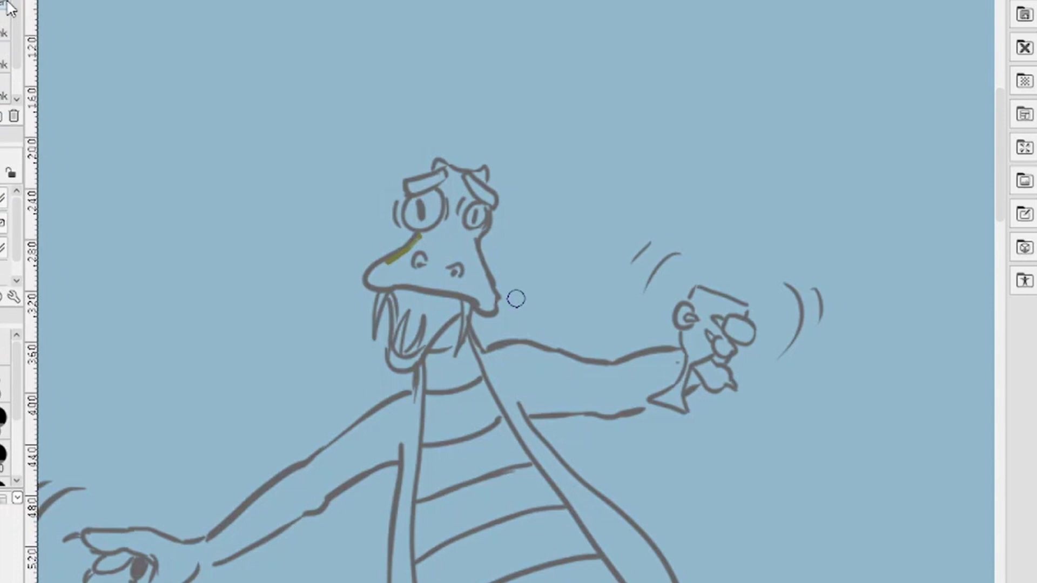
mouse_move(426, 238)
left_mouse_down()
mouse_move(374, 282)
mouse_move(427, 261)
mouse_move(440, 240)
mouse_move(439, 163)
mouse_move(449, 183)
mouse_move(451, 170)
mouse_move(483, 171)
mouse_move(478, 192)
mouse_move(490, 196)
mouse_move(475, 190)
mouse_move(489, 201)
mouse_move(463, 203)
mouse_move(456, 222)
mouse_move(456, 183)
left_mouse_up()
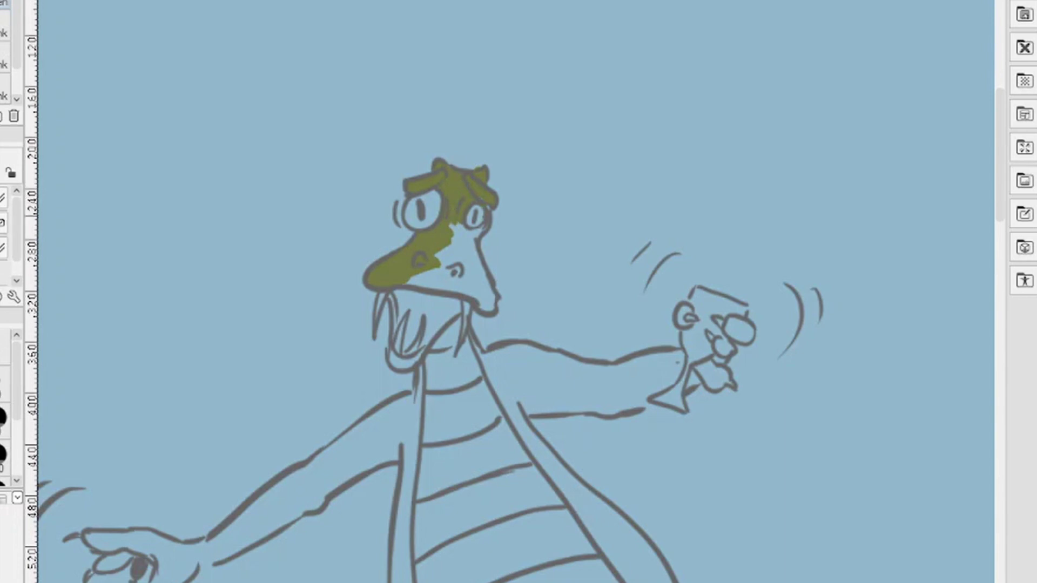
mouse_move(479, 219)
left_mouse_down()
mouse_move(435, 270)
mouse_move(492, 301)
mouse_move(408, 278)
mouse_move(424, 274)
left_mouse_up()
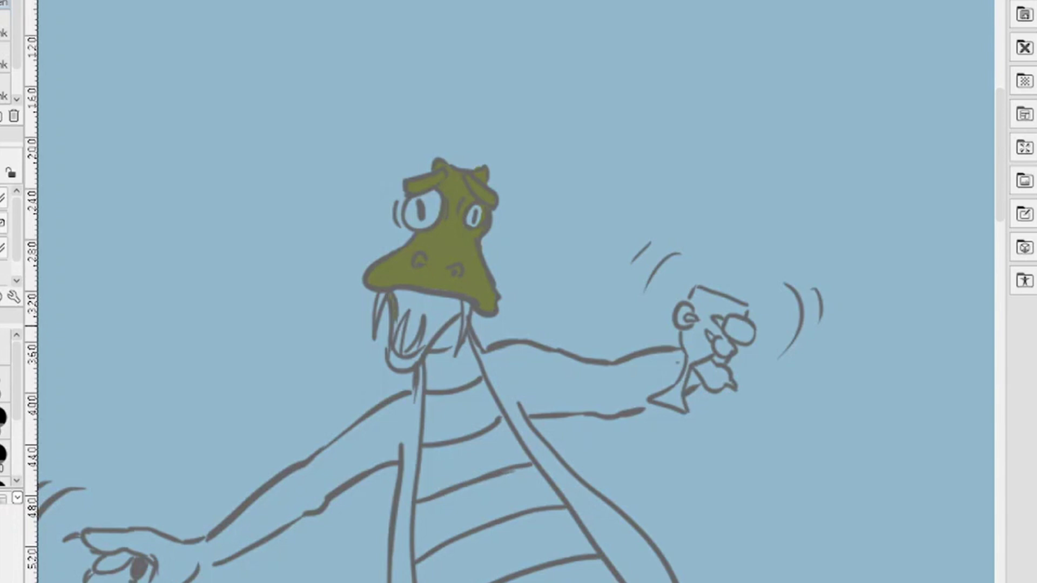
mouse_move(393, 321)
left_mouse_down()
mouse_move(419, 357)
mouse_move(442, 325)
left_mouse_up()
mouse_move(391, 350)
left_mouse_down()
mouse_move(394, 368)
mouse_move(416, 358)
left_mouse_up()
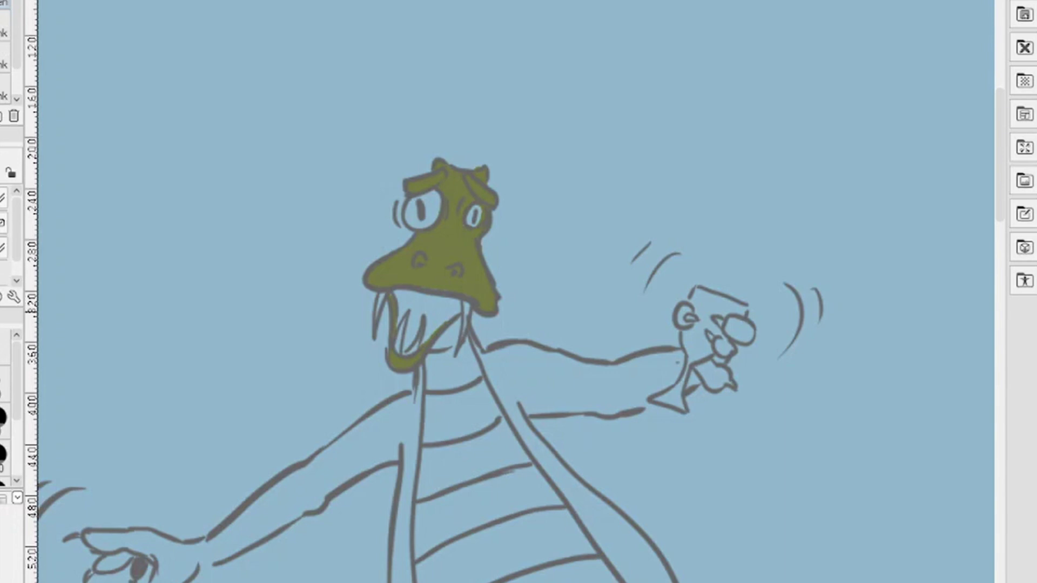
- Fill the open hand and its arm up to the shoulder and neck edge with flat olive green
mouse_move(225, 534)
left_mouse_down()
mouse_move(354, 438)
mouse_move(436, 398)
left_mouse_up()
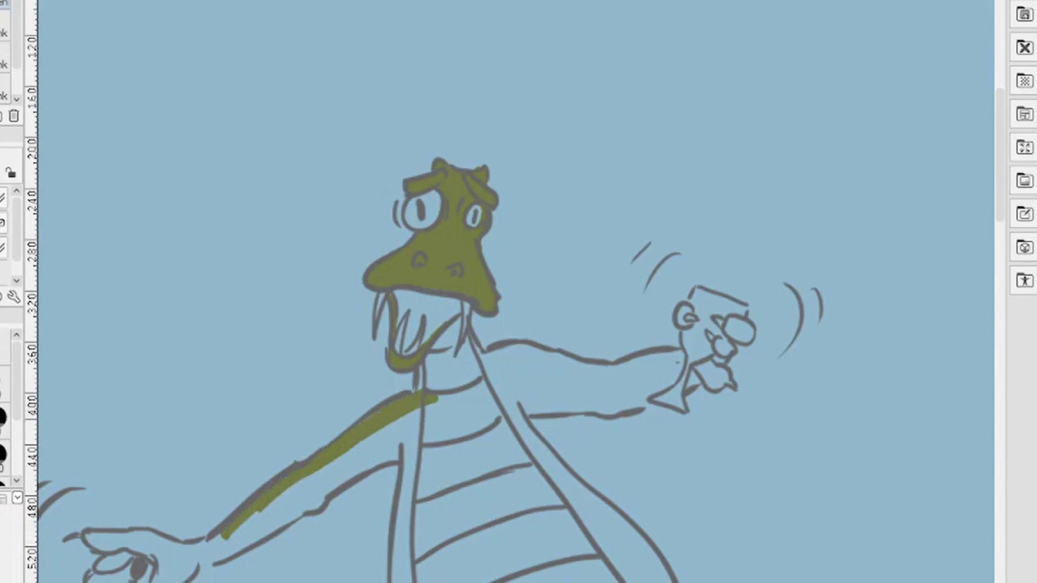
left_click_drag(419, 404, 409, 449)
mouse_move(89, 535)
left_mouse_down()
mouse_move(196, 550)
mouse_move(235, 538)
left_mouse_up()
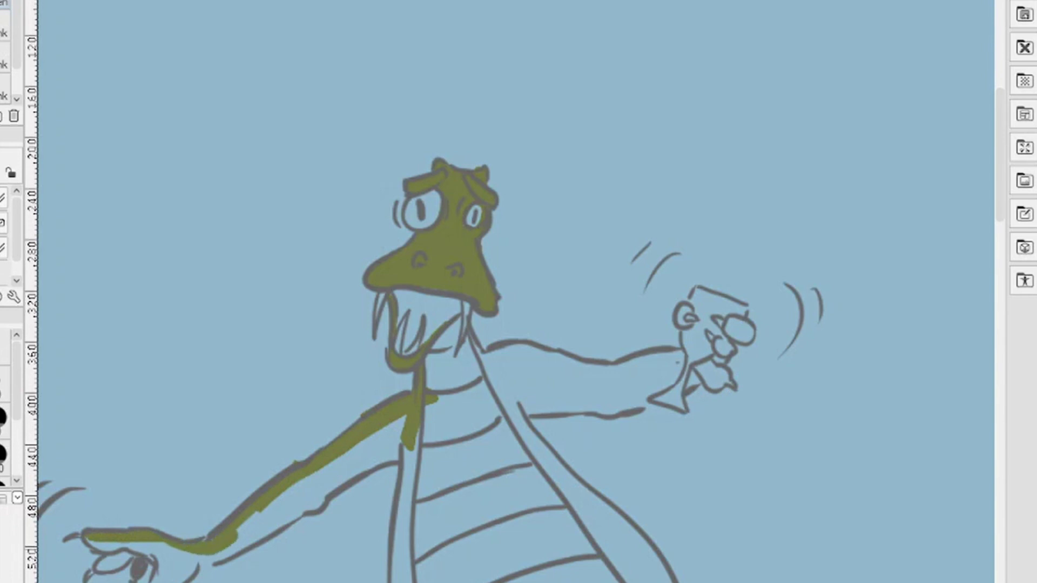
left_click_drag(93, 543, 174, 556)
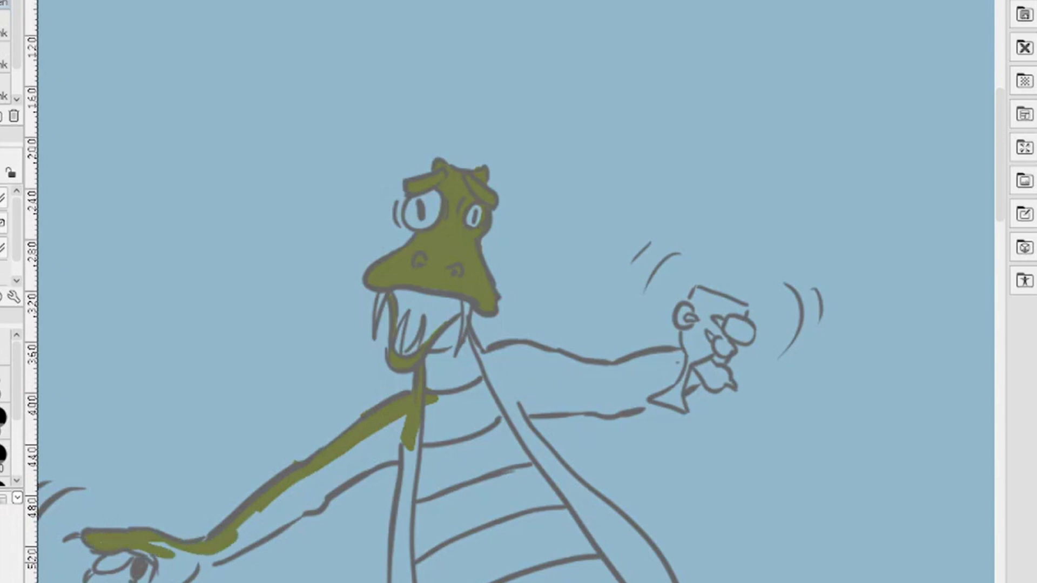
mouse_move(98, 567)
left_mouse_down()
mouse_move(172, 545)
mouse_move(182, 559)
mouse_move(162, 574)
left_mouse_up()
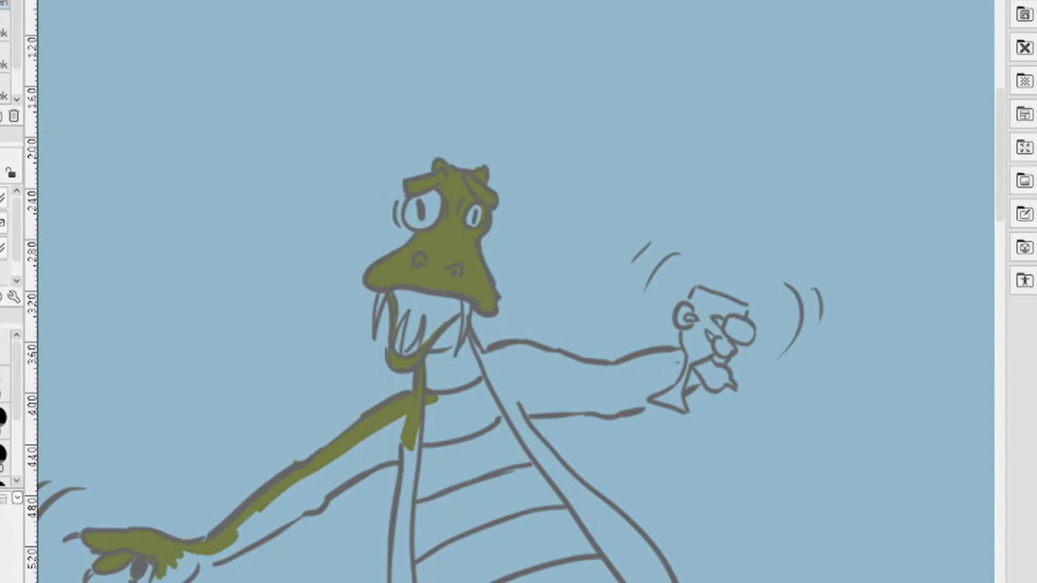
mouse_move(156, 580)
left_mouse_down()
mouse_move(197, 554)
mouse_move(170, 573)
mouse_move(183, 549)
mouse_move(222, 556)
mouse_move(342, 470)
left_mouse_up()
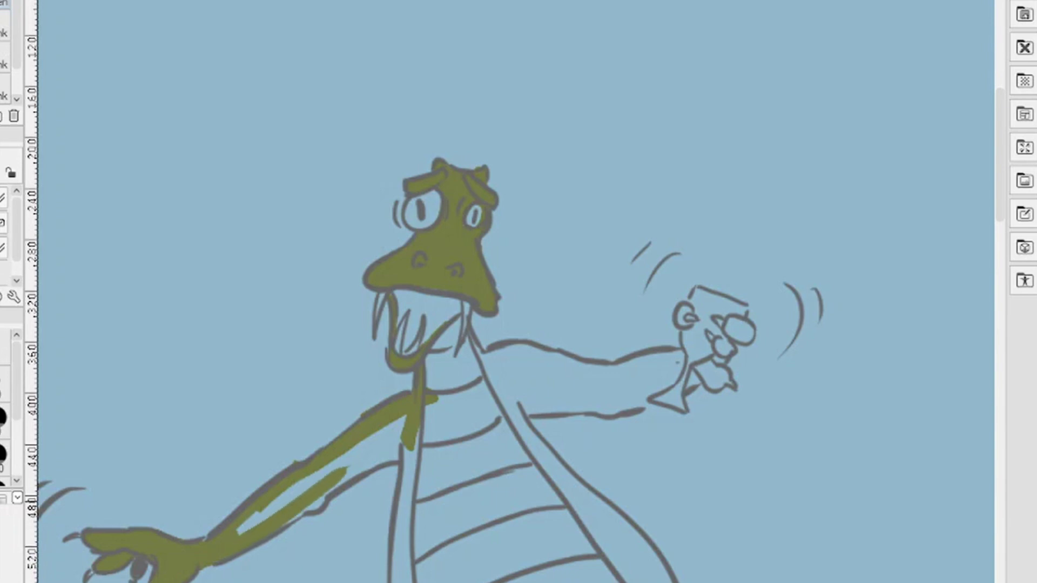
left_click_drag(237, 534, 340, 468)
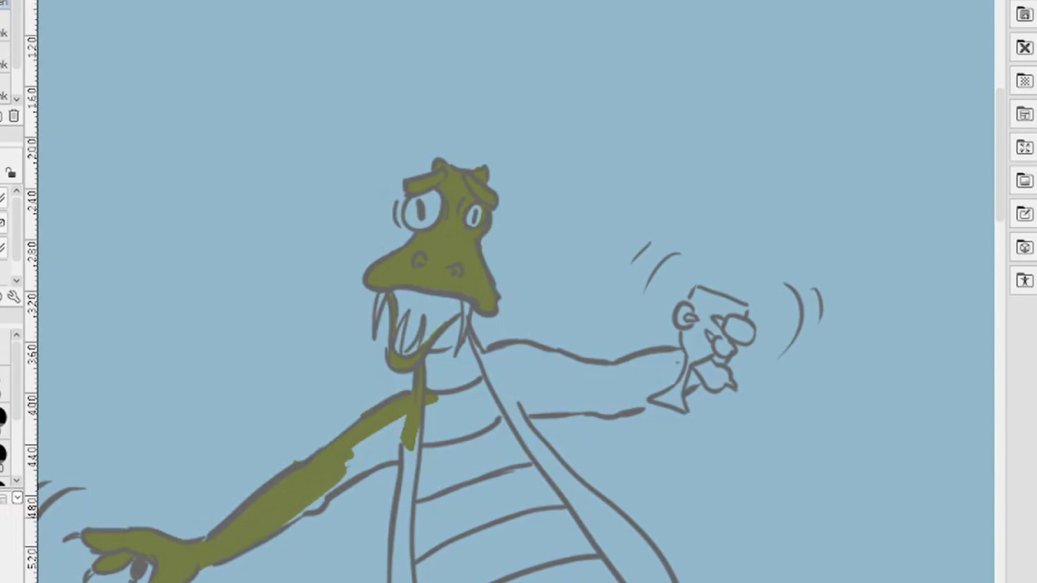
mouse_move(284, 525)
left_mouse_down()
mouse_move(351, 468)
mouse_move(413, 448)
mouse_move(356, 459)
mouse_move(427, 428)
left_mouse_up()
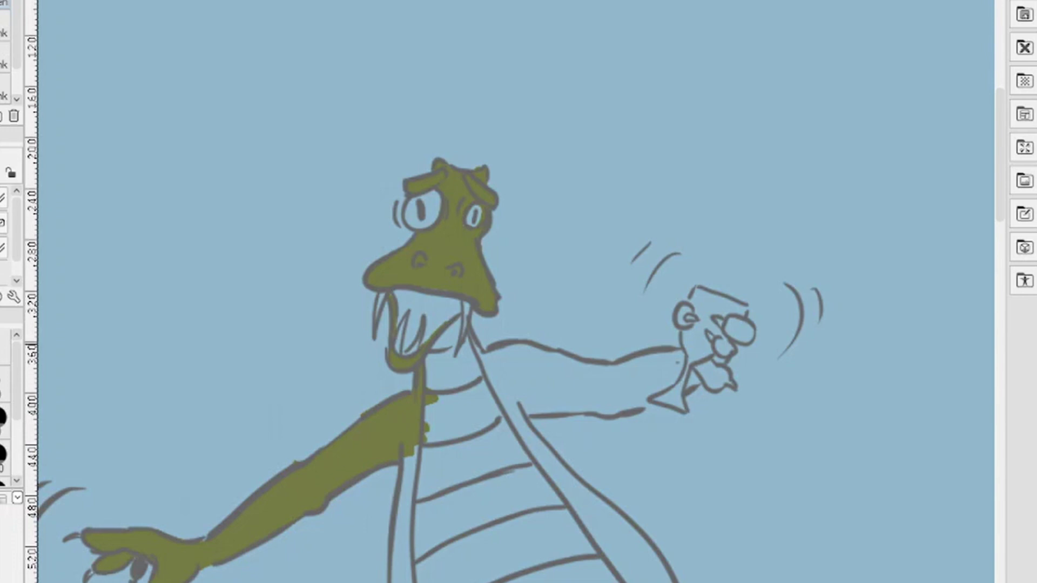
- Fill the arm and fingers holding the goblet with flat olive green, leaving the goblet and claws unpainted
mouse_move(474, 345)
left_mouse_down()
mouse_move(494, 378)
mouse_move(516, 348)
mouse_move(636, 373)
mouse_move(682, 354)
left_mouse_up()
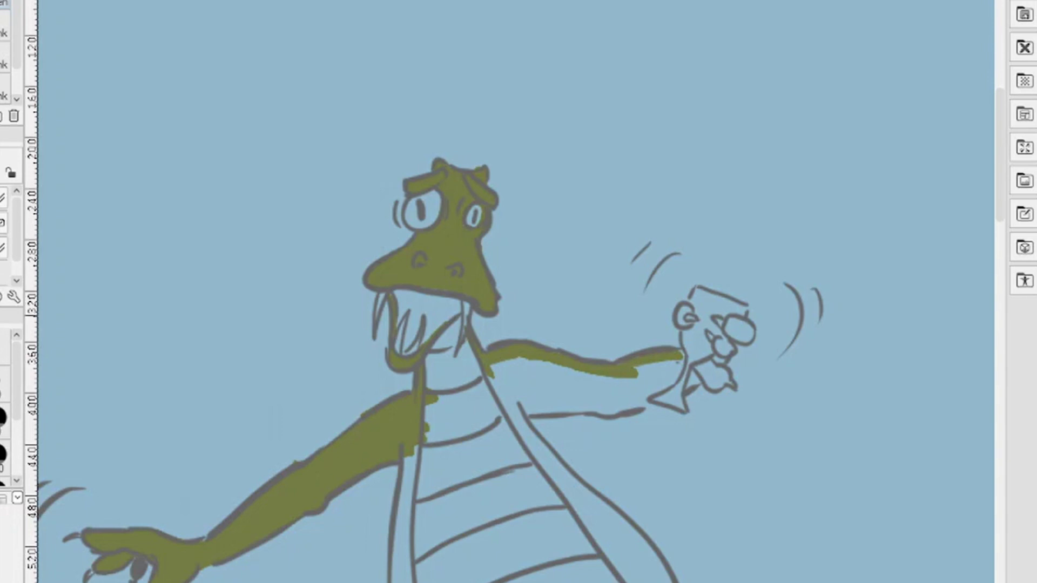
mouse_move(681, 309)
left_mouse_down()
mouse_move(682, 323)
mouse_move(726, 353)
mouse_move(747, 327)
mouse_move(752, 336)
left_mouse_up()
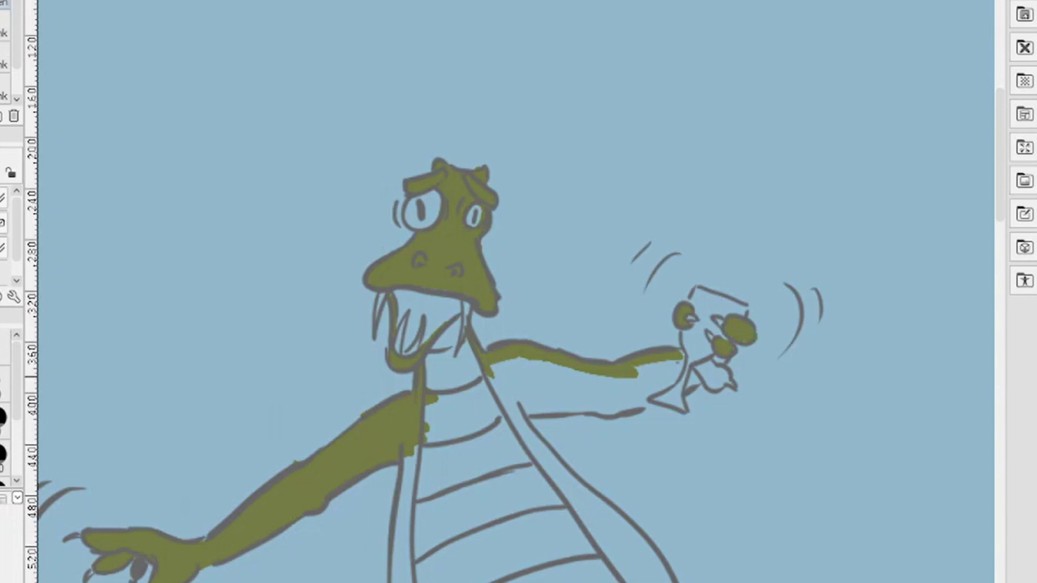
mouse_move(696, 373)
left_mouse_down()
mouse_move(719, 355)
mouse_move(716, 379)
mouse_move(681, 362)
mouse_move(673, 377)
mouse_move(676, 361)
mouse_move(640, 376)
mouse_move(669, 380)
mouse_move(628, 397)
mouse_move(491, 361)
left_mouse_up()
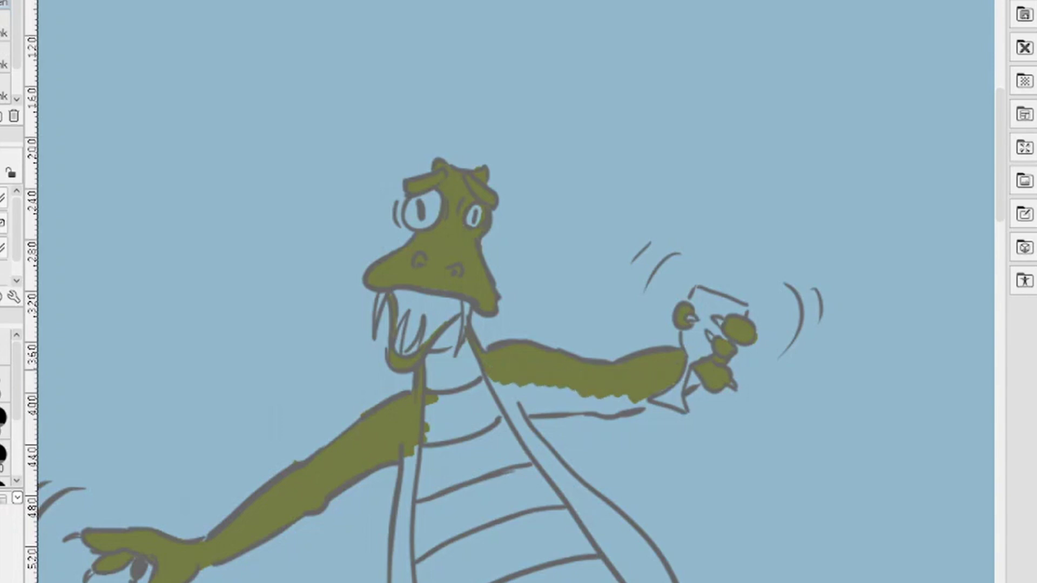
left_click_drag(699, 377, 690, 384)
mouse_move(634, 402)
left_mouse_down()
mouse_move(516, 413)
mouse_move(627, 400)
mouse_move(526, 398)
mouse_move(494, 386)
left_mouse_up()
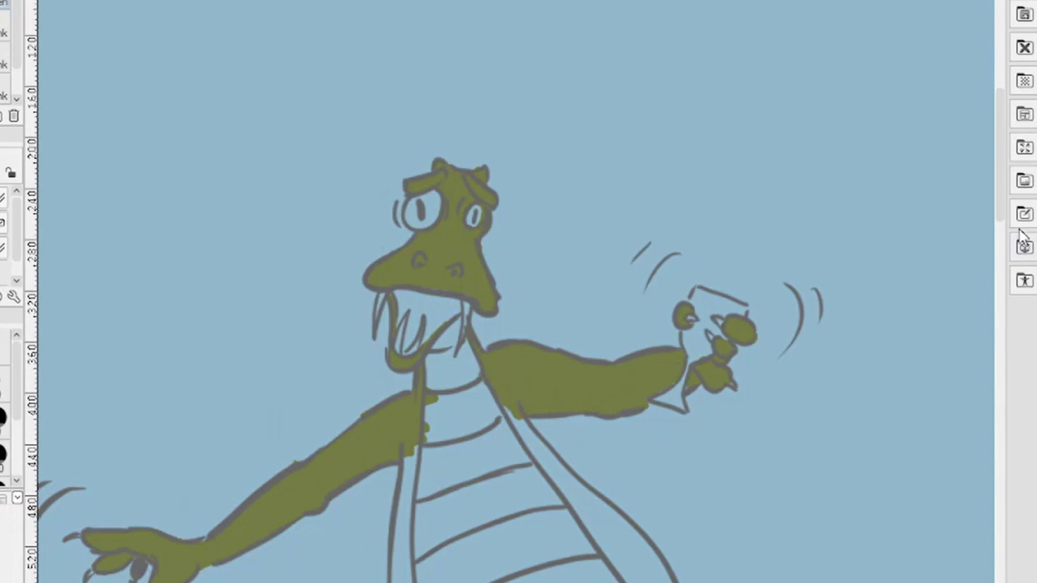
- Fill the narrow body strip below the open-hand arm with olive green, down along the belly plates to the standing leg
scroll(1006, 200, "down", 5)
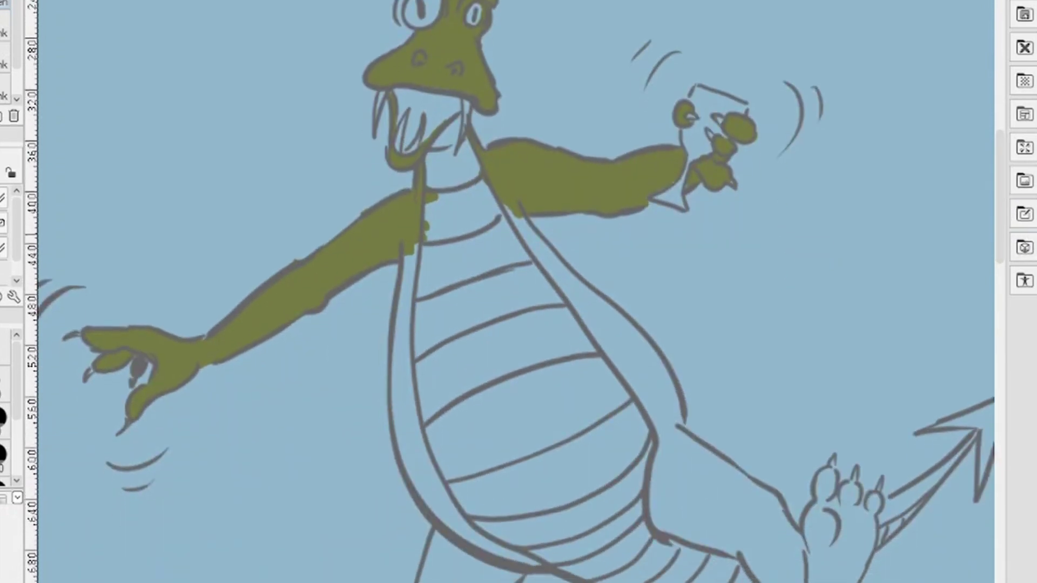
mouse_move(415, 246)
left_mouse_down()
mouse_move(399, 384)
mouse_move(414, 481)
mouse_move(492, 550)
mouse_move(547, 561)
left_mouse_up()
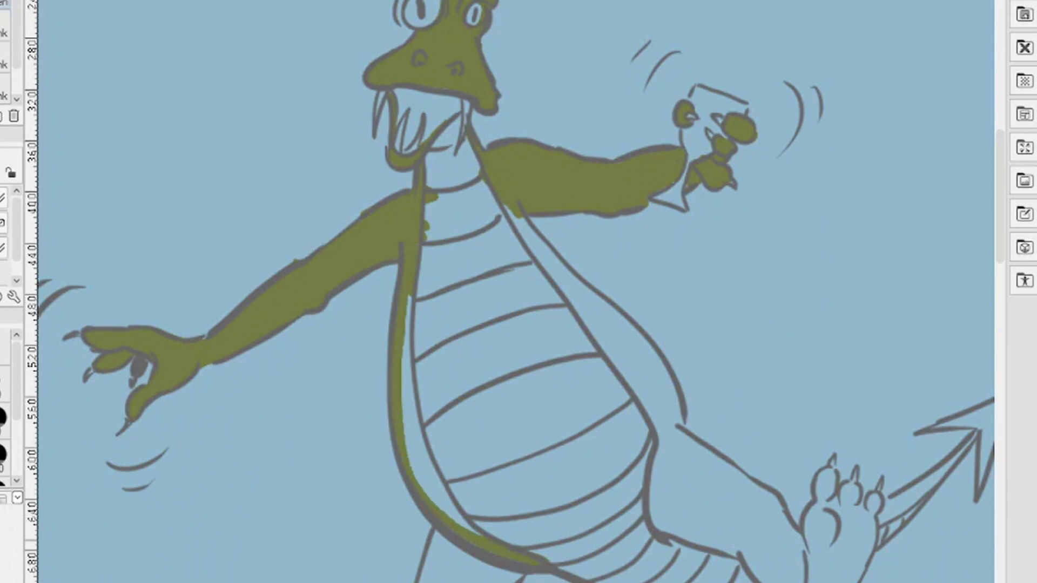
mouse_move(409, 292)
left_mouse_down()
mouse_move(406, 373)
mouse_move(429, 473)
mouse_move(474, 532)
left_mouse_up()
left_click_drag(432, 463, 448, 496)
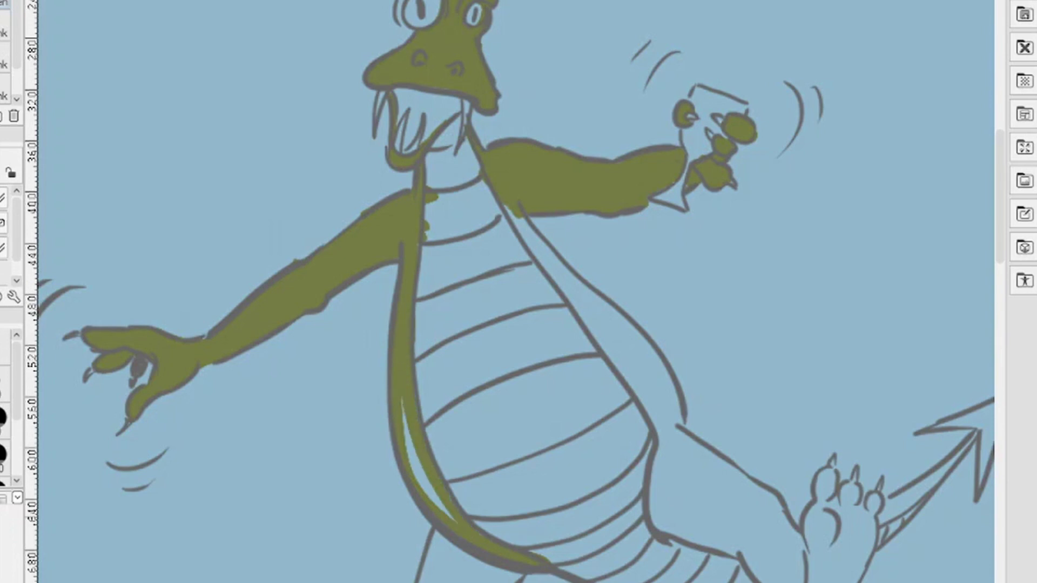
mouse_move(402, 400)
left_mouse_down()
mouse_move(408, 448)
mouse_move(453, 521)
left_mouse_up()
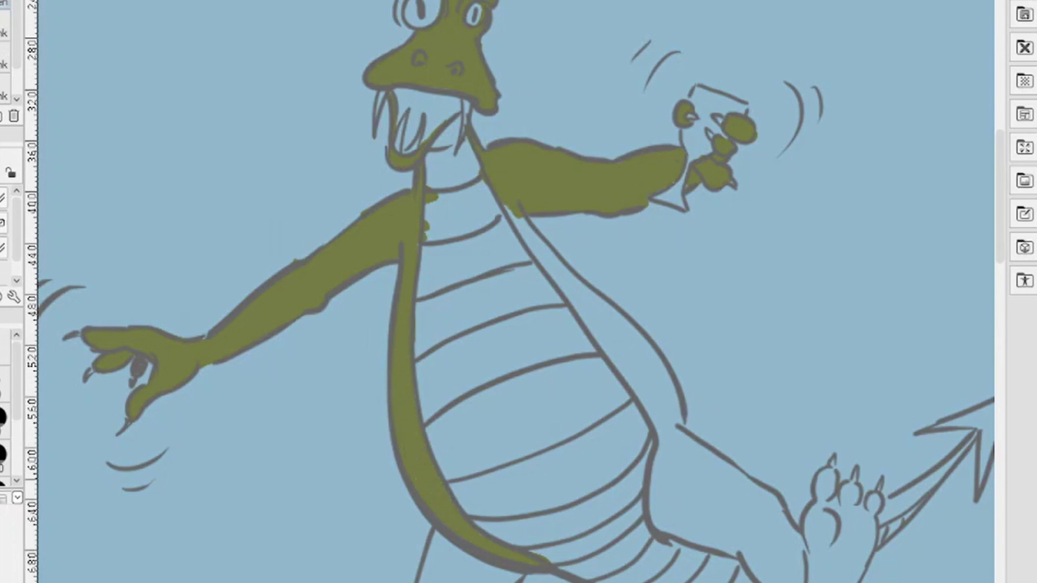
- Fill the flank below the goblet arm with olive green, from the armpit down to the raised leg's hip
mouse_move(517, 207)
left_mouse_down()
mouse_move(540, 264)
mouse_move(542, 255)
mouse_move(627, 333)
mouse_move(681, 435)
left_mouse_up()
left_click_drag(647, 342, 679, 411)
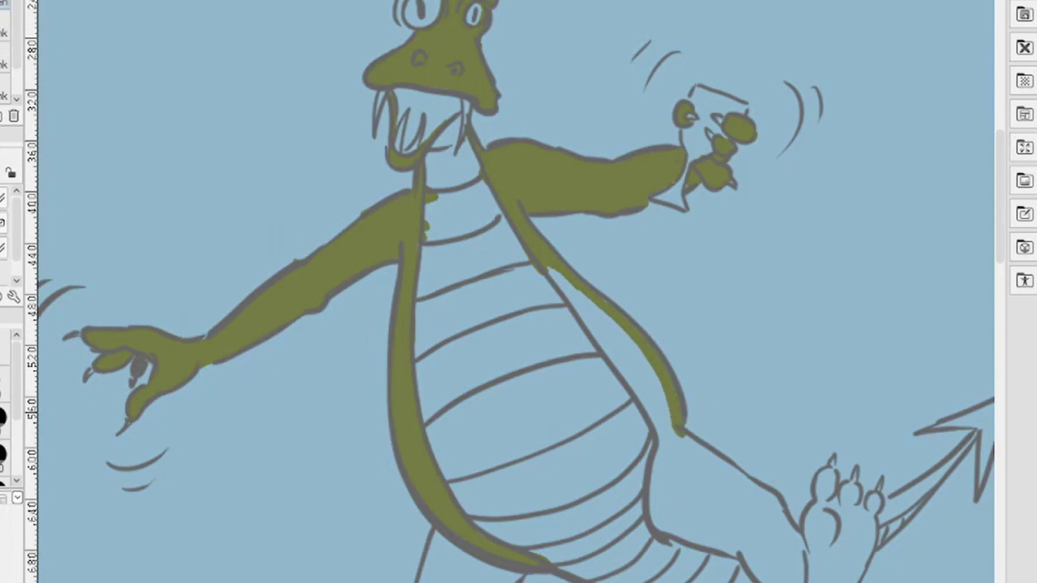
mouse_move(547, 266)
left_mouse_down()
mouse_move(598, 332)
mouse_move(643, 354)
mouse_move(660, 386)
left_mouse_up()
mouse_move(603, 325)
left_mouse_down()
mouse_move(634, 371)
mouse_move(623, 371)
mouse_move(609, 337)
mouse_move(656, 394)
mouse_move(654, 407)
left_mouse_up()
left_click_drag(623, 374, 674, 475)
mouse_move(659, 394)
left_mouse_down()
mouse_move(674, 448)
mouse_move(682, 437)
left_mouse_up()
- Fill the standing leg, its foot and toes with flat olive green, leaving the claws unpainted
left_click_drag(1001, 242, 1000, 283)
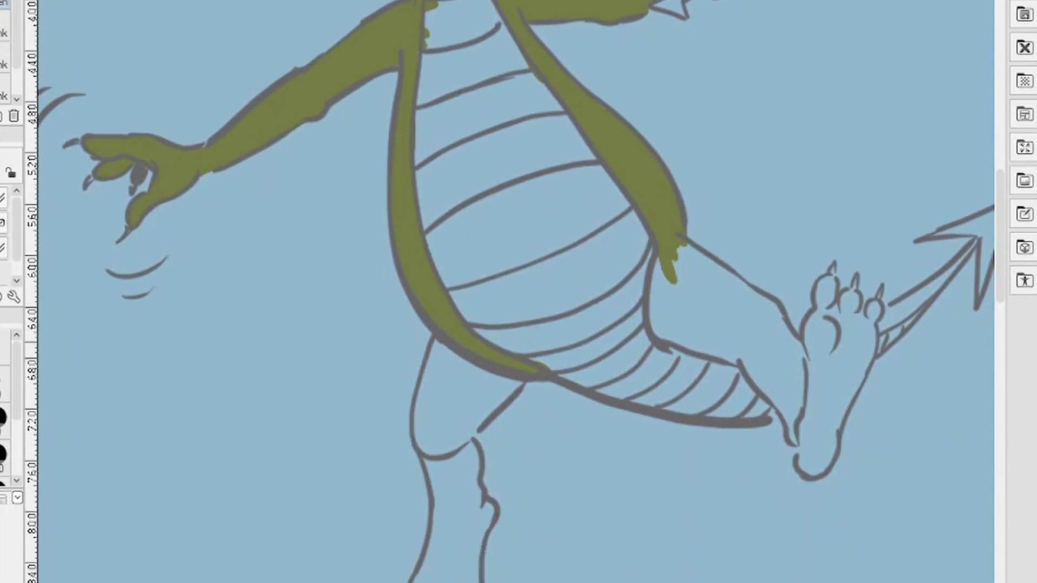
mouse_move(438, 342)
left_mouse_down()
mouse_move(419, 420)
mouse_move(440, 503)
mouse_move(432, 574)
left_mouse_up()
mouse_move(467, 432)
left_mouse_down()
mouse_move(502, 397)
mouse_move(459, 378)
mouse_move(440, 359)
mouse_move(447, 353)
mouse_move(430, 451)
mouse_move(470, 410)
mouse_move(448, 448)
mouse_move(437, 526)
left_mouse_up()
mouse_move(442, 460)
left_mouse_down()
mouse_move(450, 539)
mouse_move(475, 529)
left_mouse_up()
mouse_move(473, 447)
left_mouse_down()
mouse_move(479, 508)
mouse_move(464, 540)
left_mouse_up()
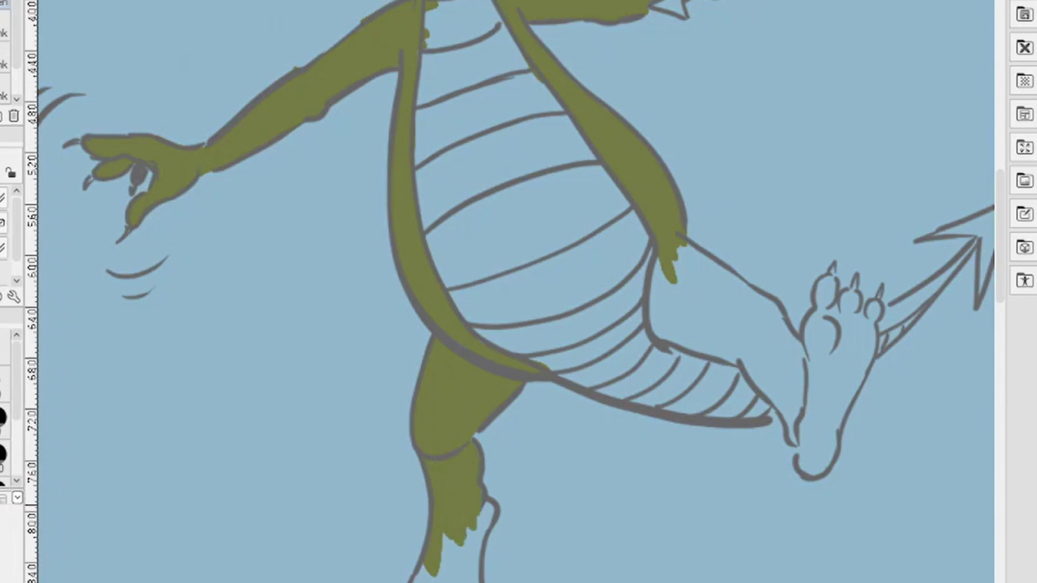
mouse_move(483, 503)
left_mouse_down()
mouse_move(493, 517)
mouse_move(469, 560)
left_mouse_up()
mouse_move(467, 529)
left_mouse_down()
mouse_move(458, 568)
mouse_move(447, 568)
left_mouse_up()
left_click_drag(445, 537, 436, 577)
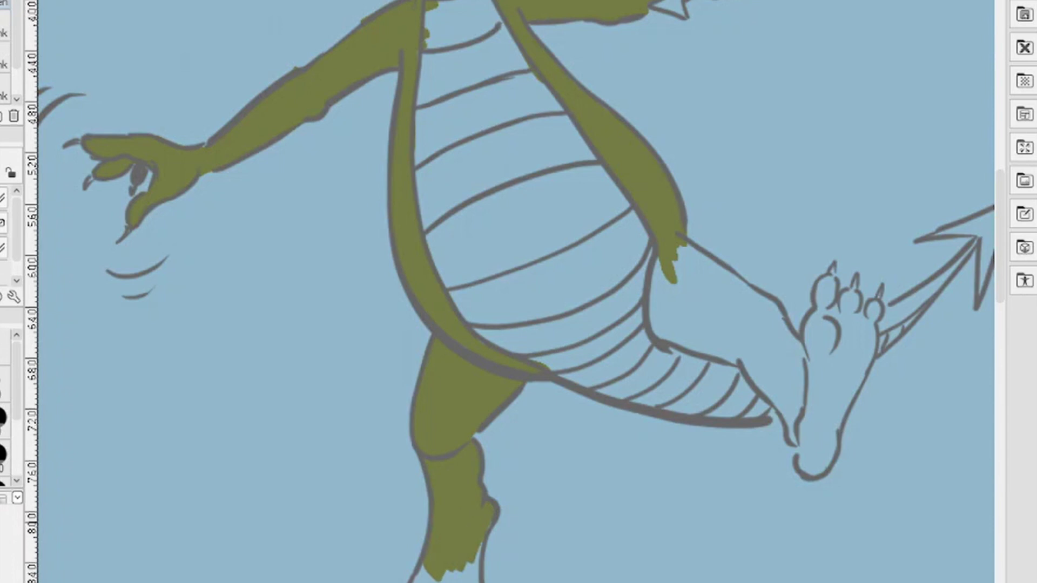
left_click_drag(1000, 273, 998, 300)
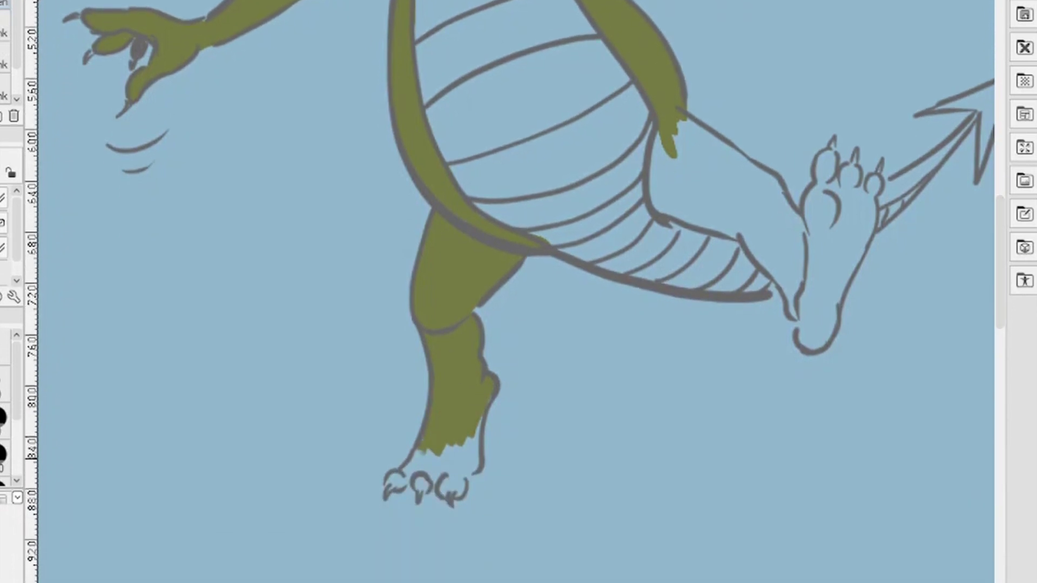
mouse_move(418, 452)
left_mouse_down()
mouse_move(392, 479)
mouse_move(428, 456)
mouse_move(422, 485)
mouse_move(434, 453)
mouse_move(462, 469)
left_mouse_up()
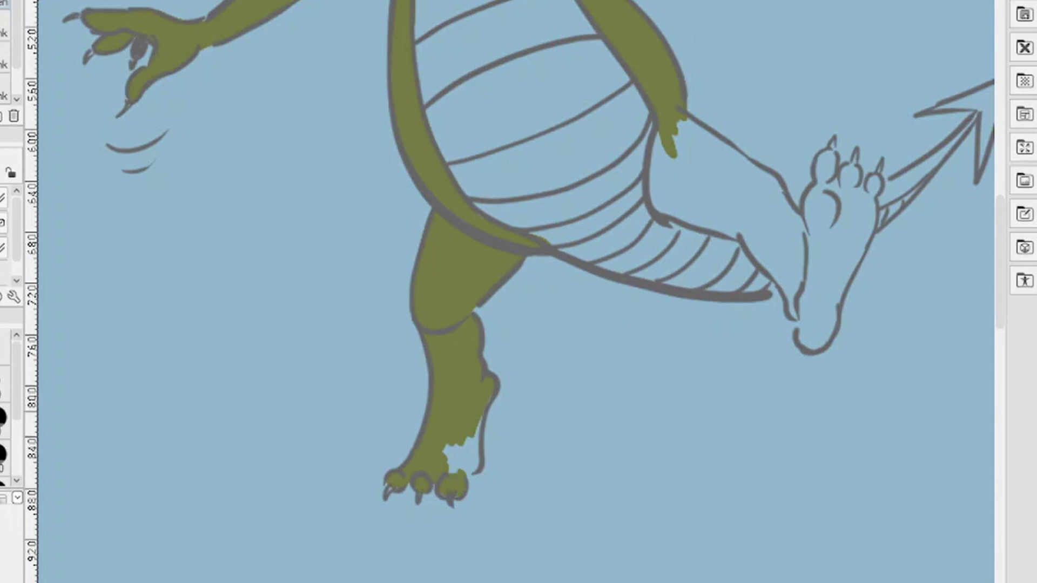
mouse_move(478, 418)
left_mouse_down()
mouse_move(464, 471)
mouse_move(457, 448)
mouse_move(446, 449)
left_mouse_up()
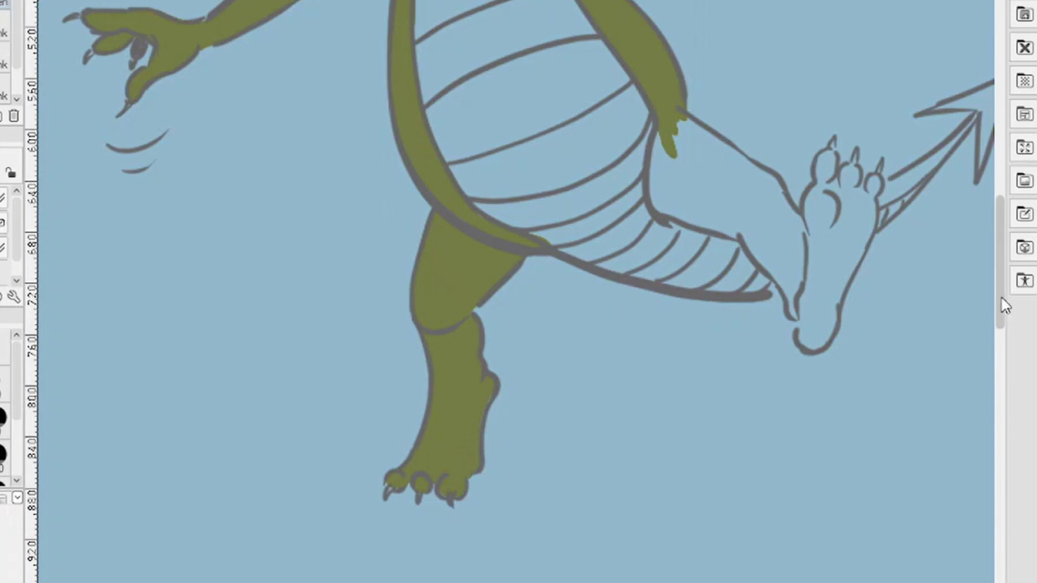
- Fill the raised foot's toes, sole and heel with flat olive green, leaving the claws unpainted
left_click_drag(1000, 296, 1004, 270)
scroll(515, 292, "right", 4)
scroll(515, 291, "right", 2)
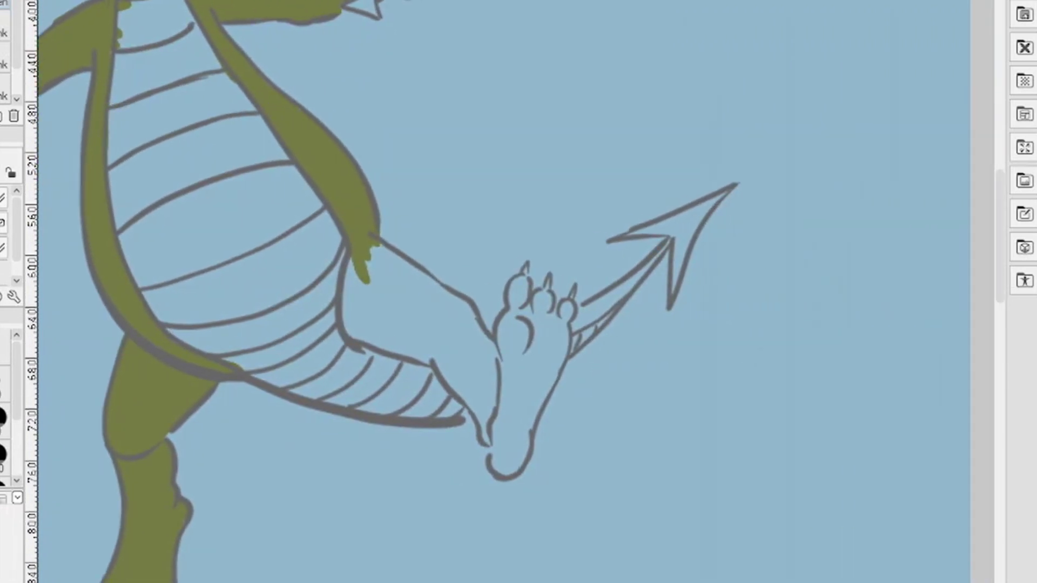
mouse_move(520, 281)
left_mouse_down()
mouse_move(512, 305)
mouse_move(565, 319)
mouse_move(562, 351)
mouse_move(520, 440)
left_mouse_up()
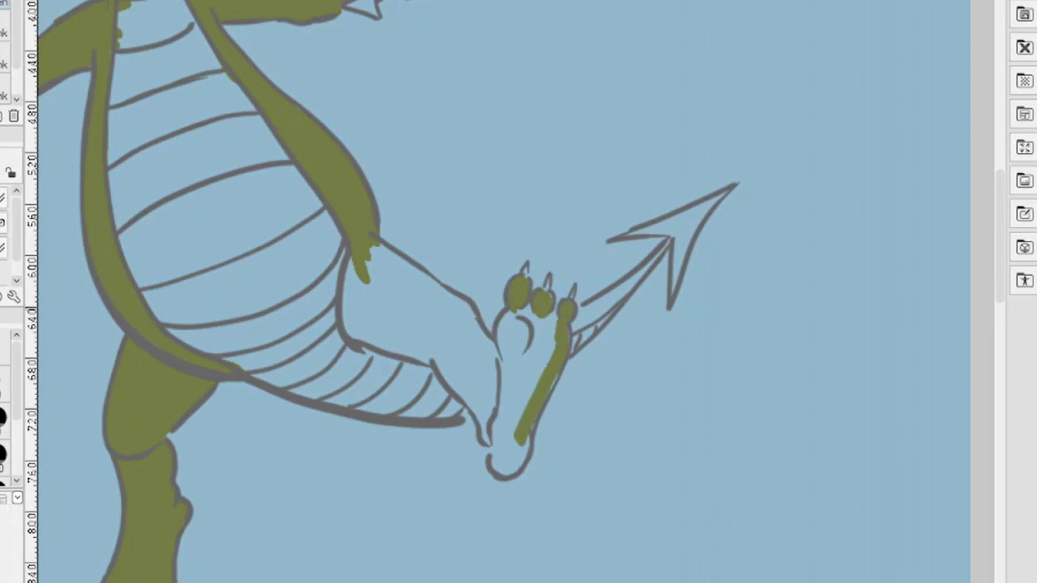
mouse_move(512, 310)
left_mouse_down()
mouse_move(501, 340)
mouse_move(496, 472)
mouse_move(510, 430)
mouse_move(523, 458)
mouse_move(526, 449)
mouse_move(506, 405)
mouse_move(525, 316)
mouse_move(510, 348)
mouse_move(532, 308)
mouse_move(548, 336)
mouse_move(555, 314)
mouse_move(527, 355)
mouse_move(516, 404)
mouse_move(551, 338)
mouse_move(556, 392)
left_mouse_up()
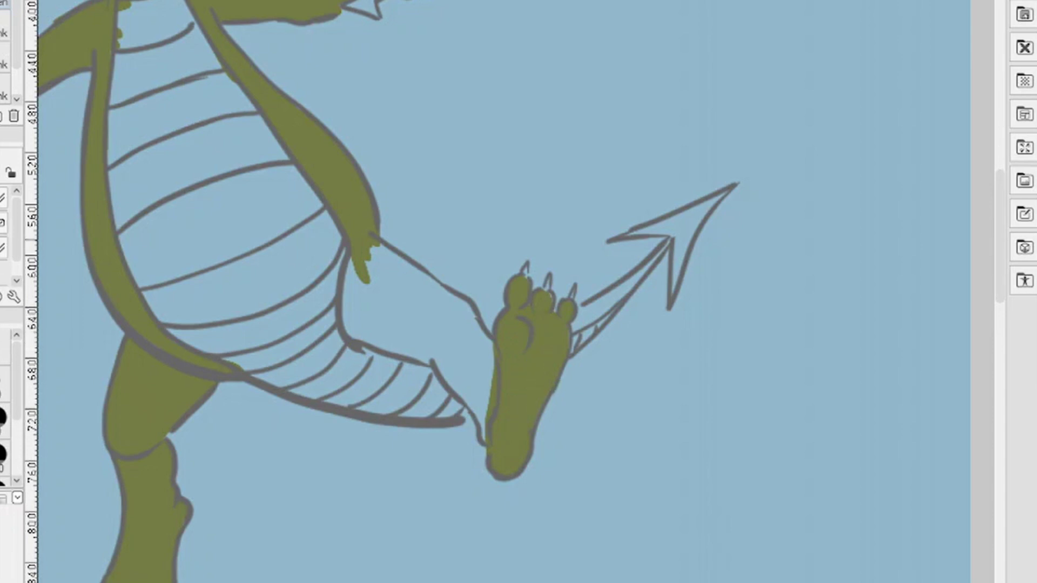
- Fill the raised leg's thigh and shin with flat olive green, from the hip to the raised foot
mouse_move(358, 258)
left_mouse_down()
mouse_move(348, 321)
mouse_move(451, 373)
mouse_move(482, 418)
mouse_move(458, 326)
left_mouse_up()
left_click_drag(482, 367, 489, 399)
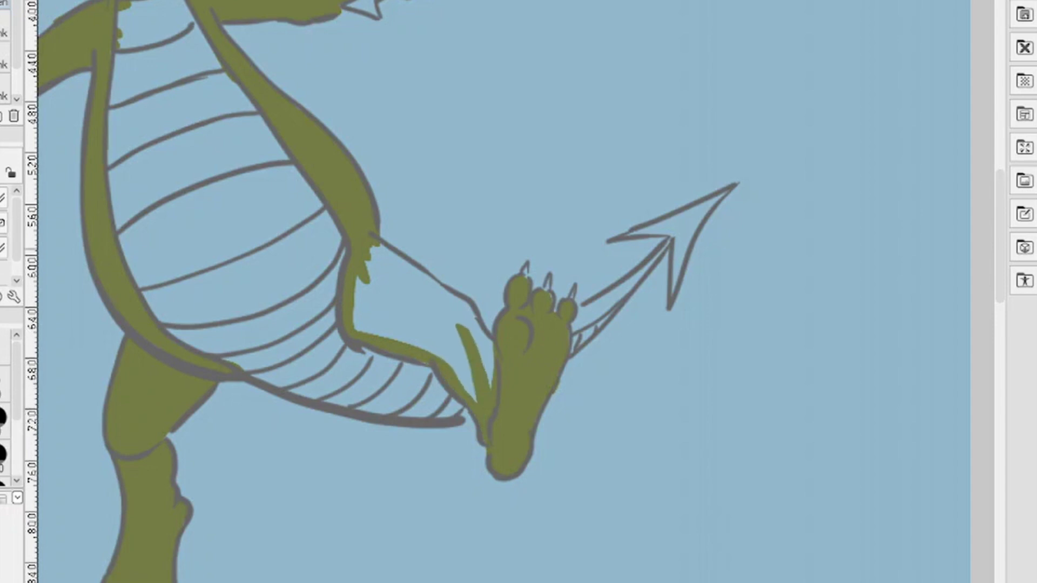
left_click_drag(375, 245, 453, 306)
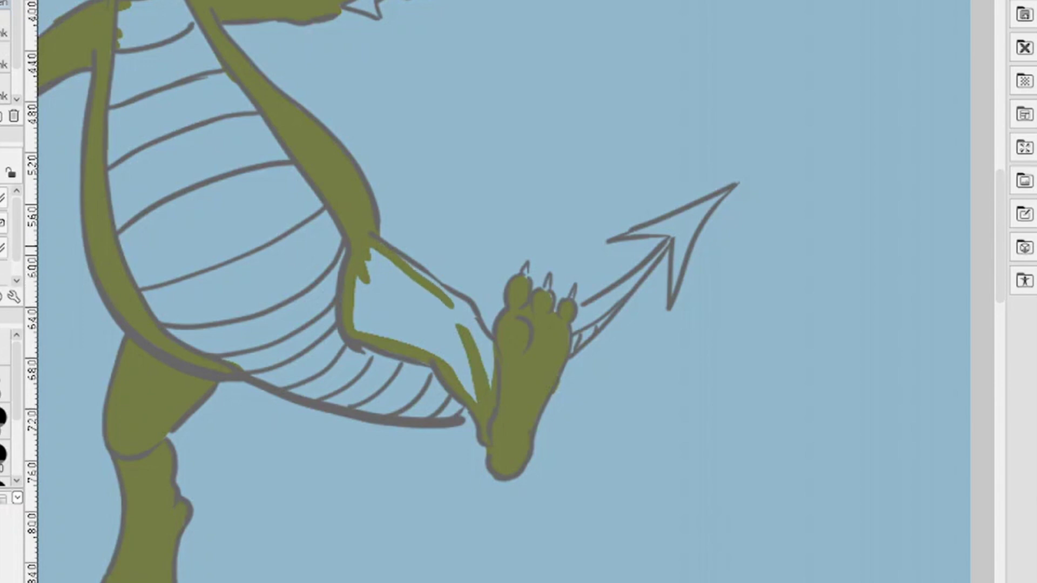
mouse_move(423, 274)
left_mouse_down()
mouse_move(462, 303)
mouse_move(489, 361)
left_mouse_up()
left_click_drag(468, 324, 487, 383)
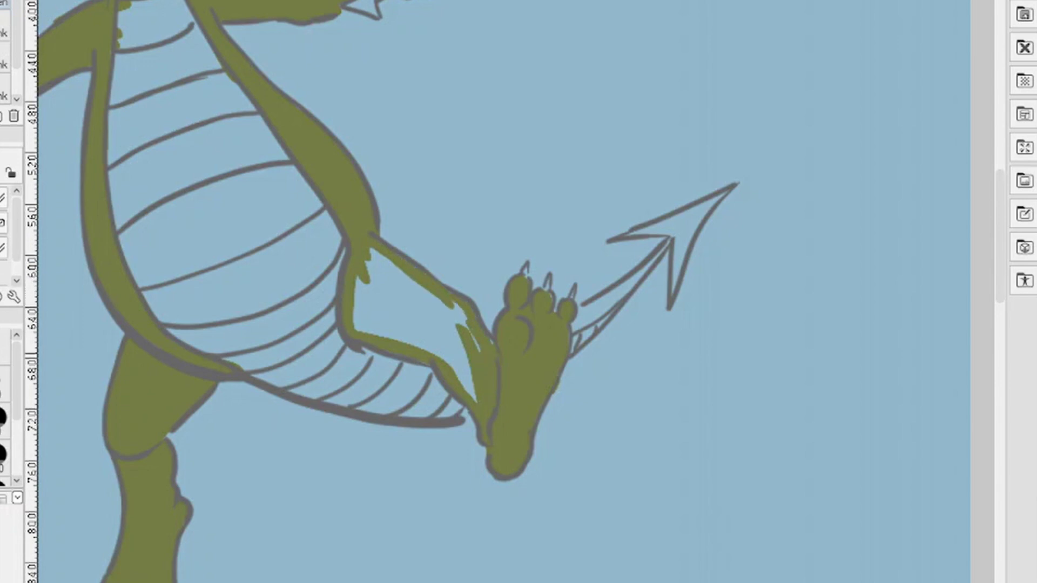
left_click_drag(454, 305, 469, 338)
mouse_move(376, 253)
left_mouse_down()
mouse_move(378, 278)
mouse_move(357, 327)
mouse_move(459, 372)
mouse_move(448, 337)
mouse_move(380, 258)
mouse_move(463, 357)
mouse_move(394, 280)
mouse_move(378, 319)
mouse_move(386, 329)
mouse_move(413, 294)
mouse_move(431, 307)
mouse_move(448, 351)
mouse_move(421, 313)
left_mouse_up()
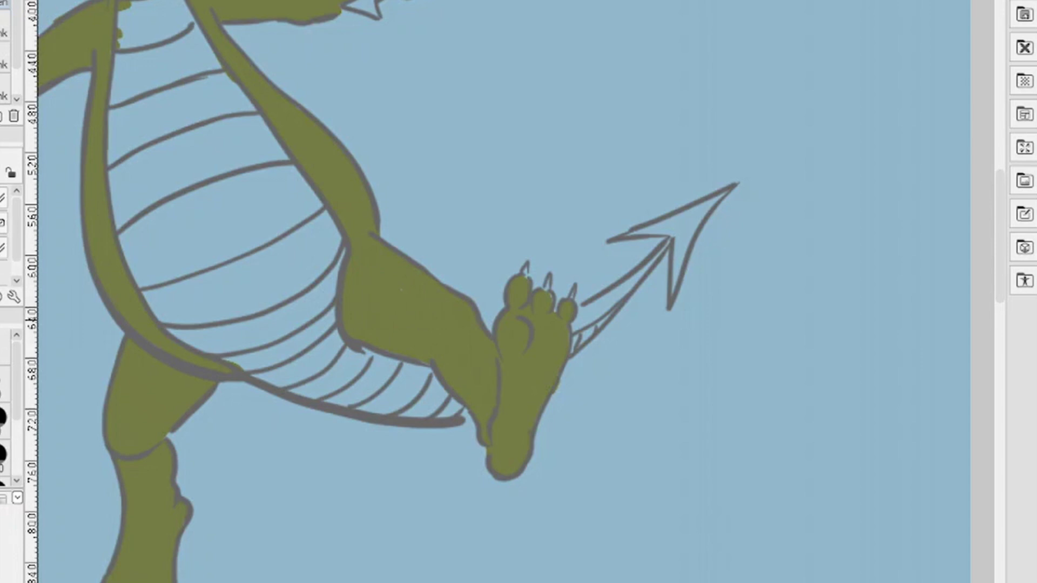
- Fill the tail behind the raised foot and its arrow-shaped tip with olive green, leaving the striped underside unpainted
mouse_move(573, 330)
left_mouse_down()
mouse_move(630, 281)
mouse_move(594, 313)
mouse_move(629, 291)
mouse_move(679, 229)
mouse_move(670, 222)
mouse_move(726, 192)
mouse_move(650, 232)
mouse_move(674, 289)
mouse_move(702, 216)
left_mouse_up()
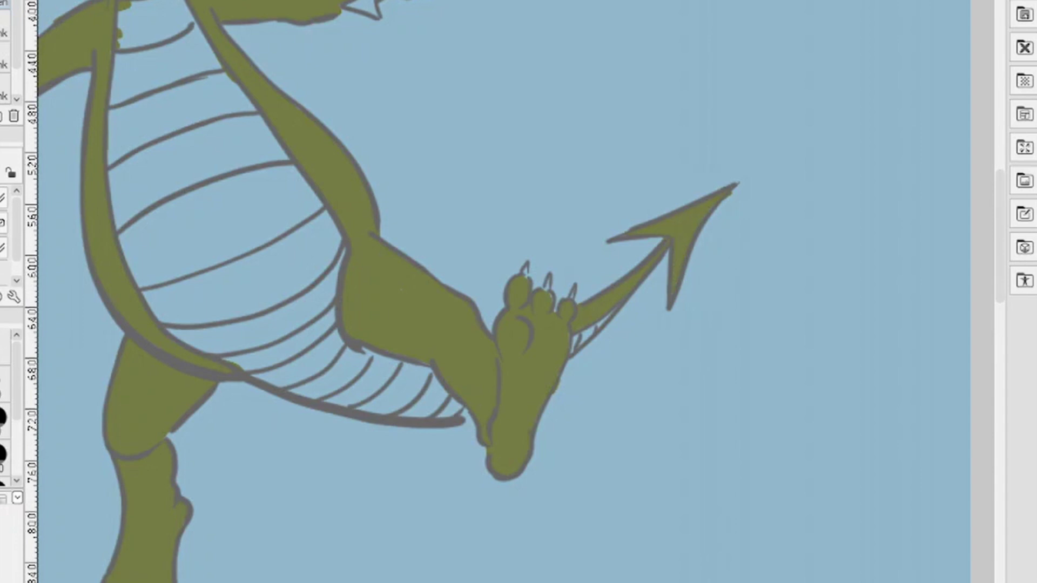
scroll(516, 291, "left", 3)
scroll(516, 297, "down", 7)
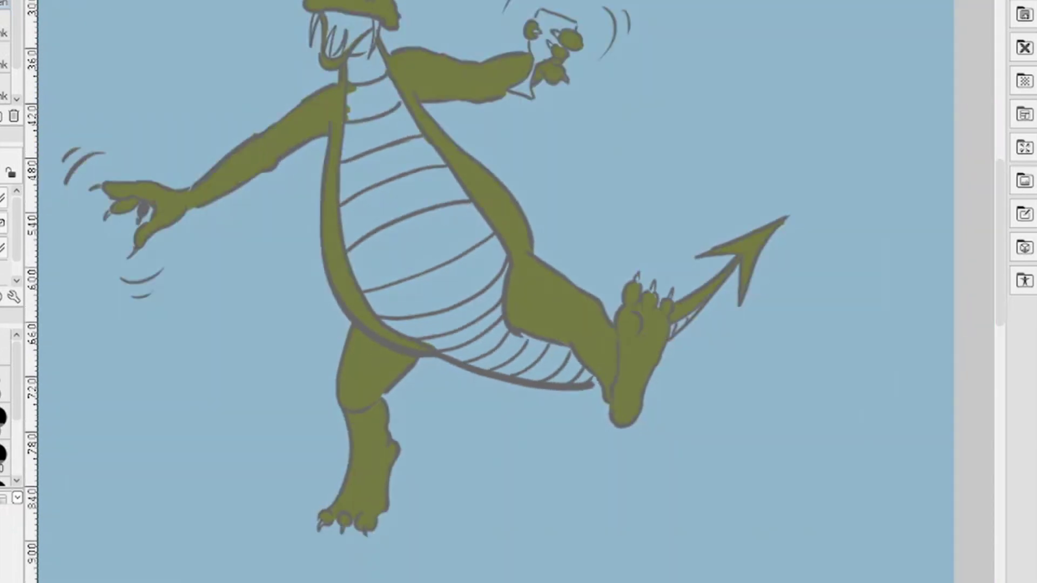
scroll(515, 297, "up", 2)
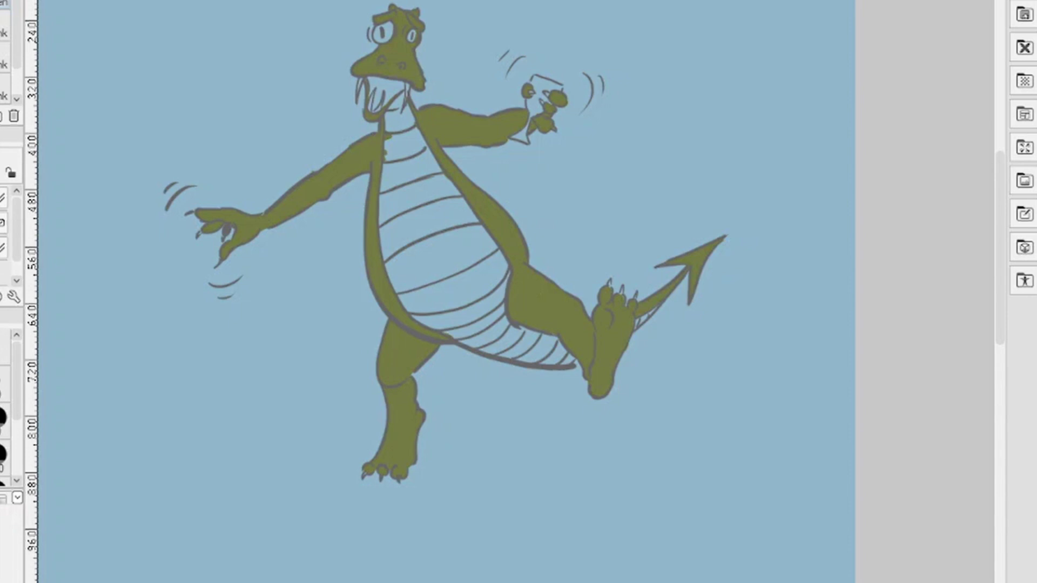
- Turn the dragon's outlines solid black and fill the inside of the open mouth with black around the tongue and fangs
left_click_drag(997, 281, 996, 253)
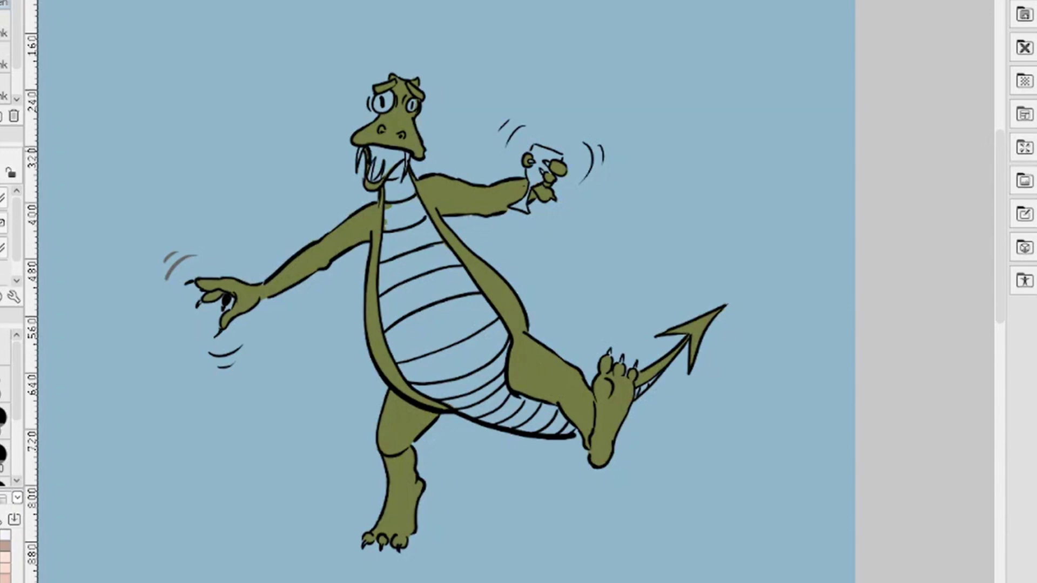
scroll(512, 299, "down", 1)
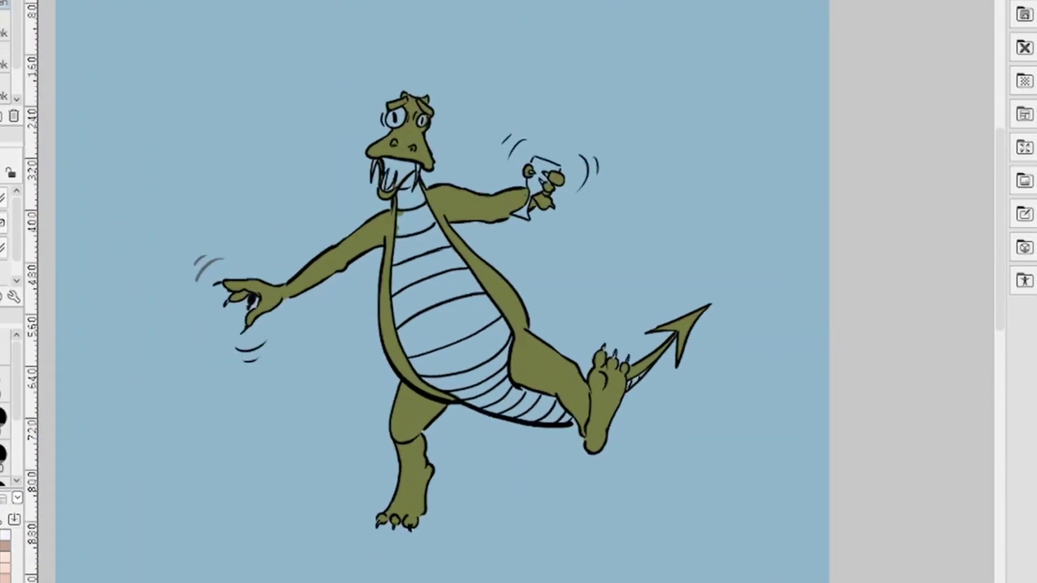
scroll(512, 299, "up", 5)
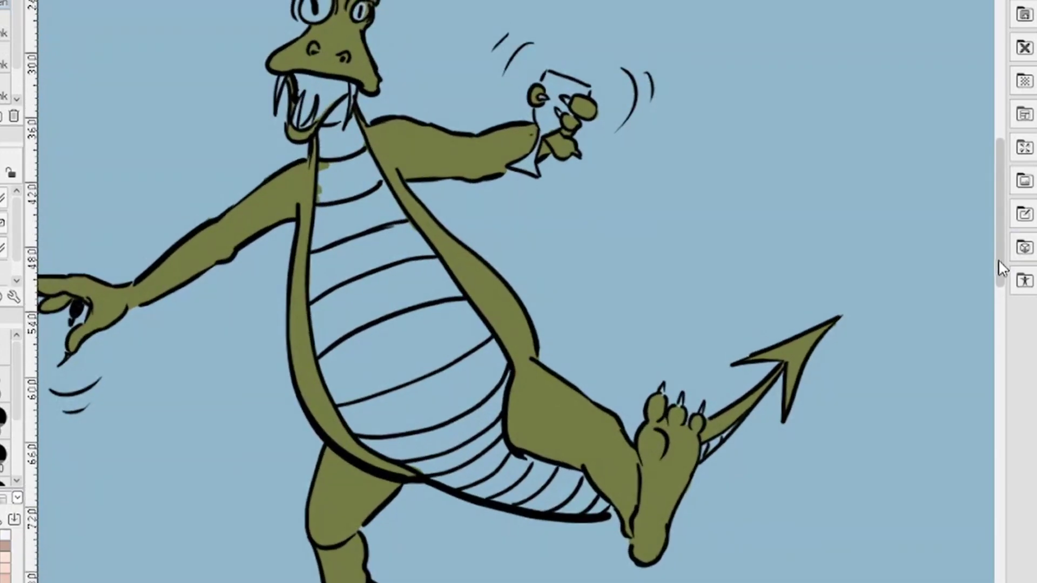
left_click_drag(1000, 262, 1000, 213)
mouse_move(323, 309)
left_mouse_down()
mouse_move(313, 334)
mouse_move(343, 295)
mouse_move(295, 286)
mouse_move(298, 302)
left_mouse_up()
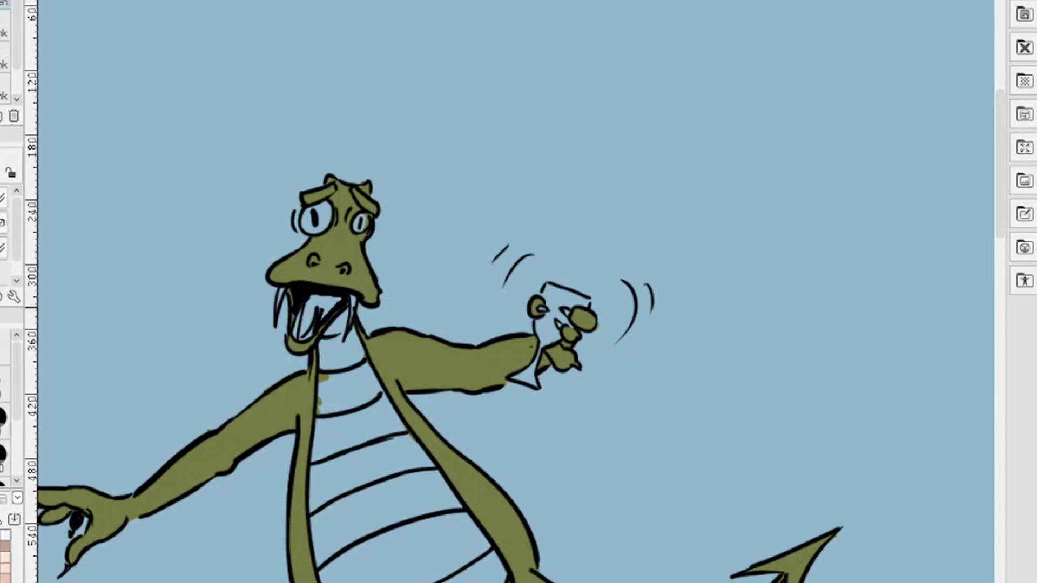
mouse_move(305, 304)
left_mouse_down()
mouse_move(300, 336)
mouse_move(309, 312)
mouse_move(304, 324)
mouse_move(316, 307)
mouse_move(325, 316)
left_mouse_up()
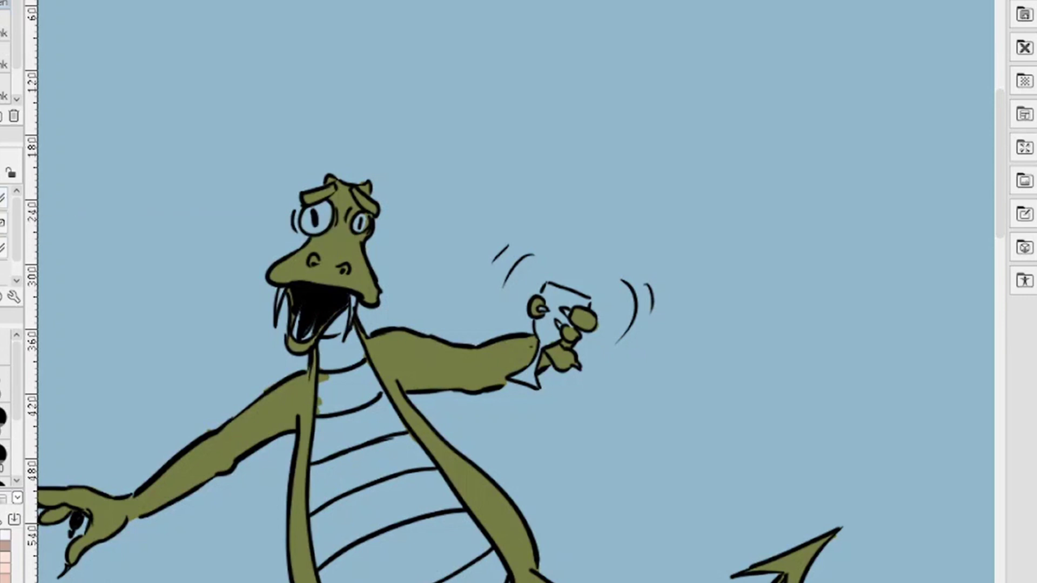
- Paint the fangs, the lower mouth details and both eyes white, keeping the pupils black
mouse_move(308, 331)
left_mouse_down()
mouse_move(295, 336)
mouse_move(294, 316)
left_mouse_up()
left_click_drag(352, 297, 350, 309)
mouse_move(316, 209)
left_mouse_down()
mouse_move(323, 204)
mouse_move(327, 220)
mouse_move(308, 212)
mouse_move(303, 226)
mouse_move(325, 228)
left_mouse_up()
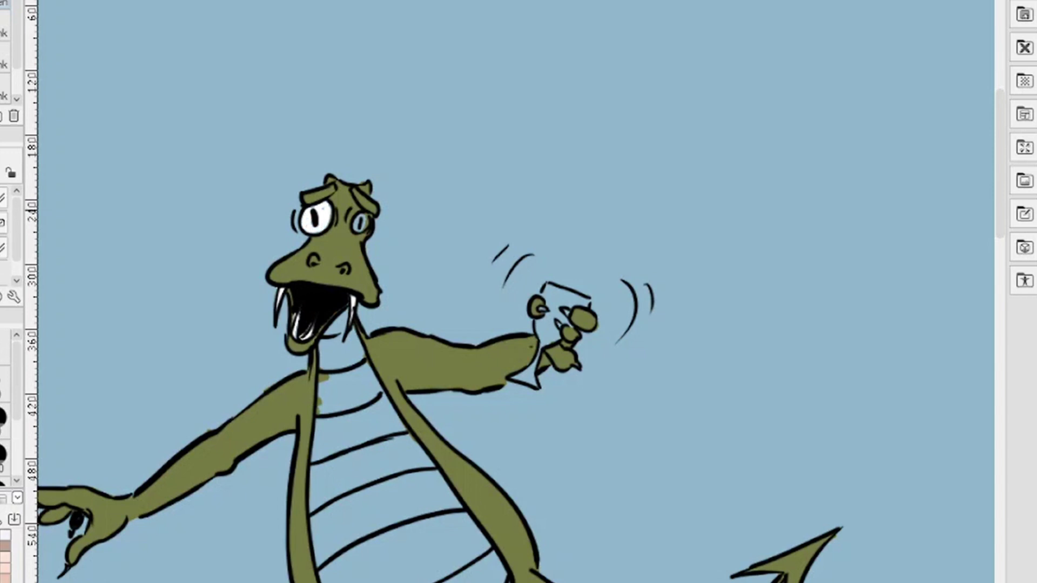
mouse_move(354, 216)
left_mouse_down()
mouse_move(356, 227)
mouse_move(363, 215)
mouse_move(357, 231)
mouse_move(364, 221)
left_mouse_up()
- Paint yellow along both inner edges of the dragon's striped belly, from the throat down to the tail base, and fill the throat
left_click_drag(1002, 223, 1002, 264)
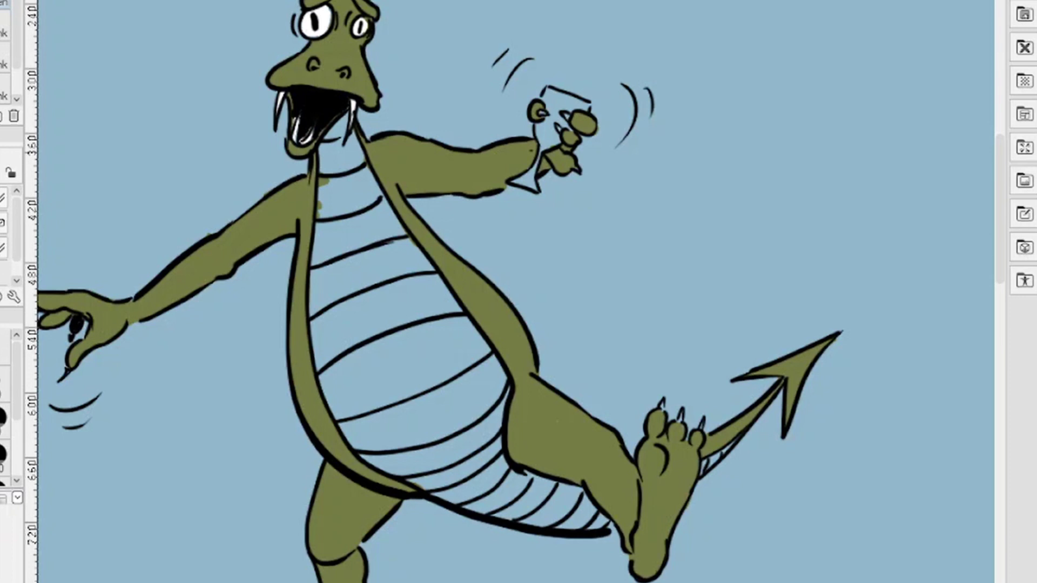
mouse_move(326, 144)
left_mouse_down()
mouse_move(313, 346)
mouse_move(324, 385)
left_mouse_up()
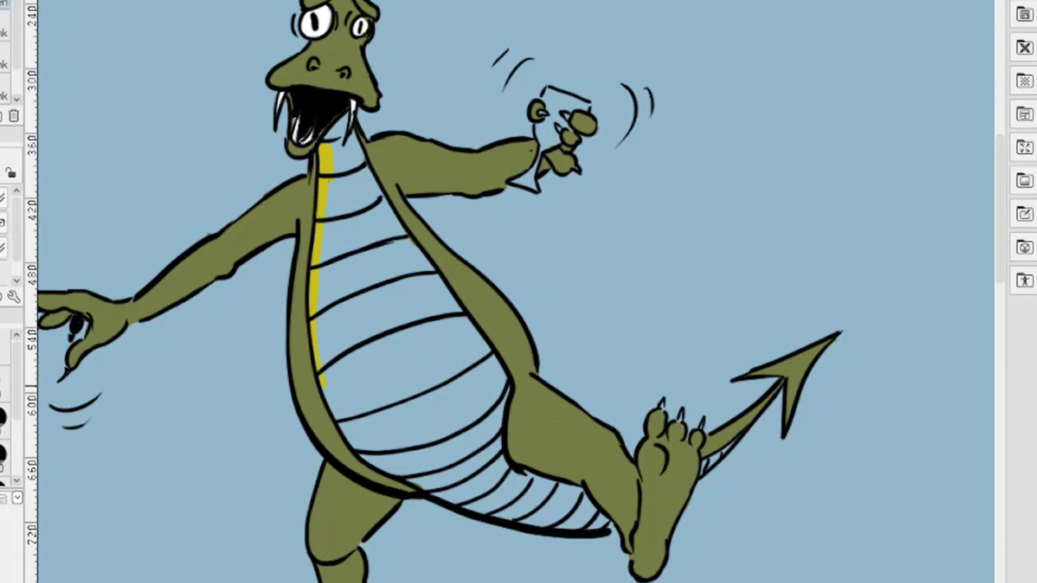
mouse_move(340, 426)
left_mouse_down()
mouse_move(386, 469)
mouse_move(496, 510)
left_mouse_up()
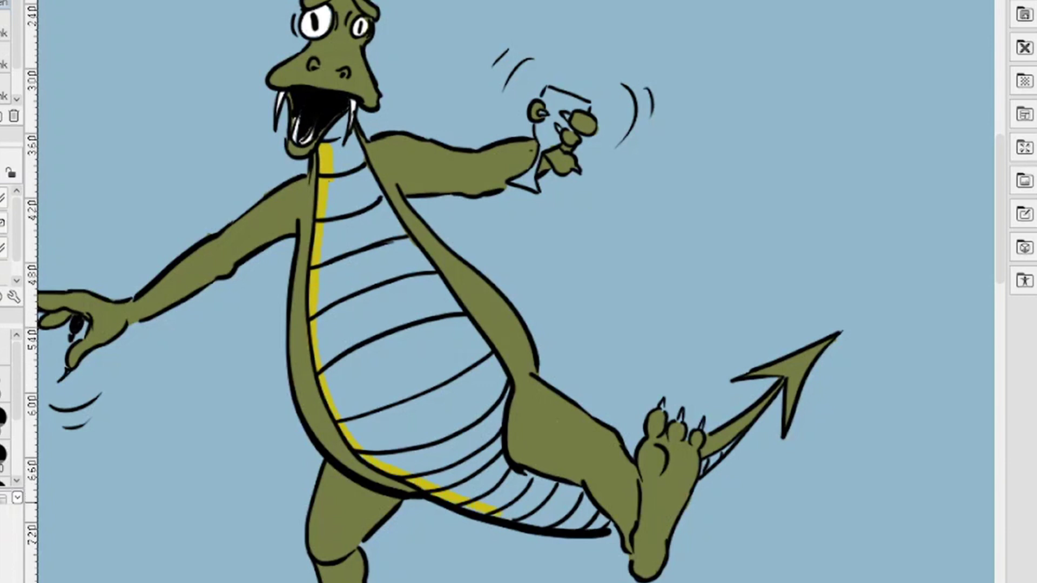
left_click_drag(346, 113, 323, 143)
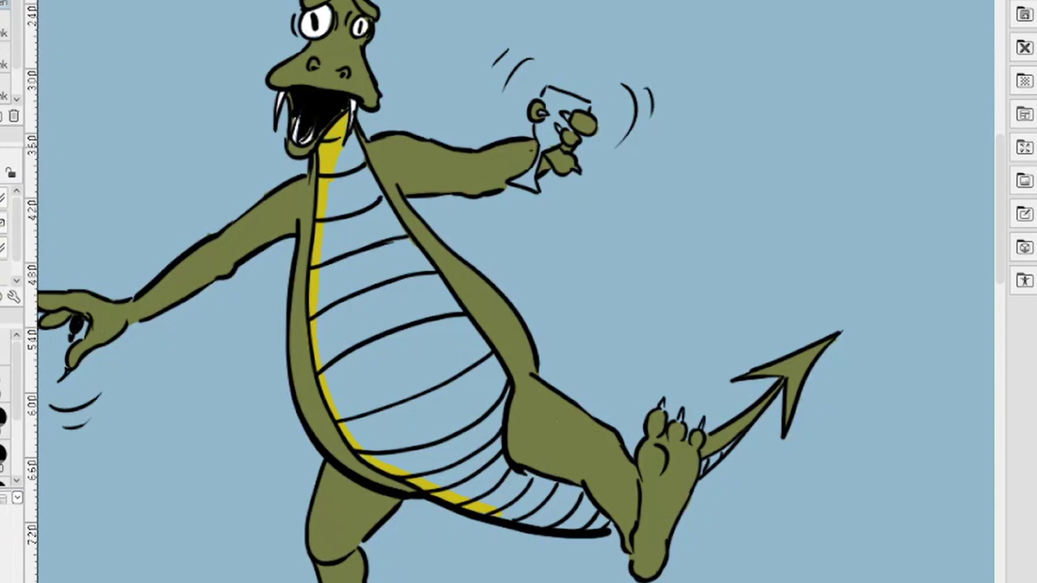
mouse_move(334, 157)
left_mouse_down()
mouse_move(346, 138)
mouse_move(369, 215)
left_mouse_up()
mouse_move(363, 165)
left_mouse_down()
mouse_move(383, 218)
mouse_move(372, 185)
mouse_move(489, 358)
mouse_move(504, 391)
mouse_move(500, 435)
left_mouse_up()
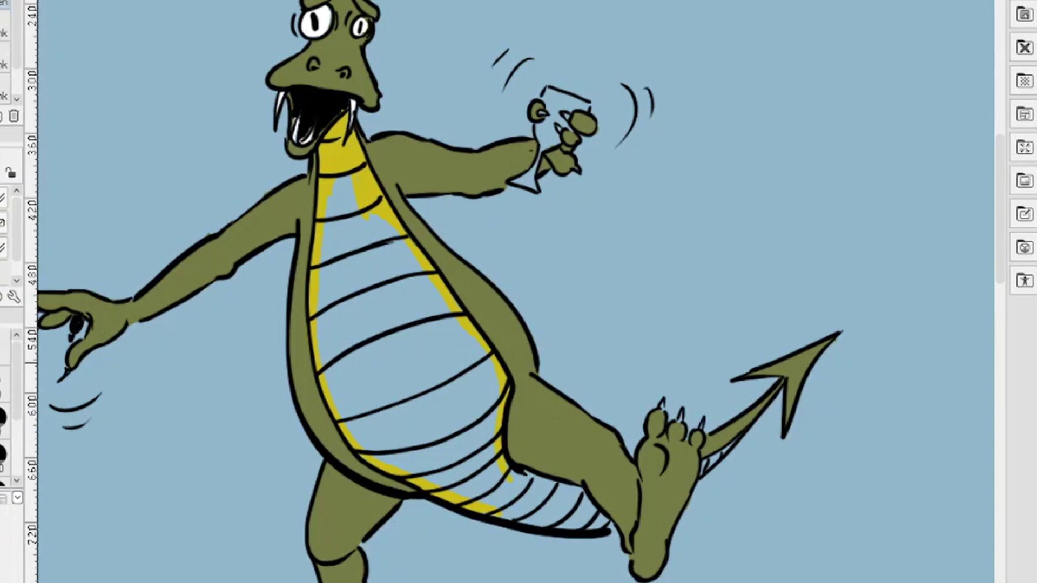
- Fill the remaining belly plates with a larger yellow brush, including the striped tail underside beside and behind the raised foot
mouse_move(346, 160)
left_mouse_down()
mouse_move(343, 204)
mouse_move(323, 241)
left_mouse_up()
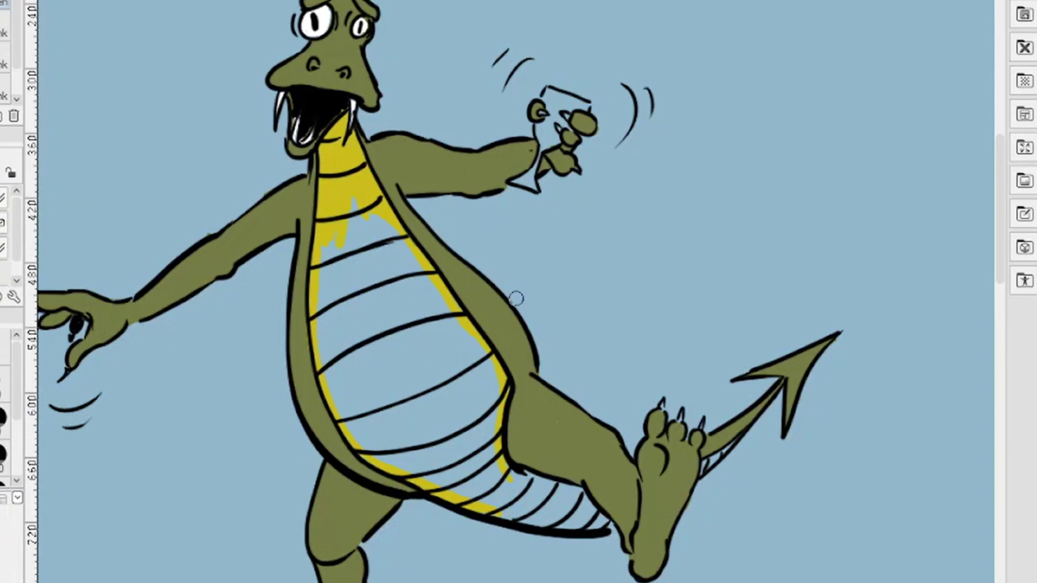
key("]")
key("]")
mouse_move(351, 181)
left_mouse_down()
mouse_move(357, 310)
mouse_move(330, 280)
mouse_move(353, 220)
left_mouse_up()
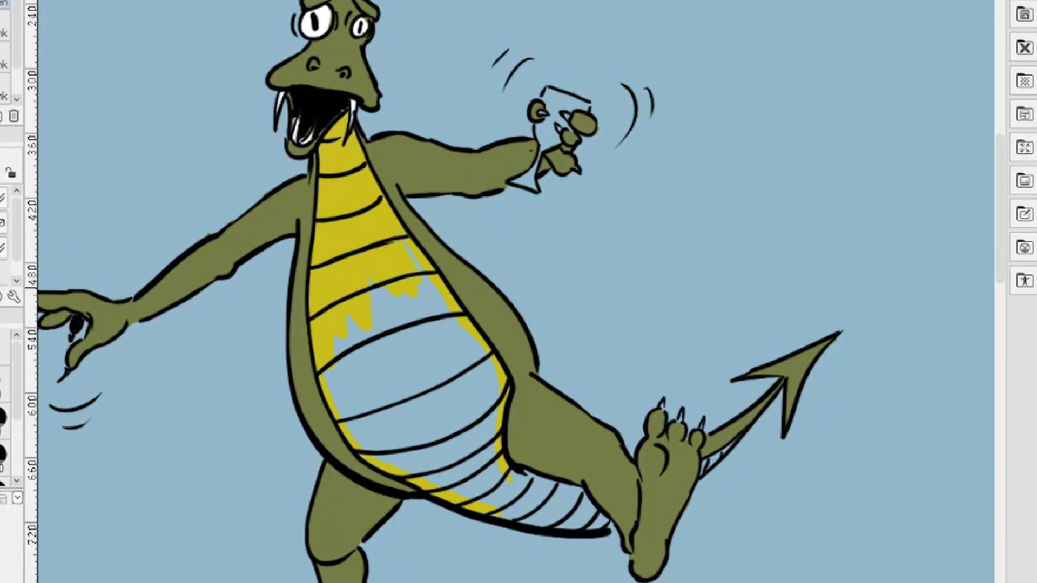
mouse_move(413, 288)
left_mouse_down()
mouse_move(413, 249)
mouse_move(487, 361)
mouse_move(448, 302)
mouse_move(389, 299)
mouse_move(410, 319)
mouse_move(432, 313)
mouse_move(399, 300)
mouse_move(337, 377)
mouse_move(360, 428)
mouse_move(381, 355)
mouse_move(399, 338)
mouse_move(421, 437)
mouse_move(437, 362)
mouse_move(464, 419)
mouse_move(486, 390)
mouse_move(476, 412)
mouse_move(488, 446)
mouse_move(459, 439)
mouse_move(410, 456)
mouse_move(443, 468)
mouse_move(465, 497)
mouse_move(500, 491)
mouse_move(526, 505)
mouse_move(529, 473)
mouse_move(551, 480)
mouse_move(562, 488)
mouse_move(545, 509)
mouse_move(567, 524)
mouse_move(608, 524)
mouse_move(572, 490)
mouse_move(562, 516)
mouse_move(513, 506)
left_mouse_up()
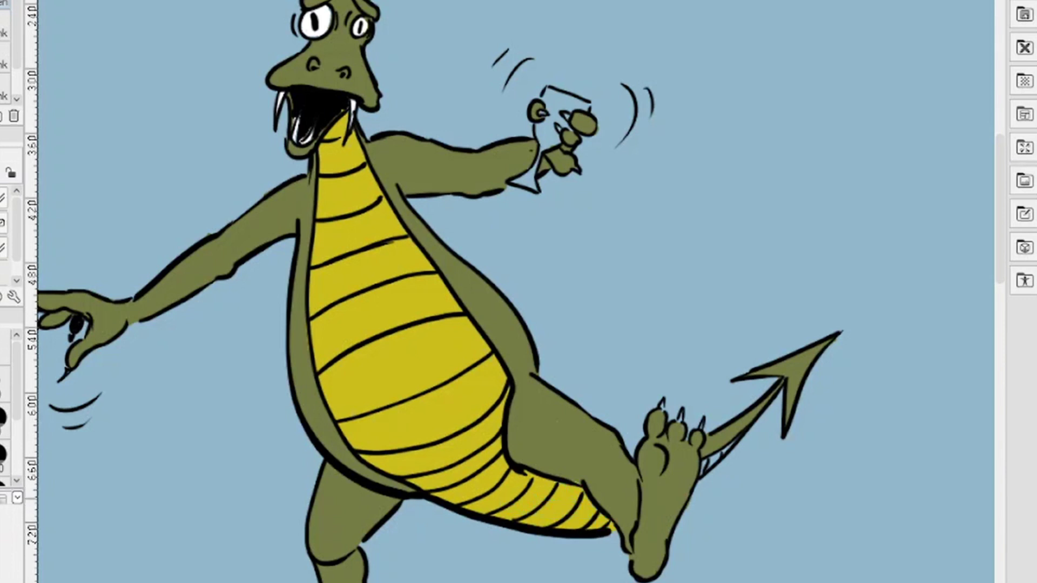
left_click_drag(718, 456, 712, 461)
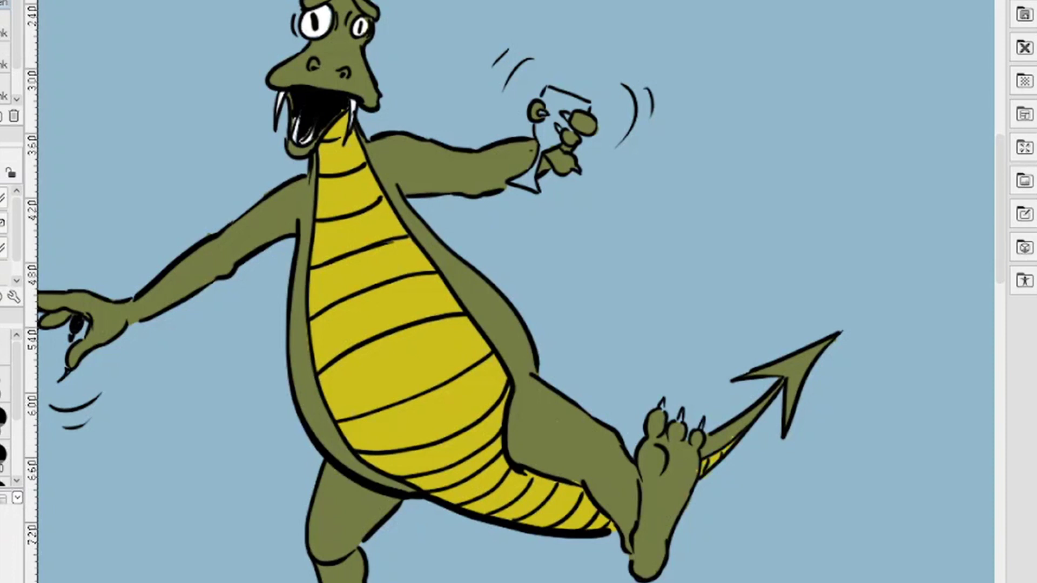
key("i")
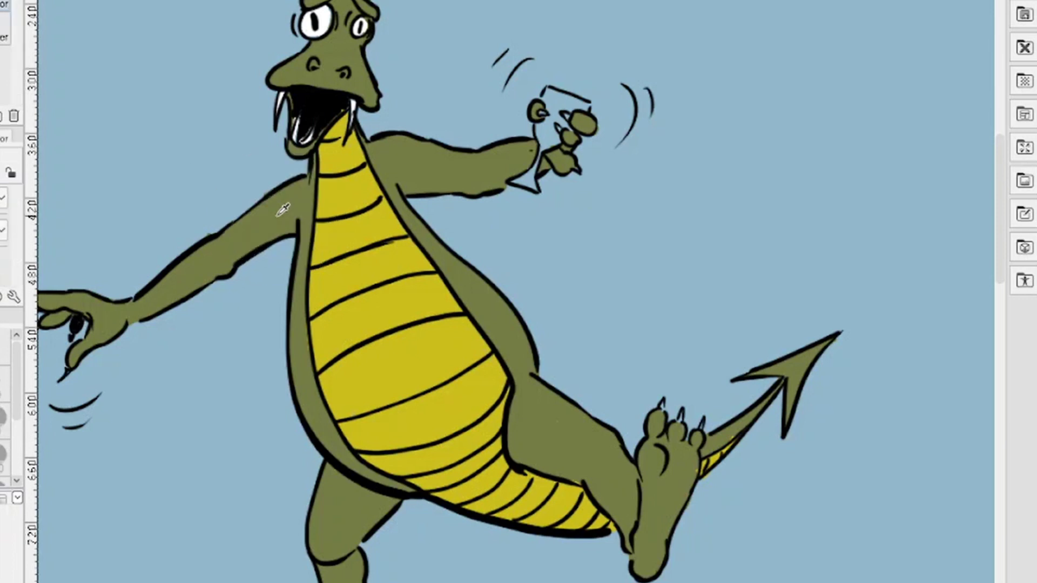
key("p")
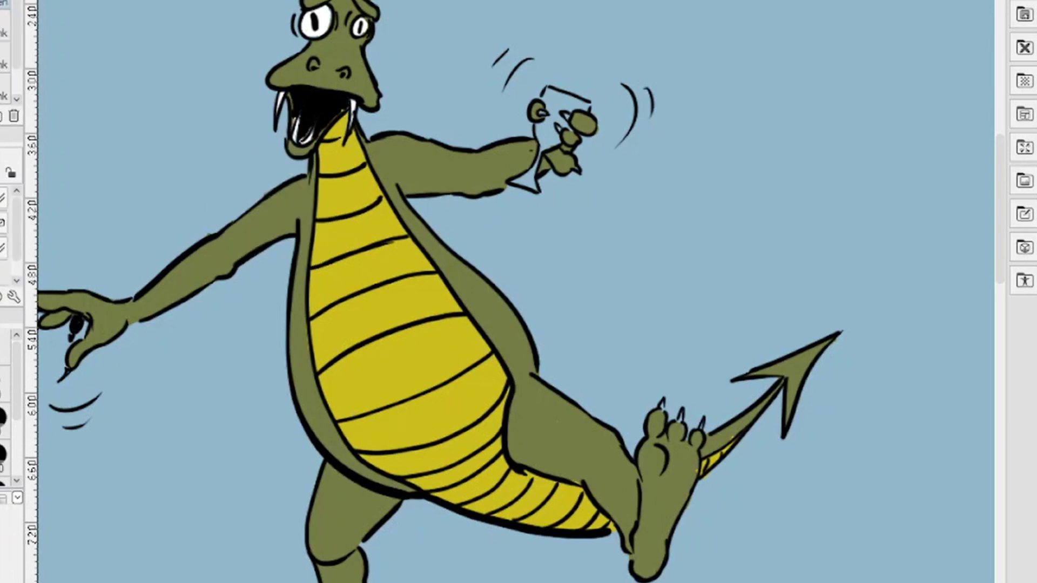
left_click_drag(733, 443, 745, 438)
key("ctrl+z")
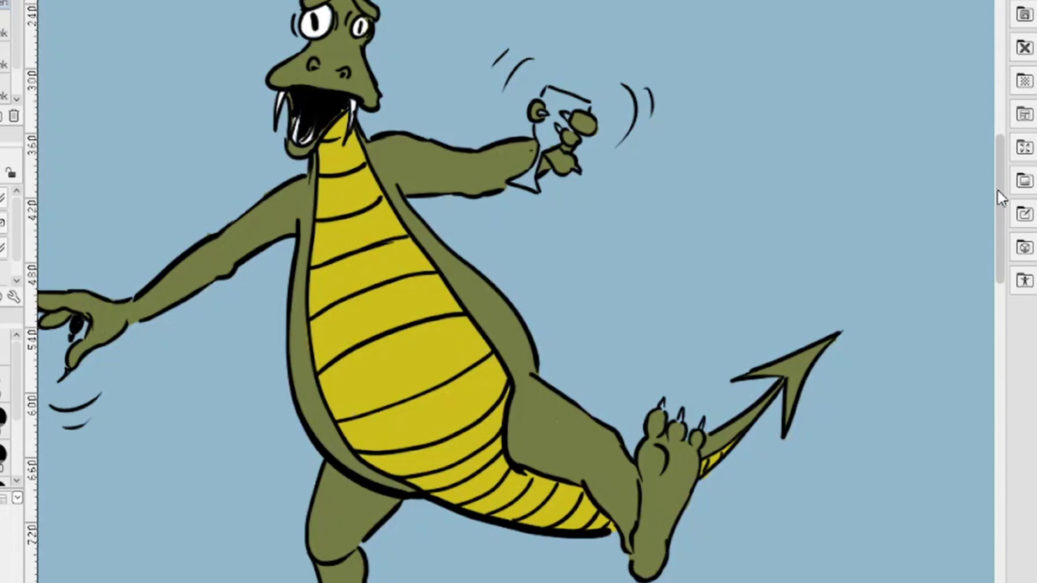
- Try to sketch a long black ground line beneath the standing foot and undo its strokes
scroll(999, 212, "down", 2)
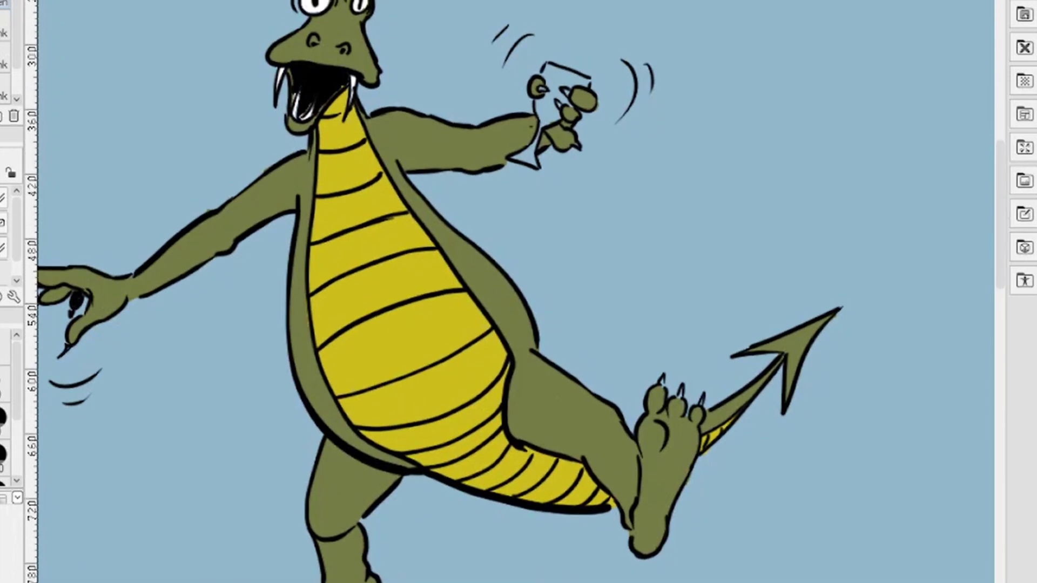
scroll(516, 297, "down", 4)
scroll(516, 297, "up", 1)
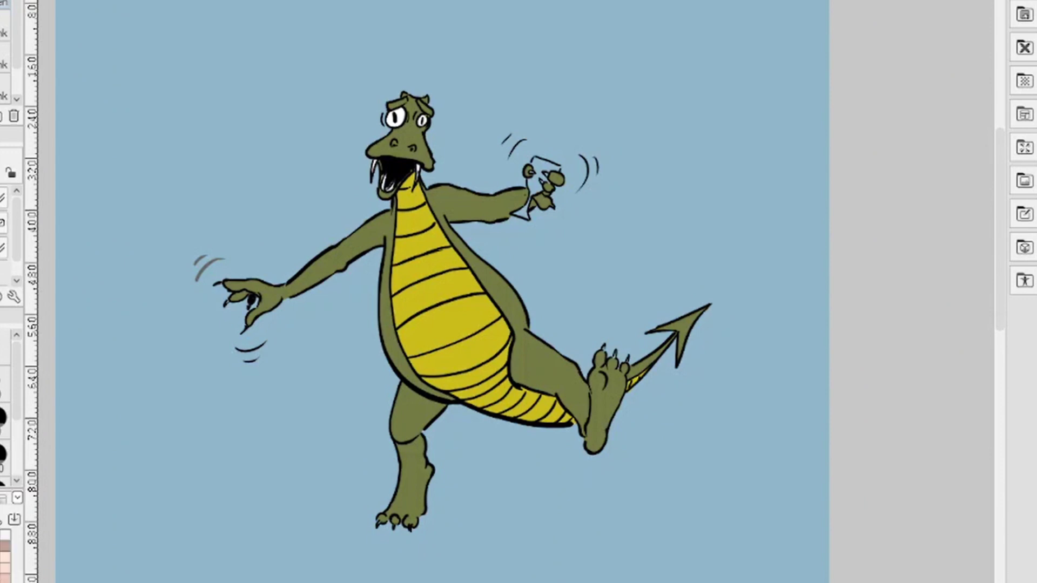
left_click_drag(373, 546, 617, 538)
left_click_drag(457, 545, 510, 543)
mouse_move(377, 538)
left_mouse_down()
mouse_move(436, 536)
mouse_move(391, 532)
left_mouse_up()
key("ctrl+z")
key("ctrl+z")
key("ctrl+z")
key("ctrl+z")
key("ctrl+z")
key("ctrl+z")
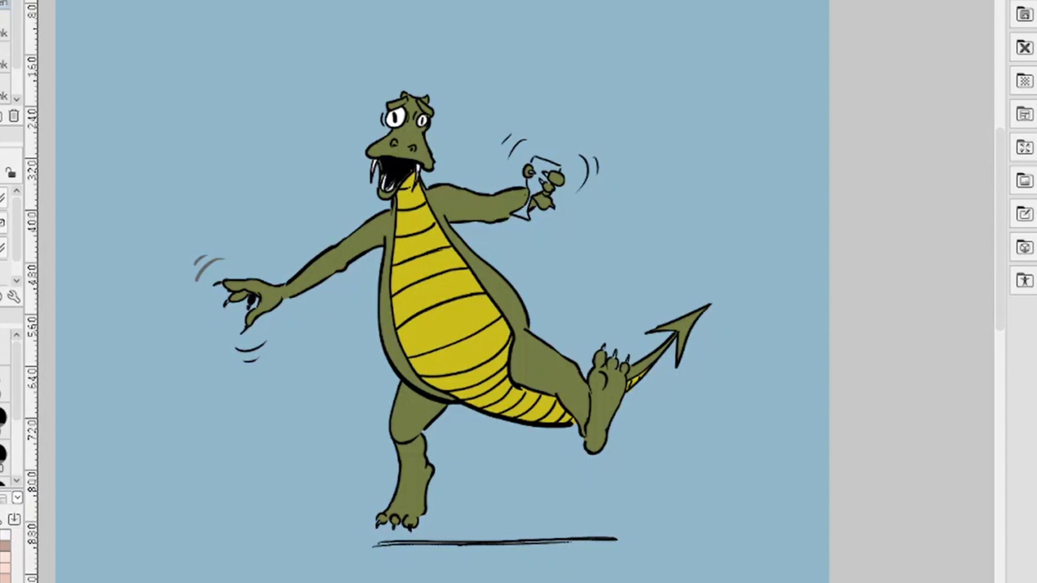
key("ctrl+z")
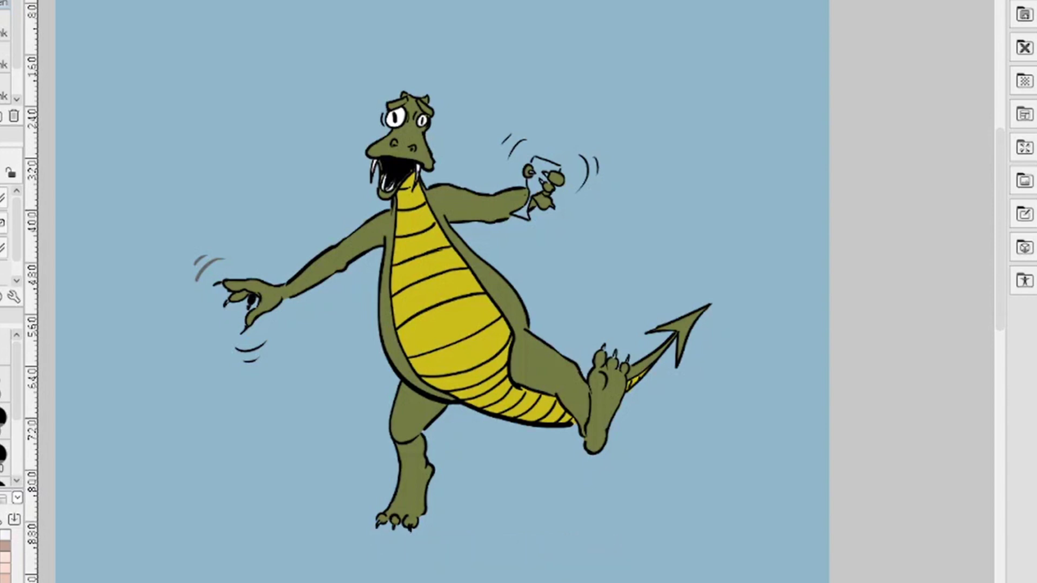
- Paint a solid black ground shadow from the standing foot's heel, tapering to a point beneath the raised foot and tail
left_click_drag(419, 522, 548, 517)
left_click_drag(427, 515, 560, 514)
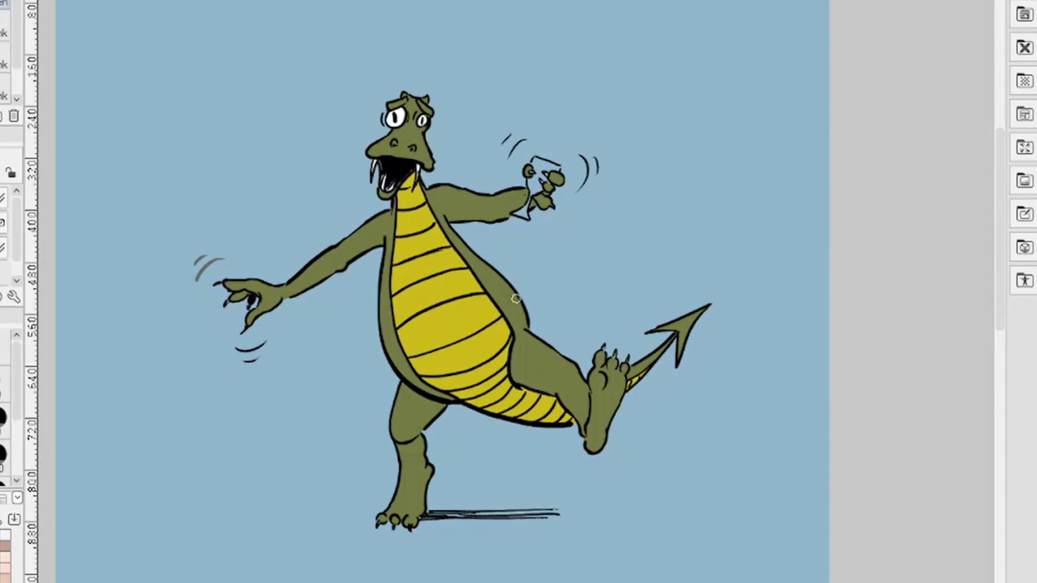
left_click_drag(436, 509, 611, 507)
left_click_drag(430, 513, 605, 513)
left_click_drag(481, 503, 643, 501)
left_click_drag(581, 498, 689, 486)
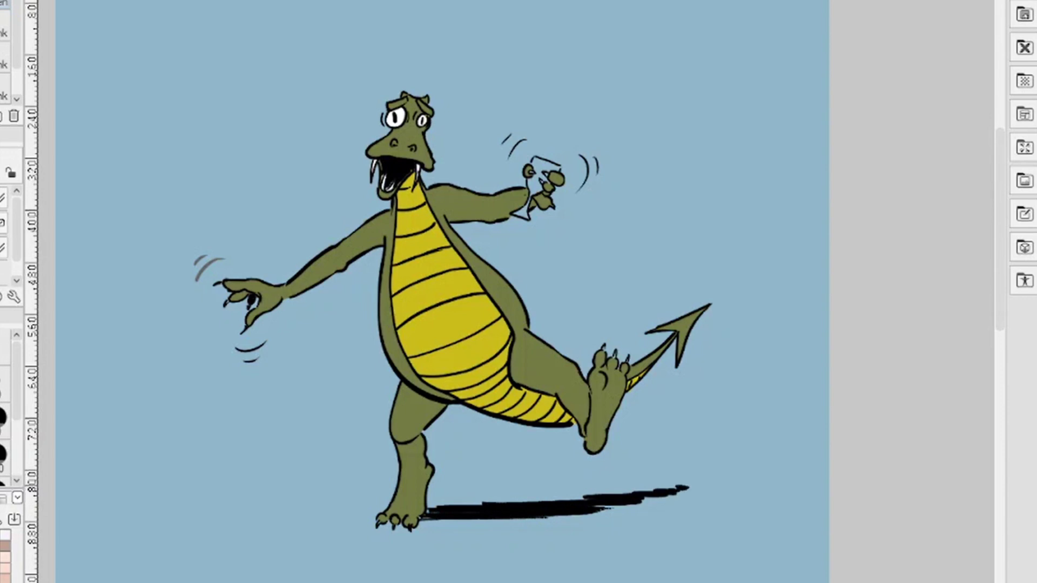
left_click(691, 484)
- Fill the inside of the dragon's open mouth with black, leaving the fangs and tongue details unpainted
mouse_move(874, 582)
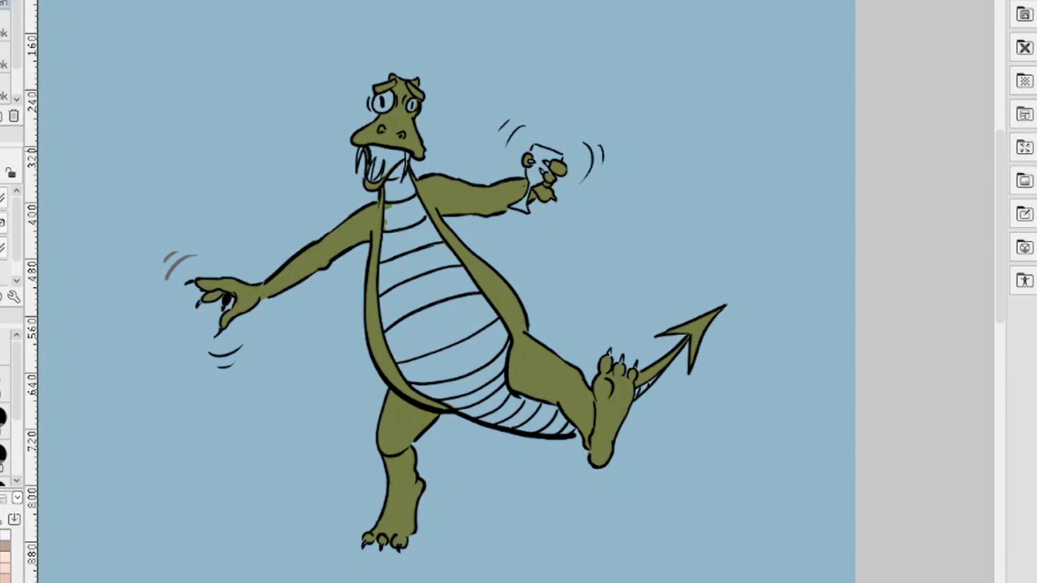
scroll(515, 297, "down", 3)
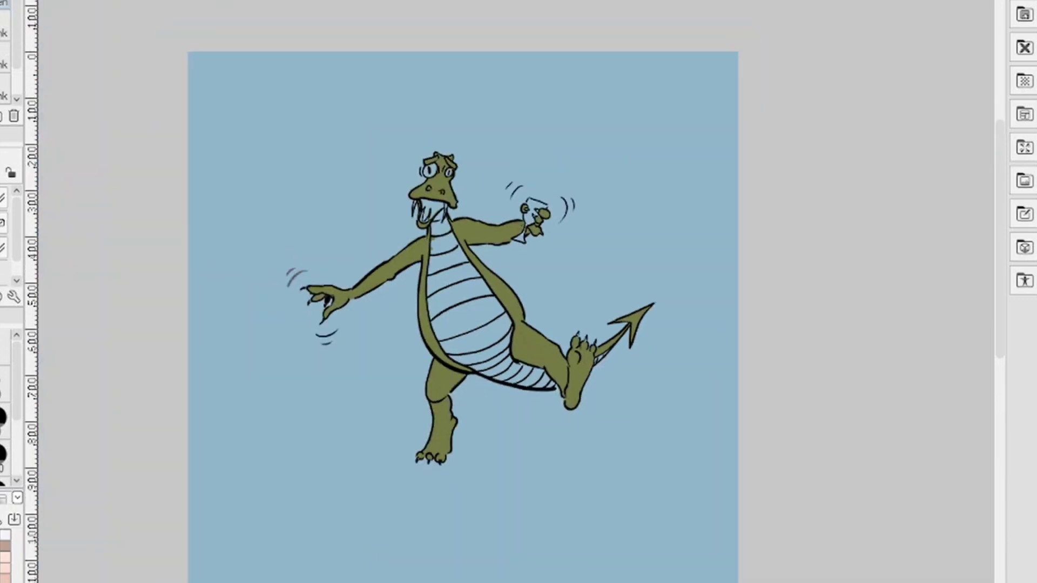
scroll(516, 297, "up", 6)
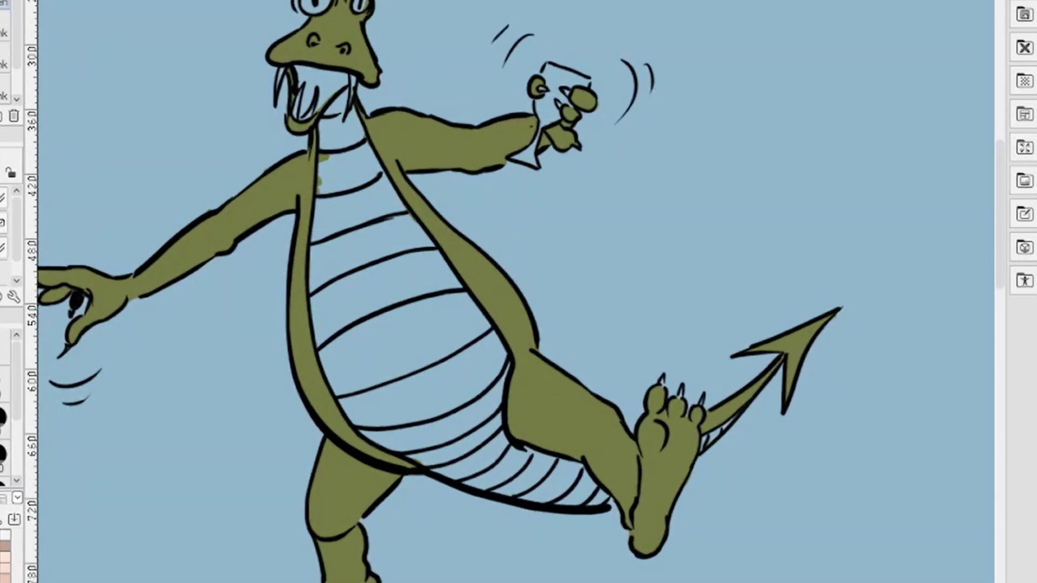
scroll(517, 292, "up", 5)
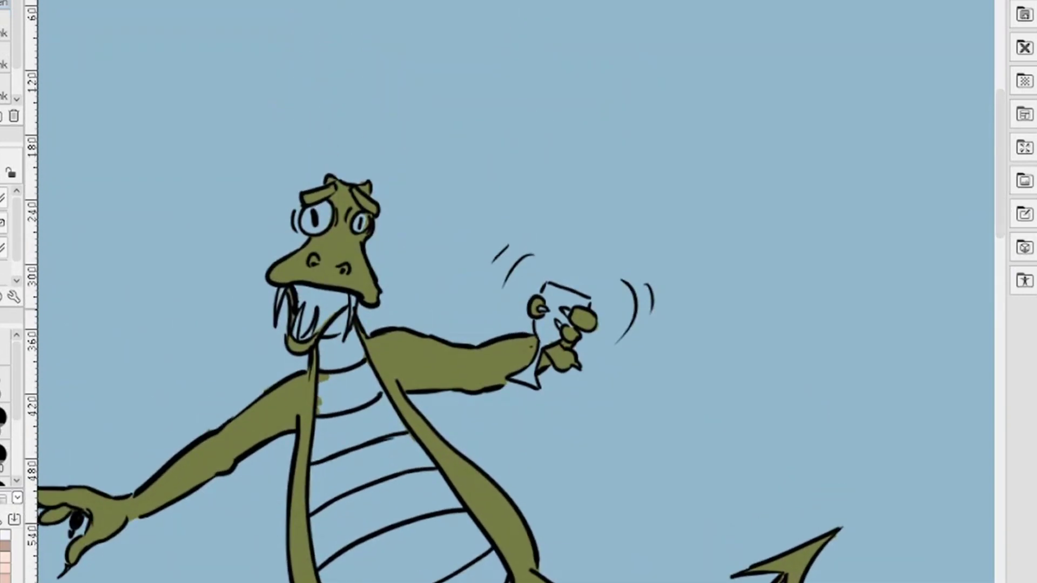
mouse_move(319, 308)
left_mouse_down()
mouse_move(316, 332)
mouse_move(346, 298)
mouse_move(296, 290)
mouse_move(298, 301)
mouse_move(311, 294)
mouse_move(299, 337)
mouse_move(305, 308)
left_mouse_up()
mouse_move(307, 312)
left_mouse_down()
mouse_move(303, 325)
mouse_move(320, 298)
mouse_move(327, 316)
left_mouse_up()
left_click_drag(340, 297, 336, 303)
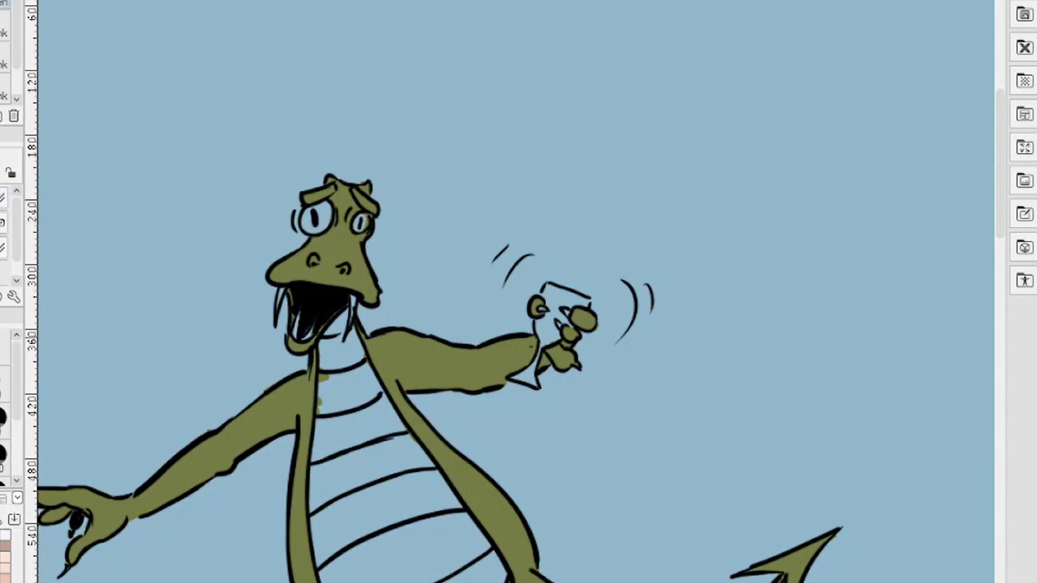
- Paint the fangs, the lower mouth details and both eyes white around the black pupils
mouse_move(309, 332)
left_mouse_down()
mouse_move(299, 339)
mouse_move(295, 324)
left_mouse_up()
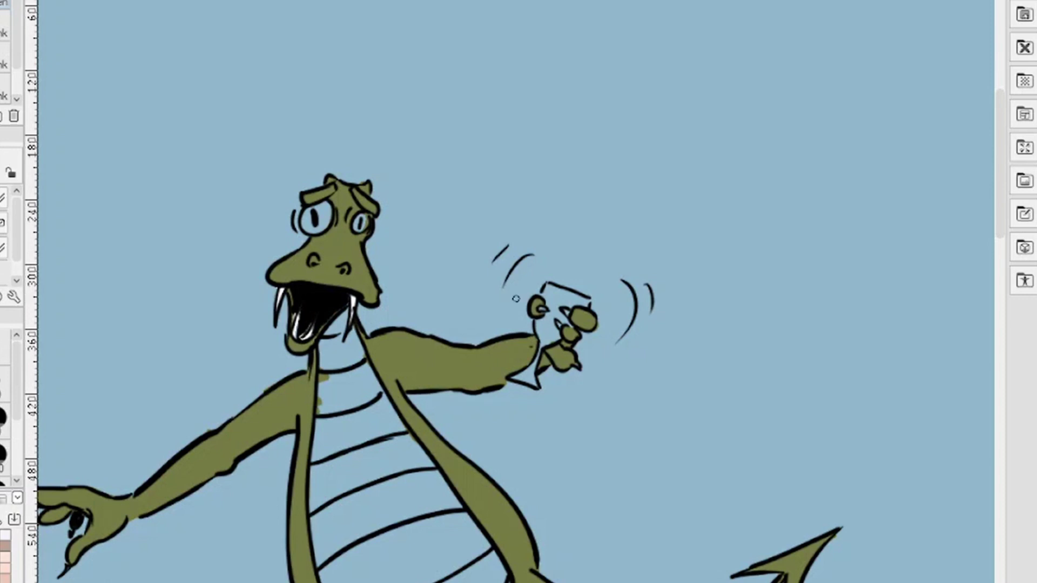
mouse_move(316, 209)
left_mouse_down()
mouse_move(326, 222)
mouse_move(307, 212)
mouse_move(303, 227)
mouse_move(317, 227)
mouse_move(310, 215)
left_mouse_up()
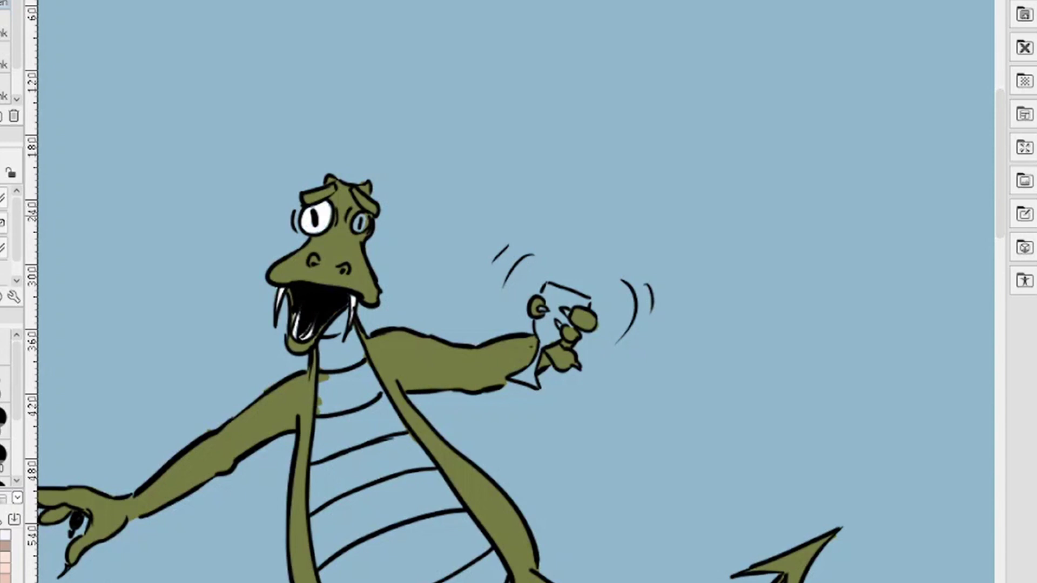
left_click_drag(356, 218, 362, 225)
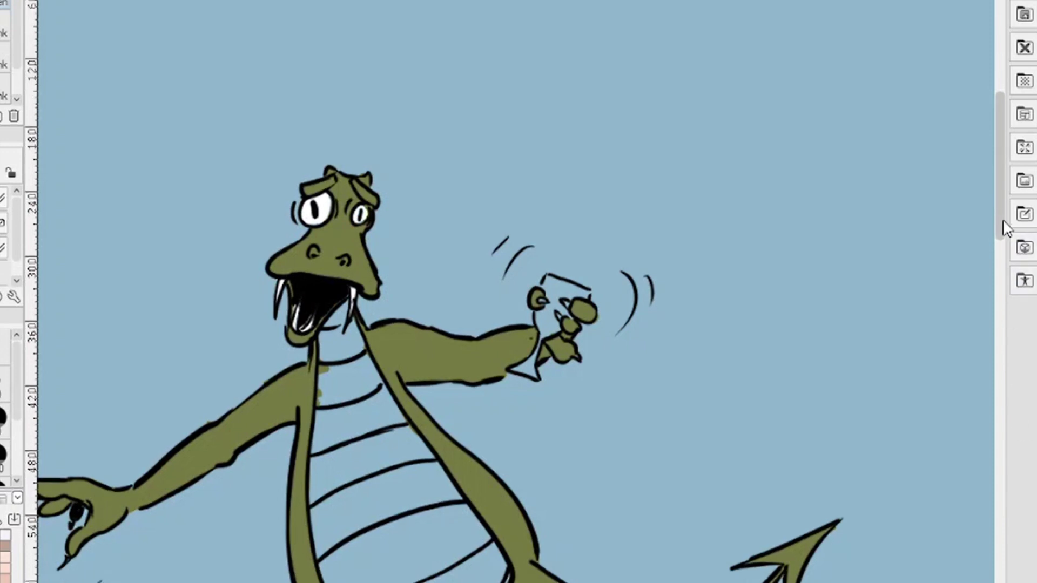
- Edge the striped belly in yellow along both sides, from the neck down to where the tail begins
left_click_drag(1007, 225, 1003, 265)
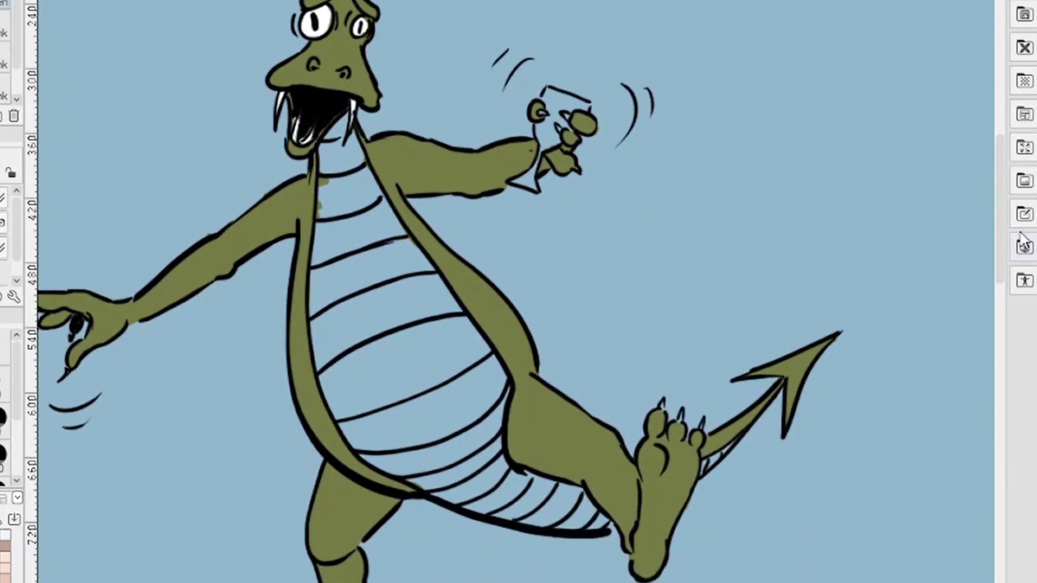
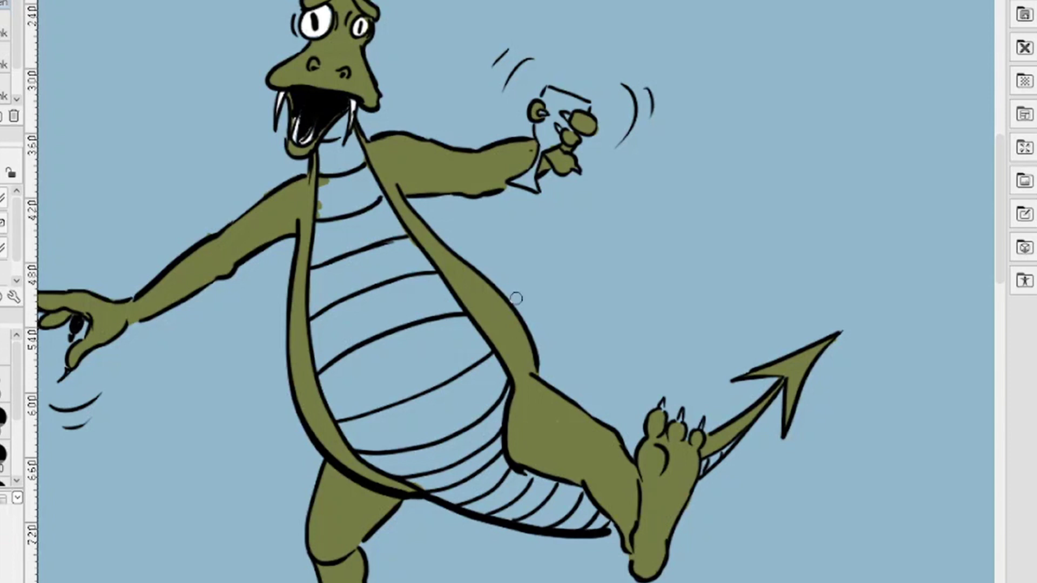
mouse_move(325, 145)
left_mouse_down()
mouse_move(314, 308)
mouse_move(319, 373)
mouse_move(345, 434)
mouse_move(377, 464)
mouse_move(502, 513)
left_mouse_up()
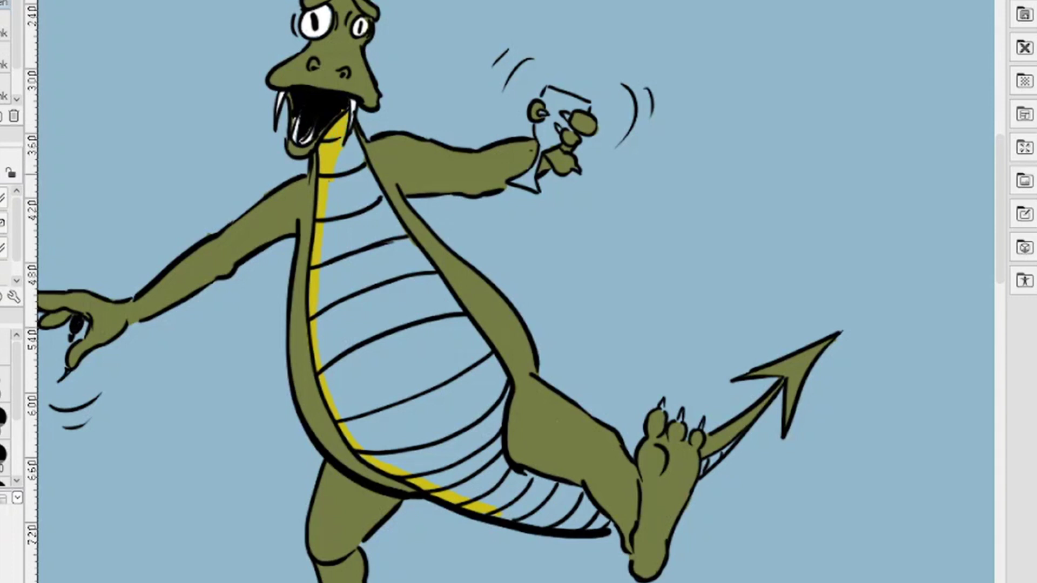
mouse_move(351, 135)
left_mouse_down()
mouse_move(360, 162)
mouse_move(341, 147)
mouse_move(365, 216)
mouse_move(397, 227)
mouse_move(417, 252)
left_mouse_up()
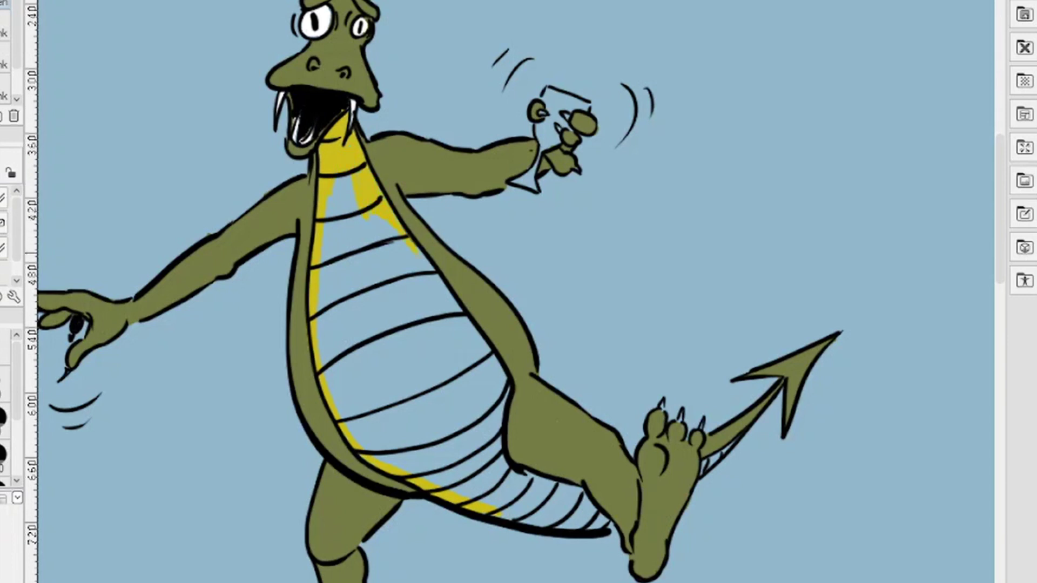
mouse_move(443, 294)
left_mouse_down()
mouse_move(505, 400)
mouse_move(497, 456)
left_mouse_up()
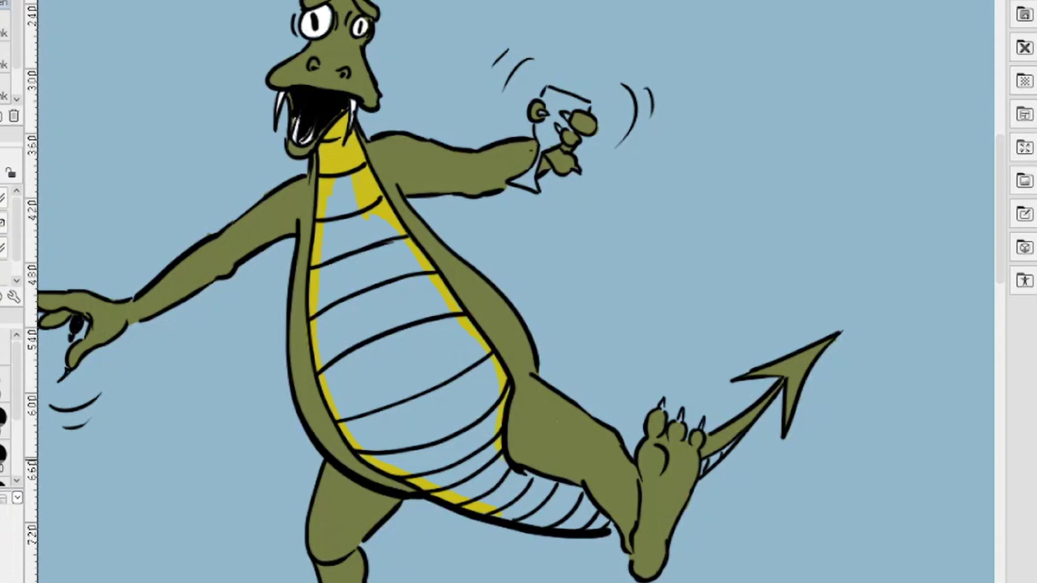
- Fill the belly stripes with solid yellow from the throat down to the lower belly
mouse_move(332, 185)
left_mouse_down()
mouse_move(326, 213)
mouse_move(345, 176)
mouse_move(340, 242)
left_mouse_up()
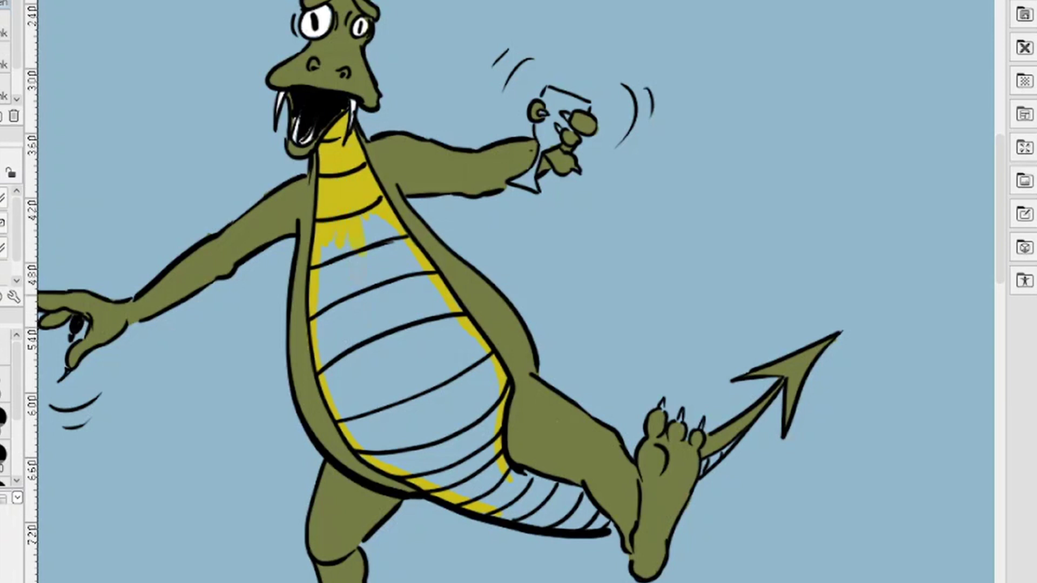
mouse_move(359, 295)
left_mouse_down()
mouse_move(365, 326)
mouse_move(340, 239)
mouse_move(338, 331)
mouse_move(327, 313)
mouse_move(356, 250)
mouse_move(367, 283)
mouse_move(390, 220)
mouse_move(453, 326)
mouse_move(457, 318)
mouse_move(471, 331)
mouse_move(432, 302)
mouse_move(443, 287)
left_mouse_up()
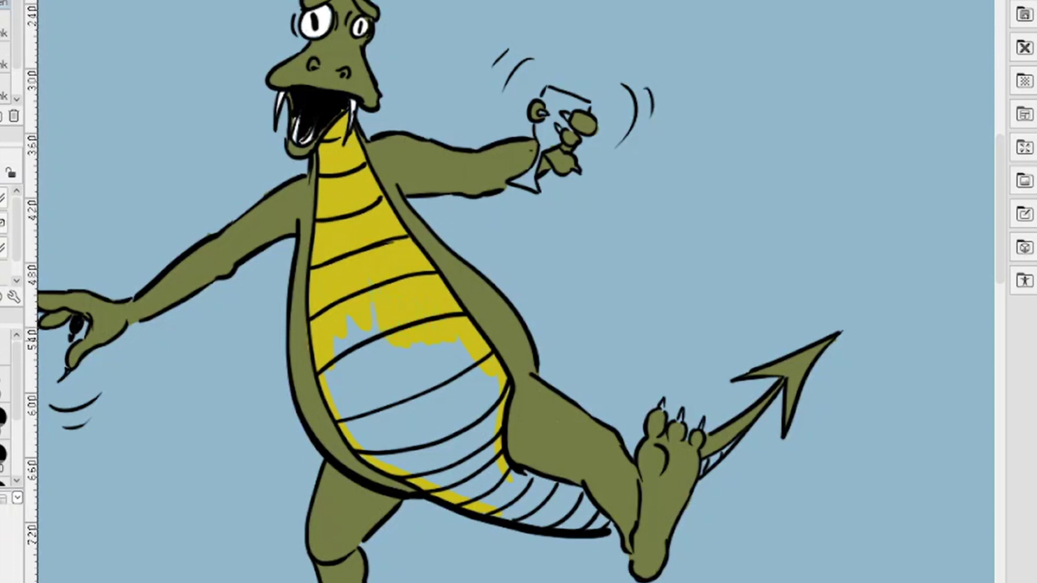
left_click_drag(340, 394, 378, 345)
mouse_move(359, 386)
left_mouse_down()
mouse_move(348, 428)
mouse_move(367, 437)
left_mouse_up()
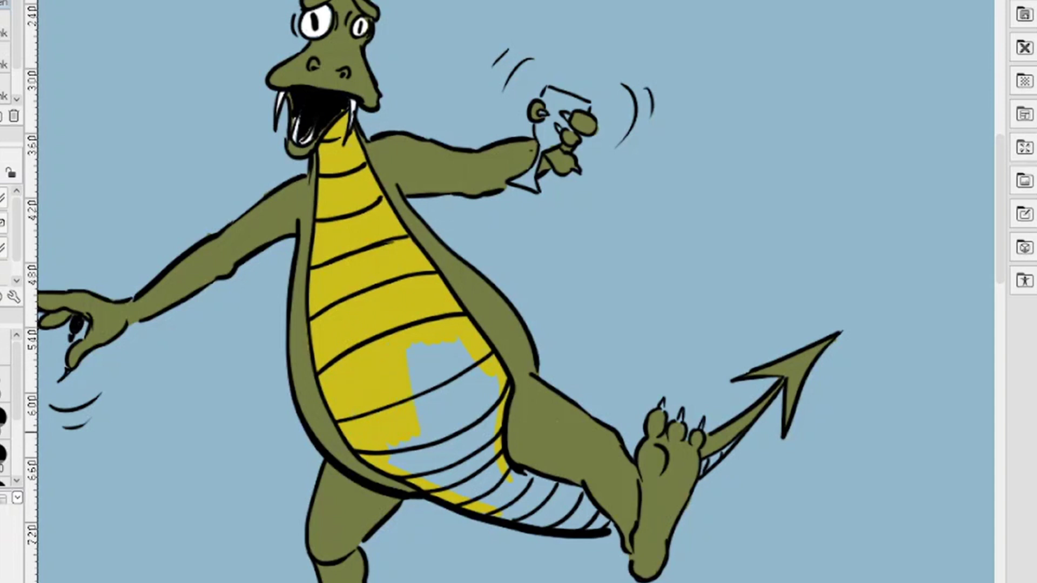
mouse_move(438, 331)
left_mouse_down()
mouse_move(448, 429)
mouse_move(470, 339)
mouse_move(494, 385)
mouse_move(480, 460)
mouse_move(486, 443)
left_mouse_up()
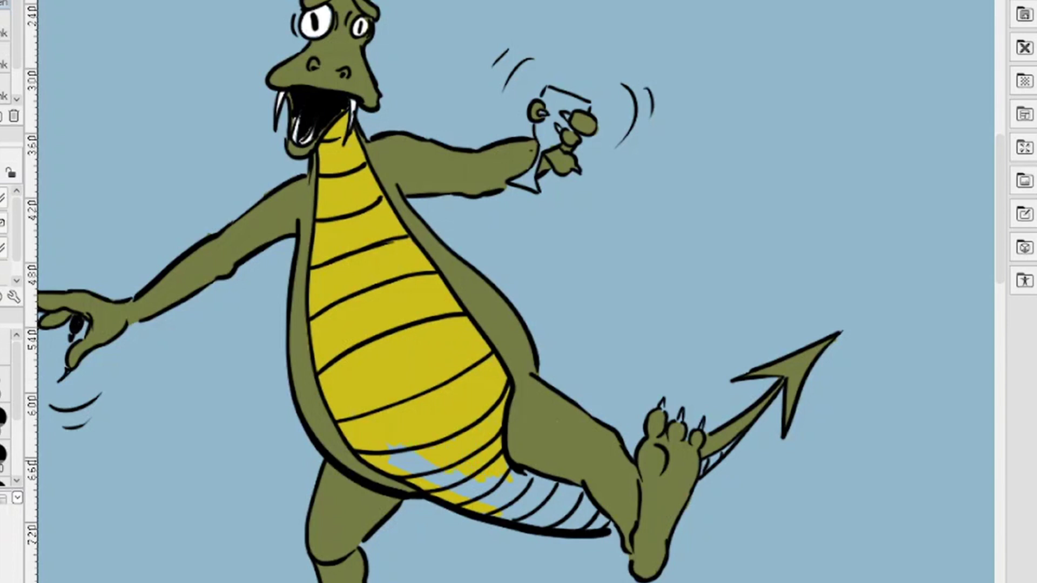
- Fill the lowest belly stripes and the tail's striped underside with yellow, including the piece visible behind the raised foot
mouse_move(426, 462)
left_mouse_down()
mouse_move(399, 457)
mouse_move(475, 497)
mouse_move(489, 479)
mouse_move(519, 489)
mouse_move(540, 477)
mouse_move(562, 489)
left_mouse_up()
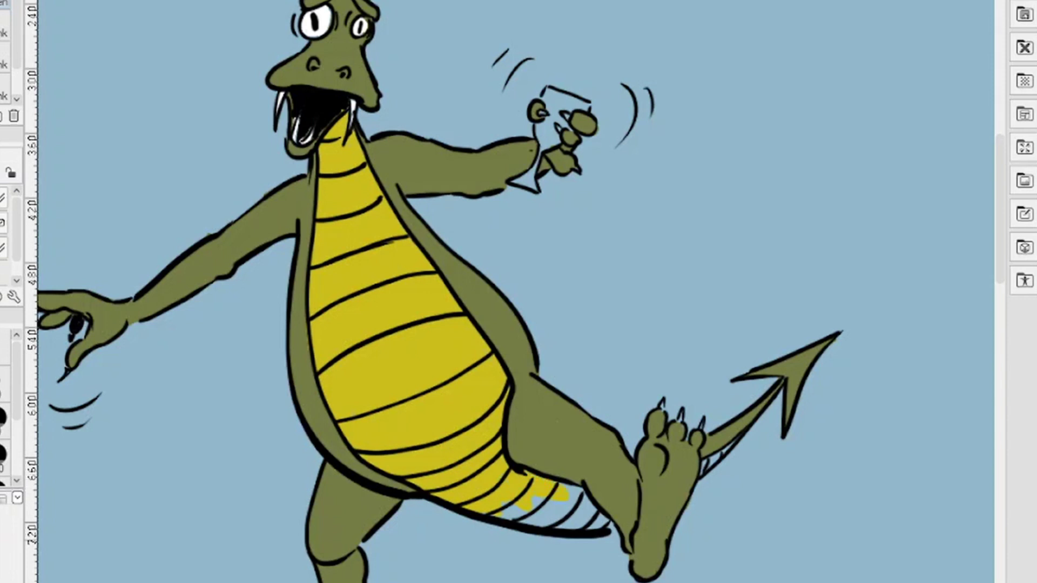
mouse_move(504, 510)
left_mouse_down()
mouse_move(594, 525)
mouse_move(589, 512)
left_mouse_up()
mouse_move(563, 490)
left_mouse_down()
mouse_move(582, 516)
mouse_move(537, 497)
mouse_move(513, 508)
mouse_move(571, 499)
left_mouse_up()
left_click_drag(705, 465, 731, 439)
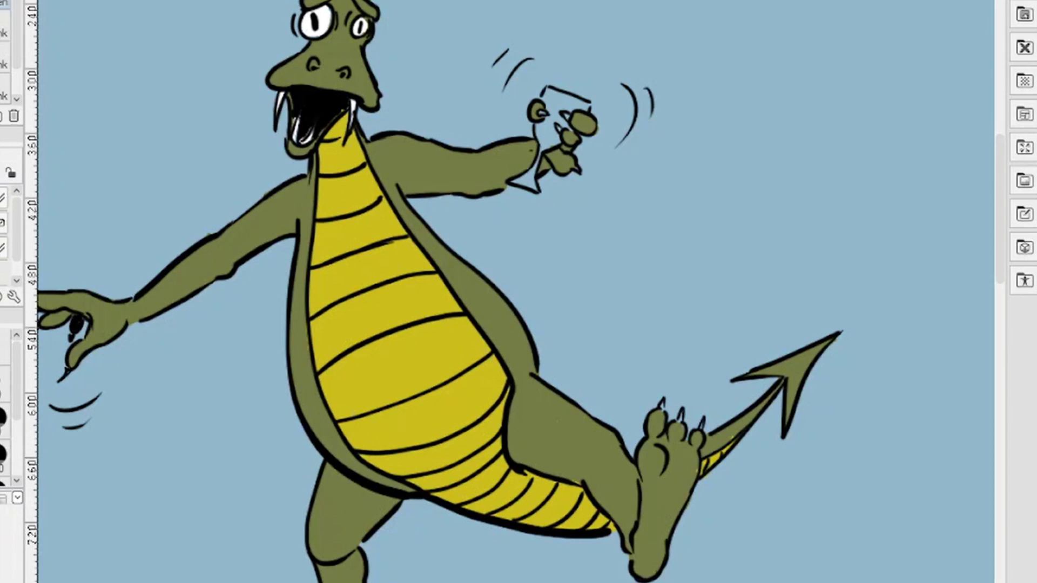
left_click(277, 216, "alt")
left_click_drag(732, 440, 742, 435)
key("ctrl+z")
- Try sketching long black ground-shadow strokes below the standing foot's toes, and undo them
scroll(518, 291, "down", 2)
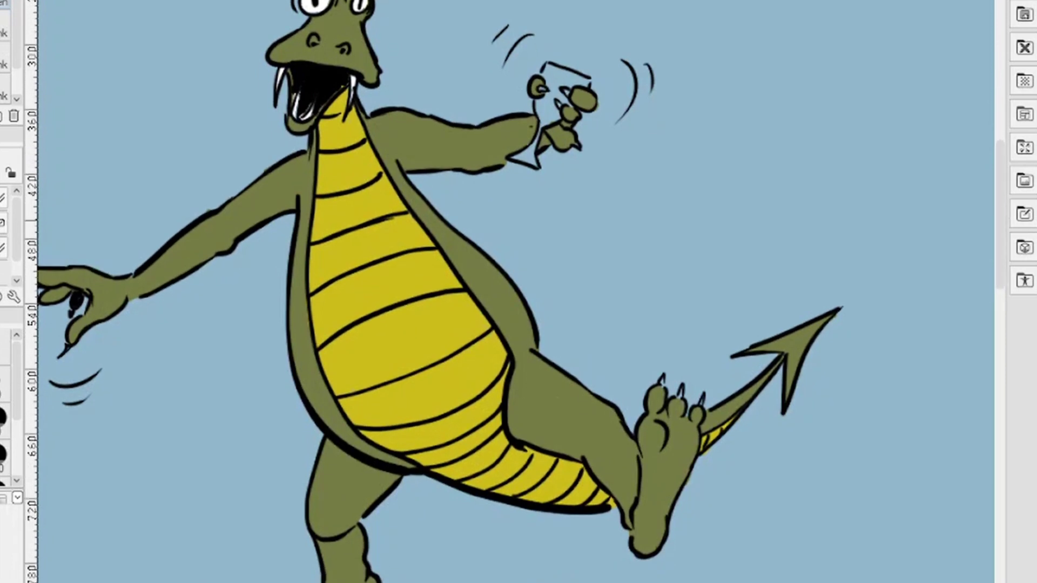
key("ctrl+minus")
key("ctrl+minus")
key("ctrl+plus")
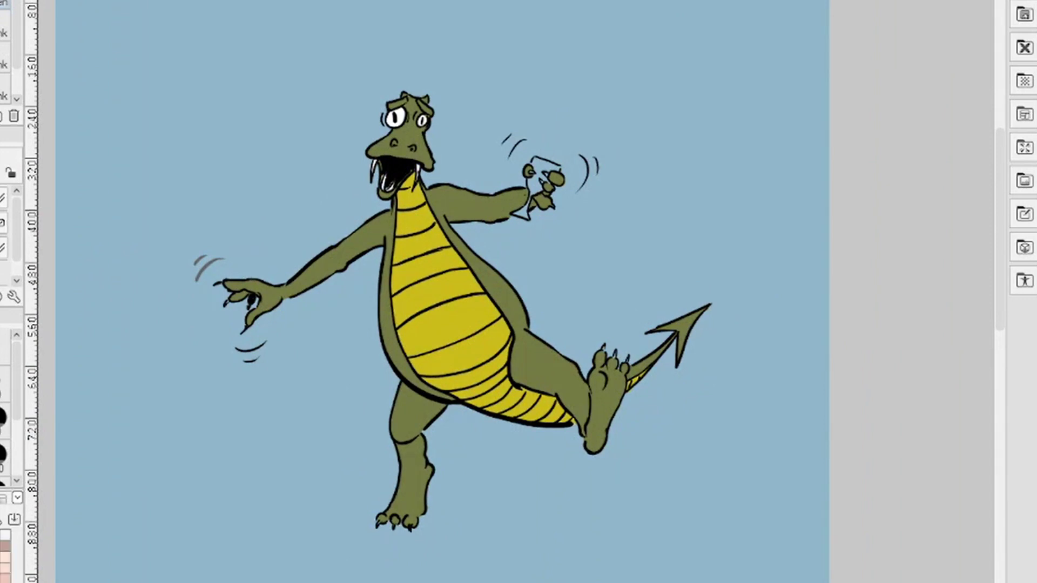
mouse_move(373, 547)
left_mouse_down()
mouse_move(615, 539)
mouse_move(397, 538)
mouse_move(436, 536)
left_mouse_up()
left_click_drag(421, 535, 382, 533)
left_click_drag(392, 533, 376, 533)
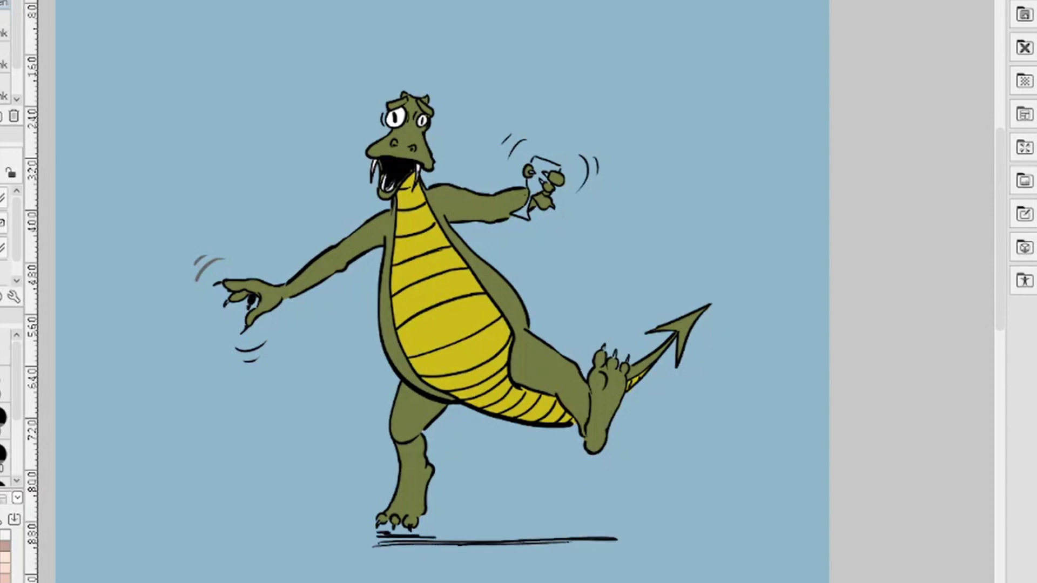
key("ctrl+z")
key("ctrl+z")
key("ctrl+z")
key("ctrl+z")
key("ctrl+z")
key("ctrl+z")
key("ctrl+z")
key("ctrl+z")
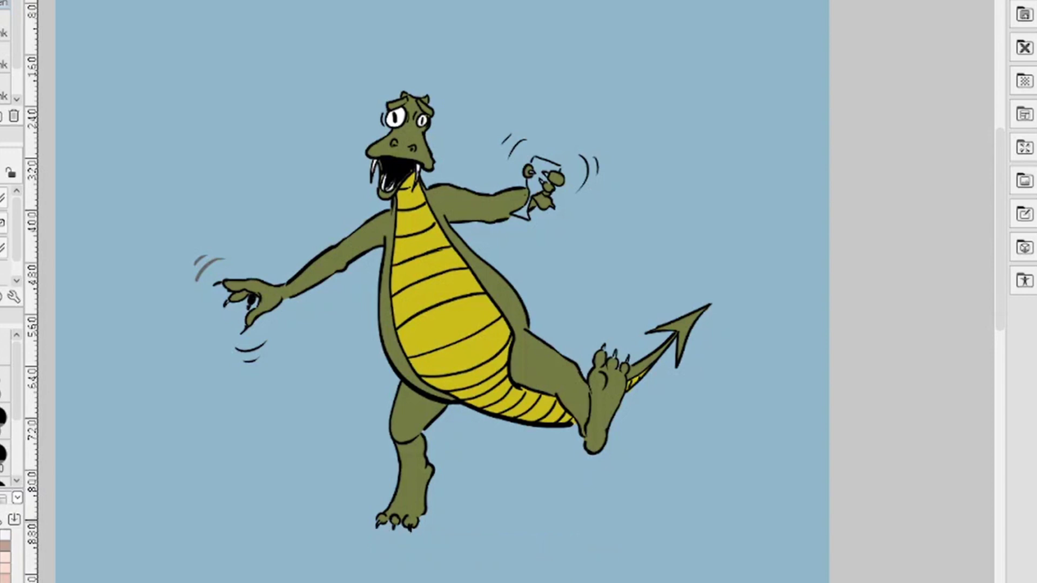
- Paint a solid black ground shadow from the standing foot's heel, rising and tapering to a point beneath the raised foot and tail
left_click_drag(419, 520, 548, 517)
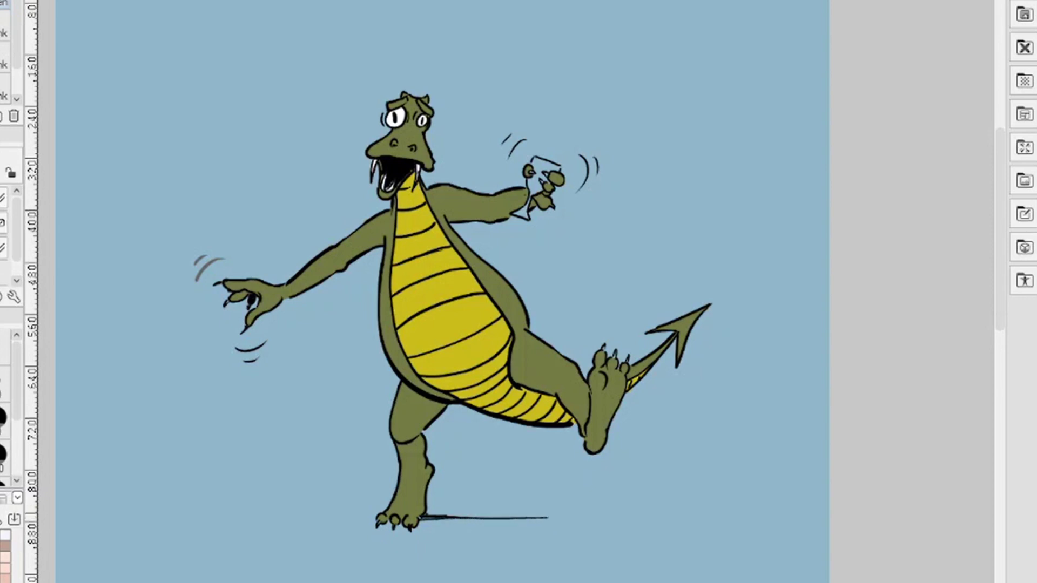
left_click_drag(425, 515, 559, 508)
left_click_drag(458, 517, 560, 513)
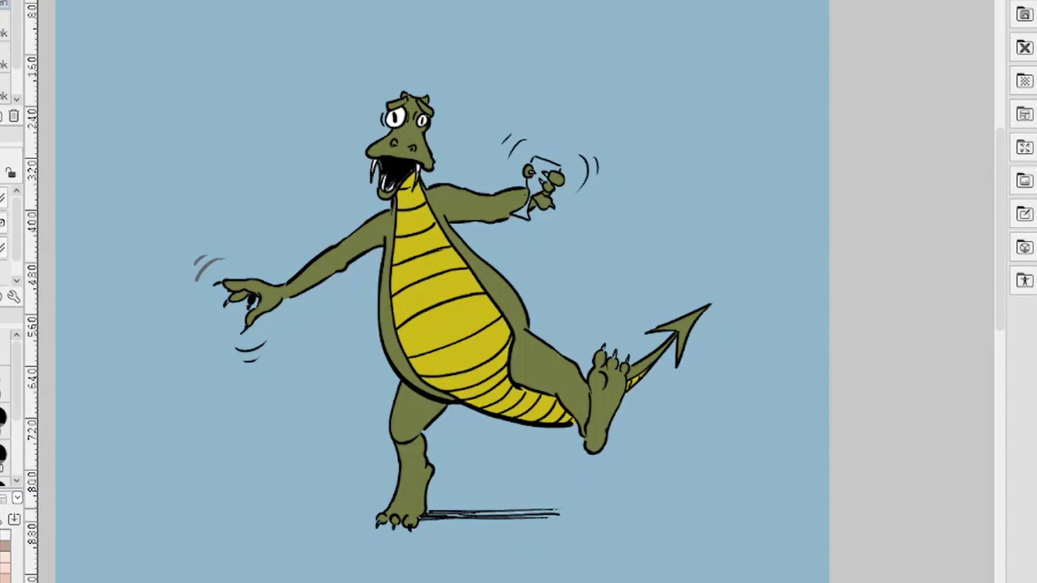
left_click_drag(438, 510, 610, 508)
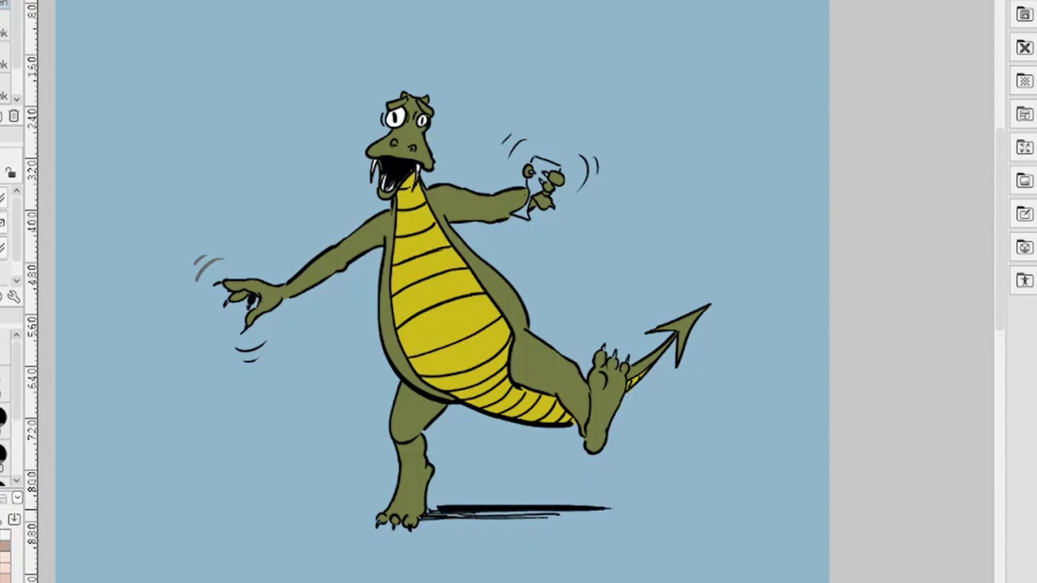
left_click_drag(427, 515, 599, 510)
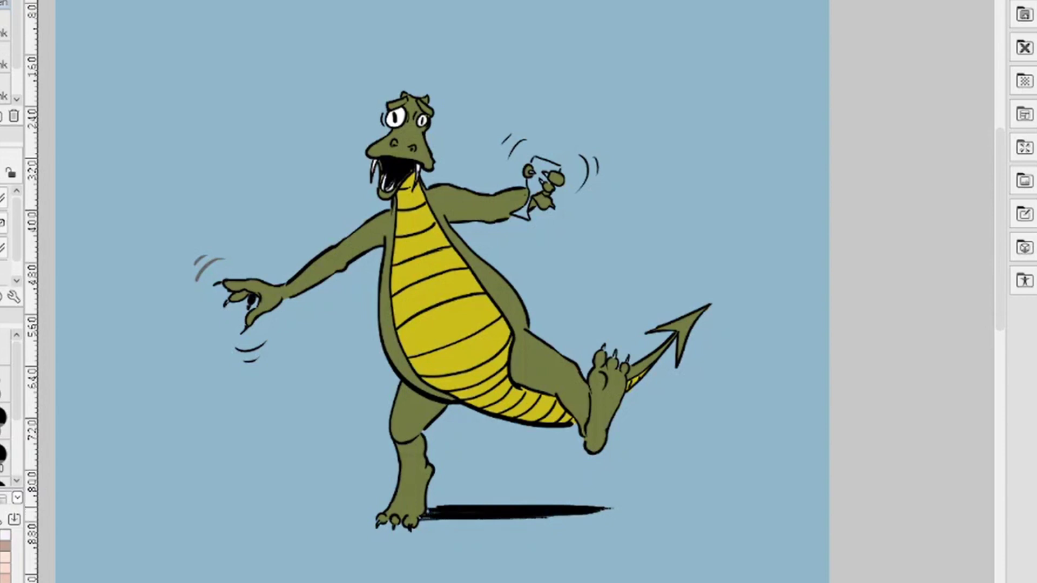
mouse_move(484, 506)
left_mouse_down()
mouse_move(617, 503)
mouse_move(691, 483)
left_mouse_up()
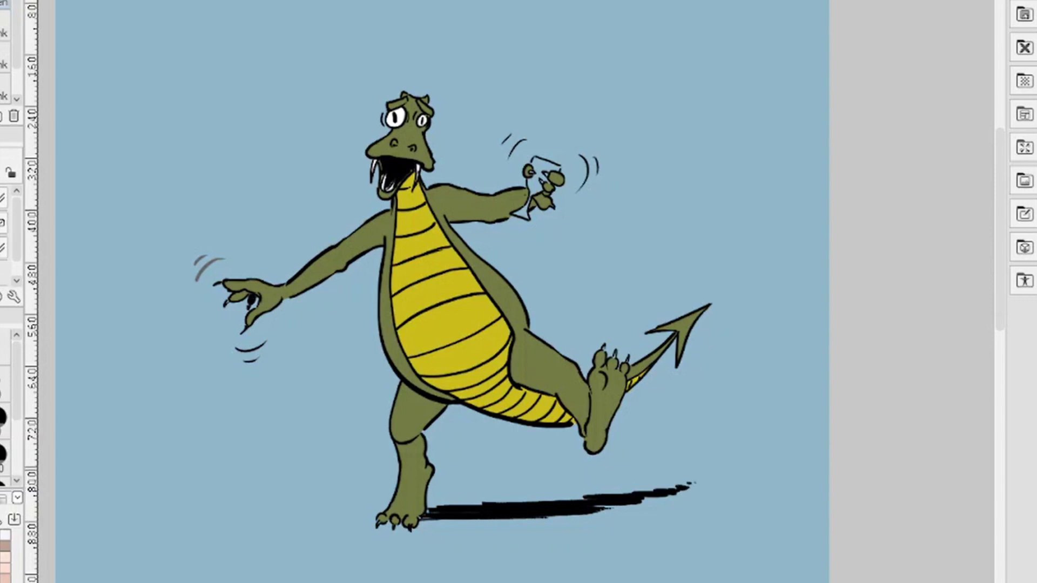
- Fill the goblet in the dragon's raised hand with gray, leaving the fingers and claws unpainted
mouse_move(874, 582)
scroll(518, 296, "up", 2)
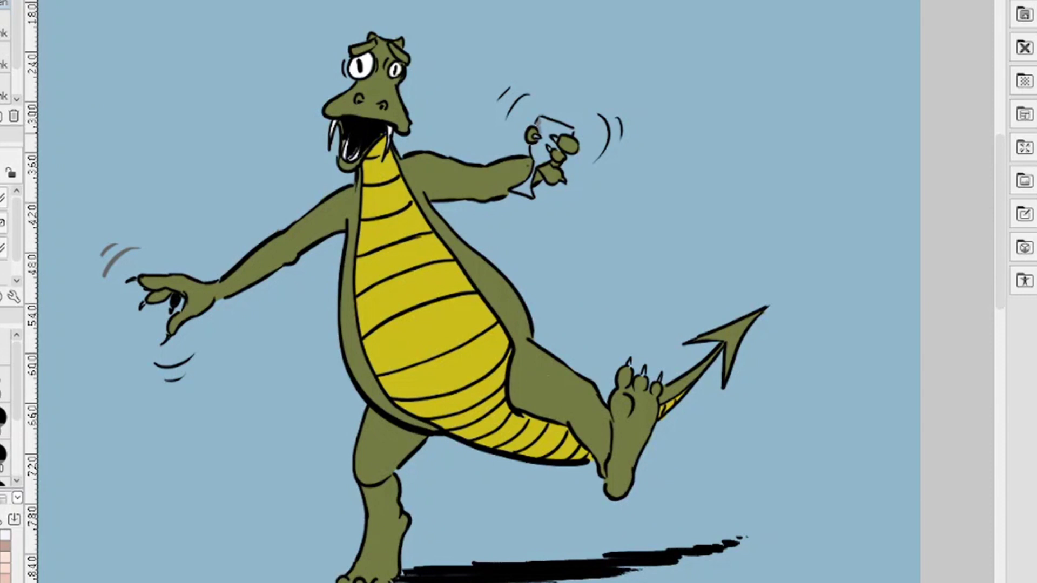
mouse_move(540, 133)
left_mouse_down()
mouse_move(551, 117)
mouse_move(562, 125)
left_mouse_up()
key("ctrl+z")
mouse_move(539, 123)
left_mouse_down()
mouse_move(551, 118)
mouse_move(569, 133)
mouse_move(541, 127)
mouse_move(554, 146)
mouse_move(552, 132)
mouse_move(518, 189)
mouse_move(529, 193)
left_mouse_up()
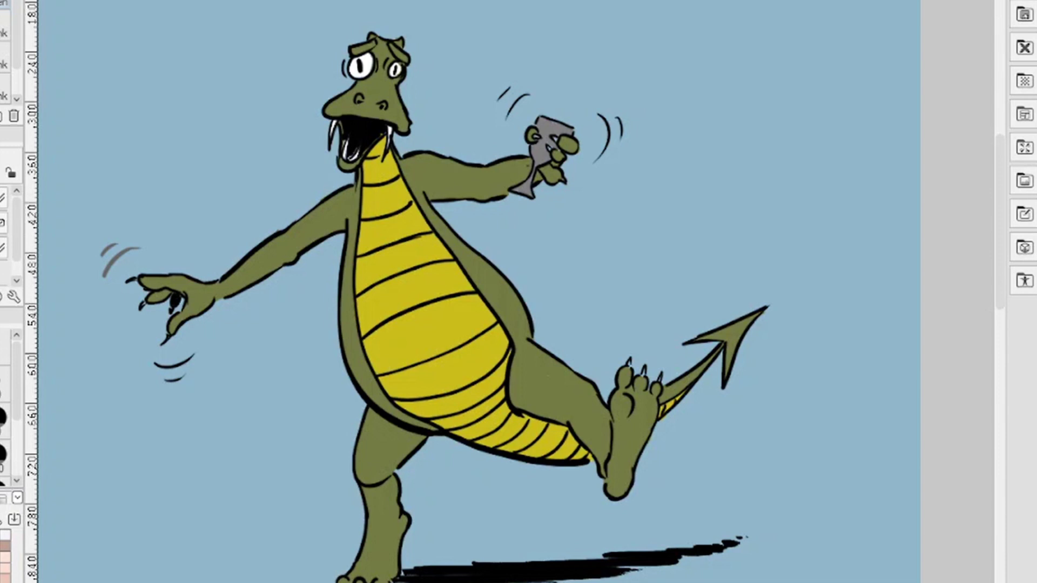
- Hatch shading lines with a fine pen along the lower belly and the tail's striped underside, below the raised thigh
key("p")
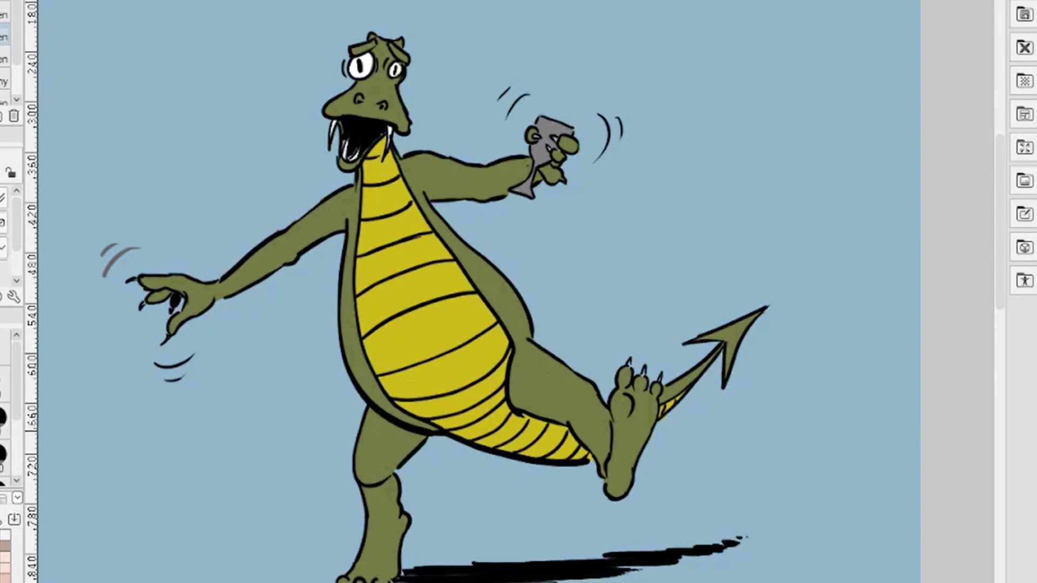
mouse_move(455, 434)
left_mouse_down()
mouse_move(488, 419)
mouse_move(499, 427)
mouse_move(504, 409)
left_mouse_up()
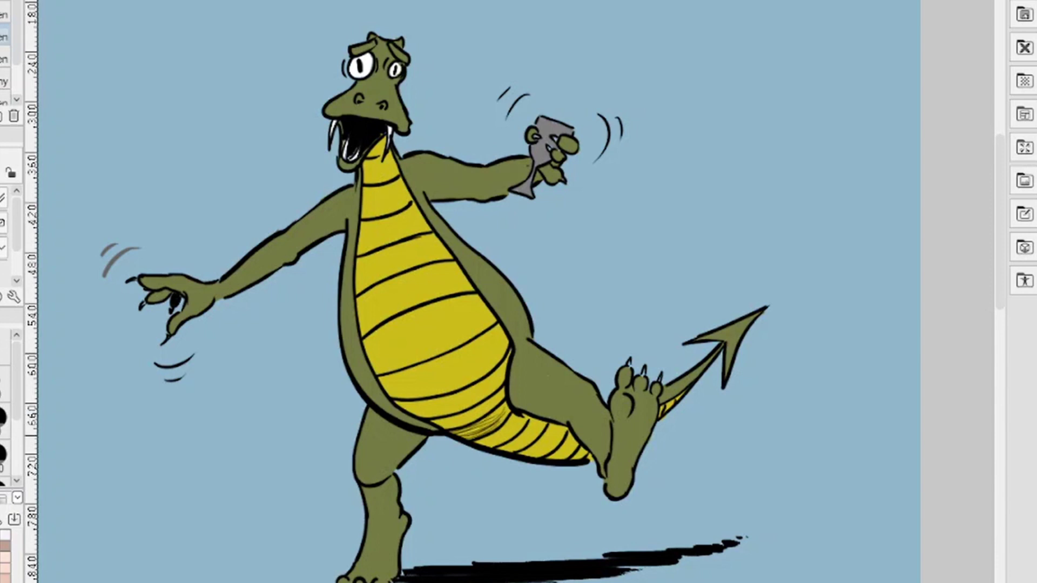
mouse_move(460, 436)
left_mouse_down()
mouse_move(491, 421)
mouse_move(474, 422)
mouse_move(516, 431)
mouse_move(490, 438)
mouse_move(510, 426)
left_mouse_up()
mouse_move(483, 445)
left_mouse_down()
mouse_move(514, 428)
mouse_move(541, 433)
mouse_move(510, 432)
mouse_move(520, 425)
mouse_move(562, 439)
mouse_move(554, 436)
left_mouse_up()
mouse_move(524, 455)
left_mouse_down()
mouse_move(543, 441)
mouse_move(573, 443)
left_mouse_up()
left_click_drag(563, 460, 582, 448)
left_click_drag(576, 459, 584, 449)
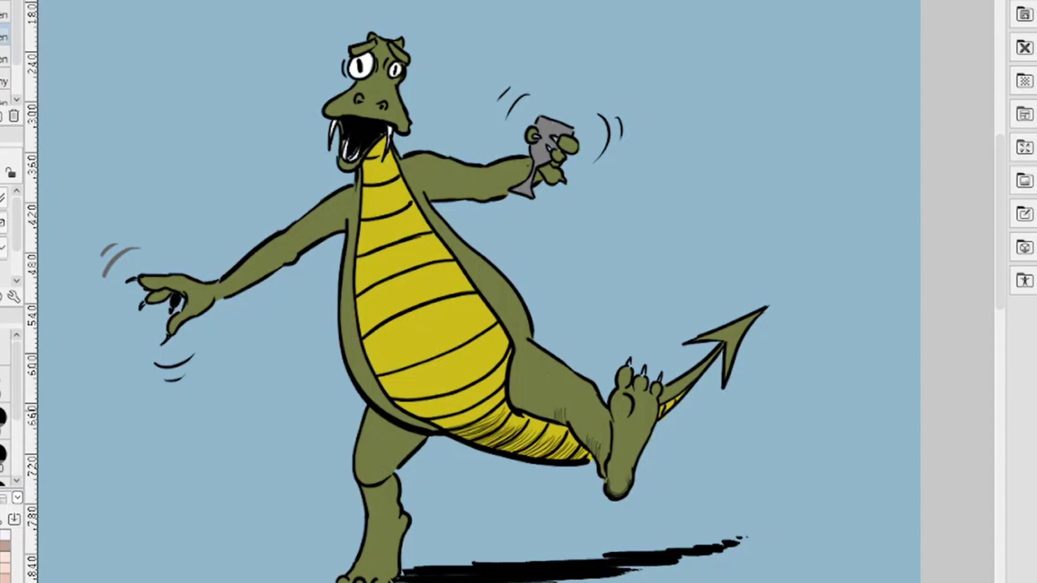
- Add fine hatching to the raised leg's underside, the standing leg beneath the belly, and the tail behind the raised foot
mouse_move(546, 418)
left_mouse_down()
mouse_move(546, 405)
mouse_move(524, 408)
left_mouse_up()
mouse_move(393, 431)
left_mouse_down()
mouse_move(425, 439)
mouse_move(413, 436)
mouse_move(409, 452)
left_mouse_up()
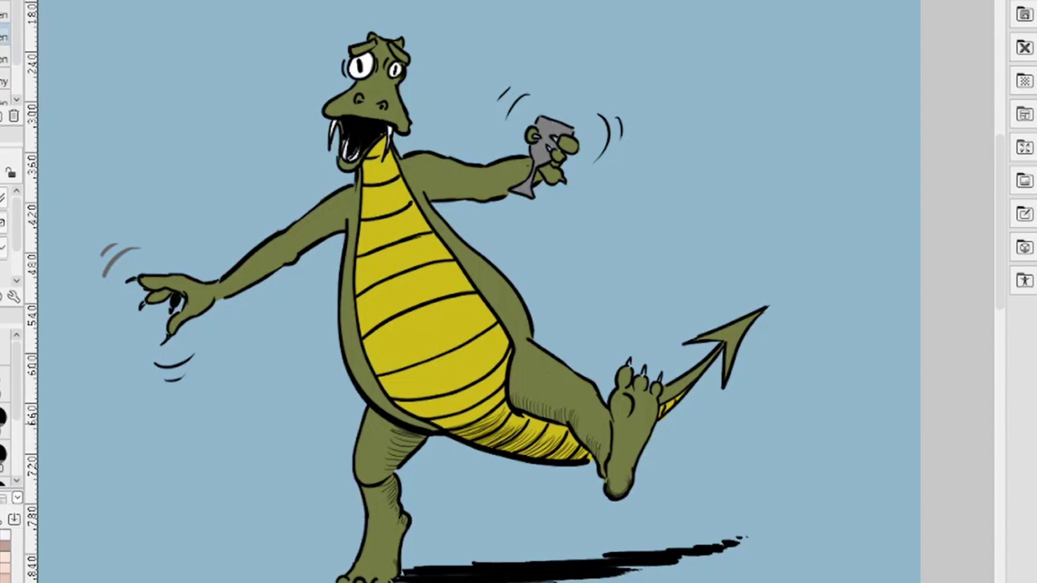
left_click_drag(579, 423, 581, 440)
left_click_drag(582, 426, 585, 441)
left_click_drag(661, 407, 659, 417)
- Examine the whole dragon figure with its hatching and ground shadow at different magnifications
scroll(1002, 222, "up", 3)
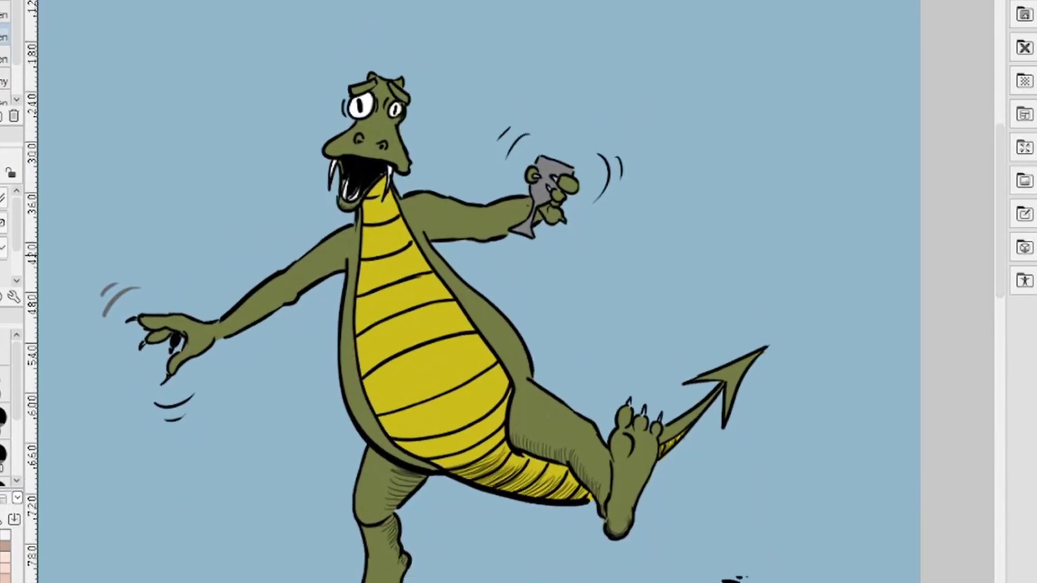
key("ctrl+minus")
key("ctrl+minus")
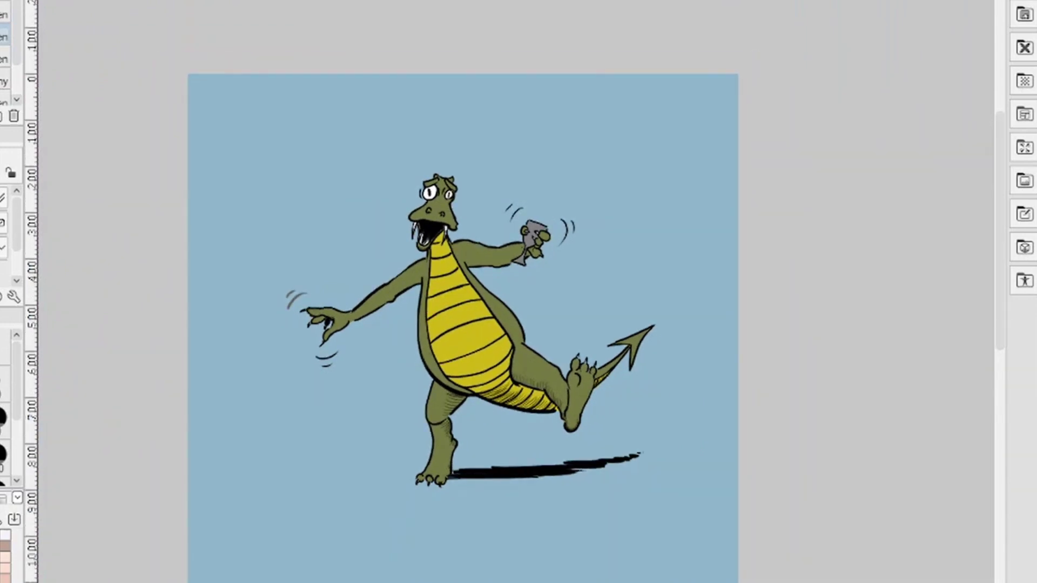
key("ctrl+minus")
key("ctrl+minus")
key("ctrl+minus")
key("ctrl+plus")
key("ctrl+plus")
key("ctrl+plus")
key("ctrl+plus")
key("ctrl+plus")
key("ctrl+plus")
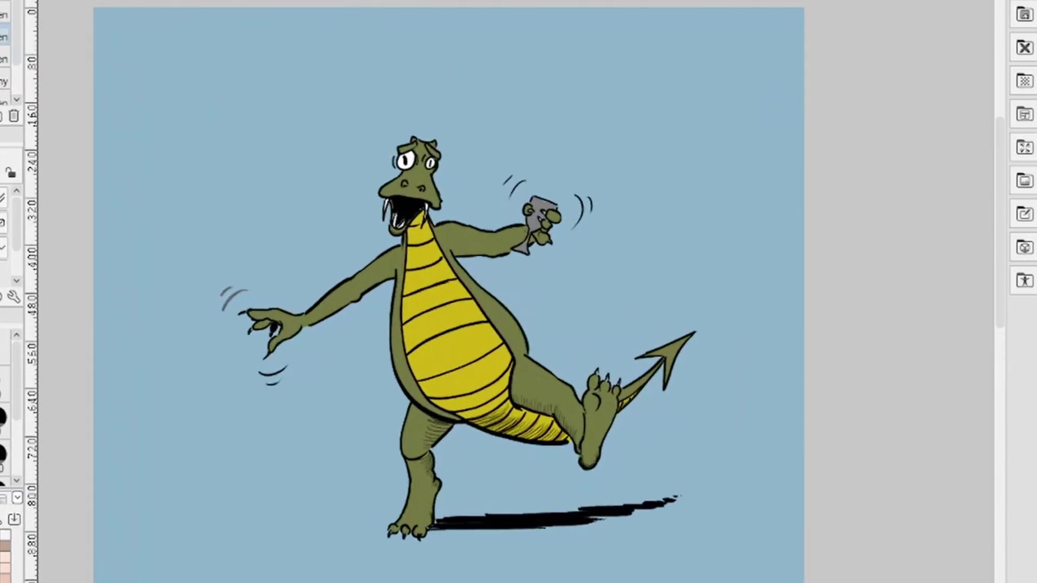
scroll(521, 306, "up", 1)
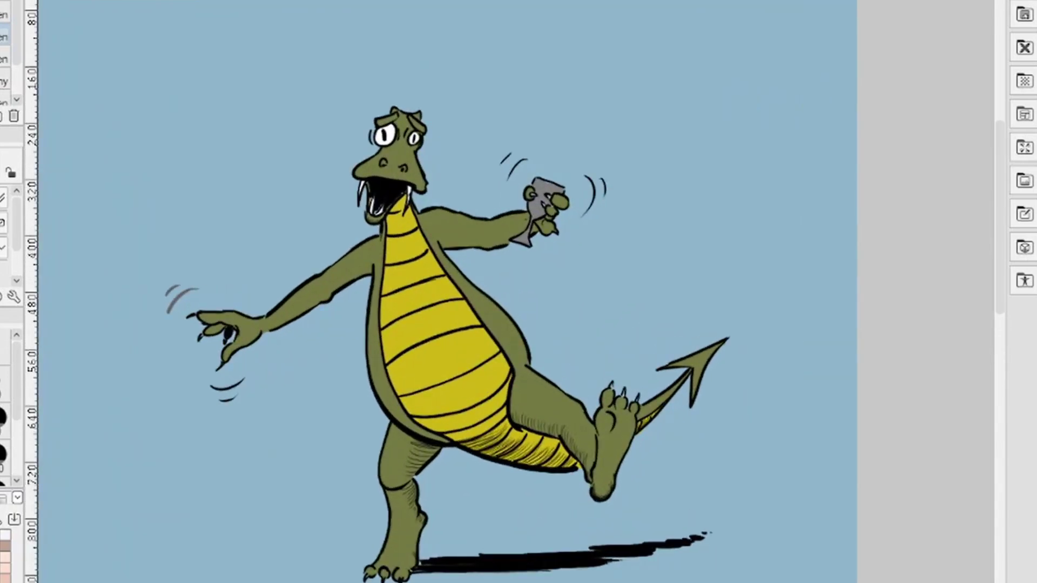